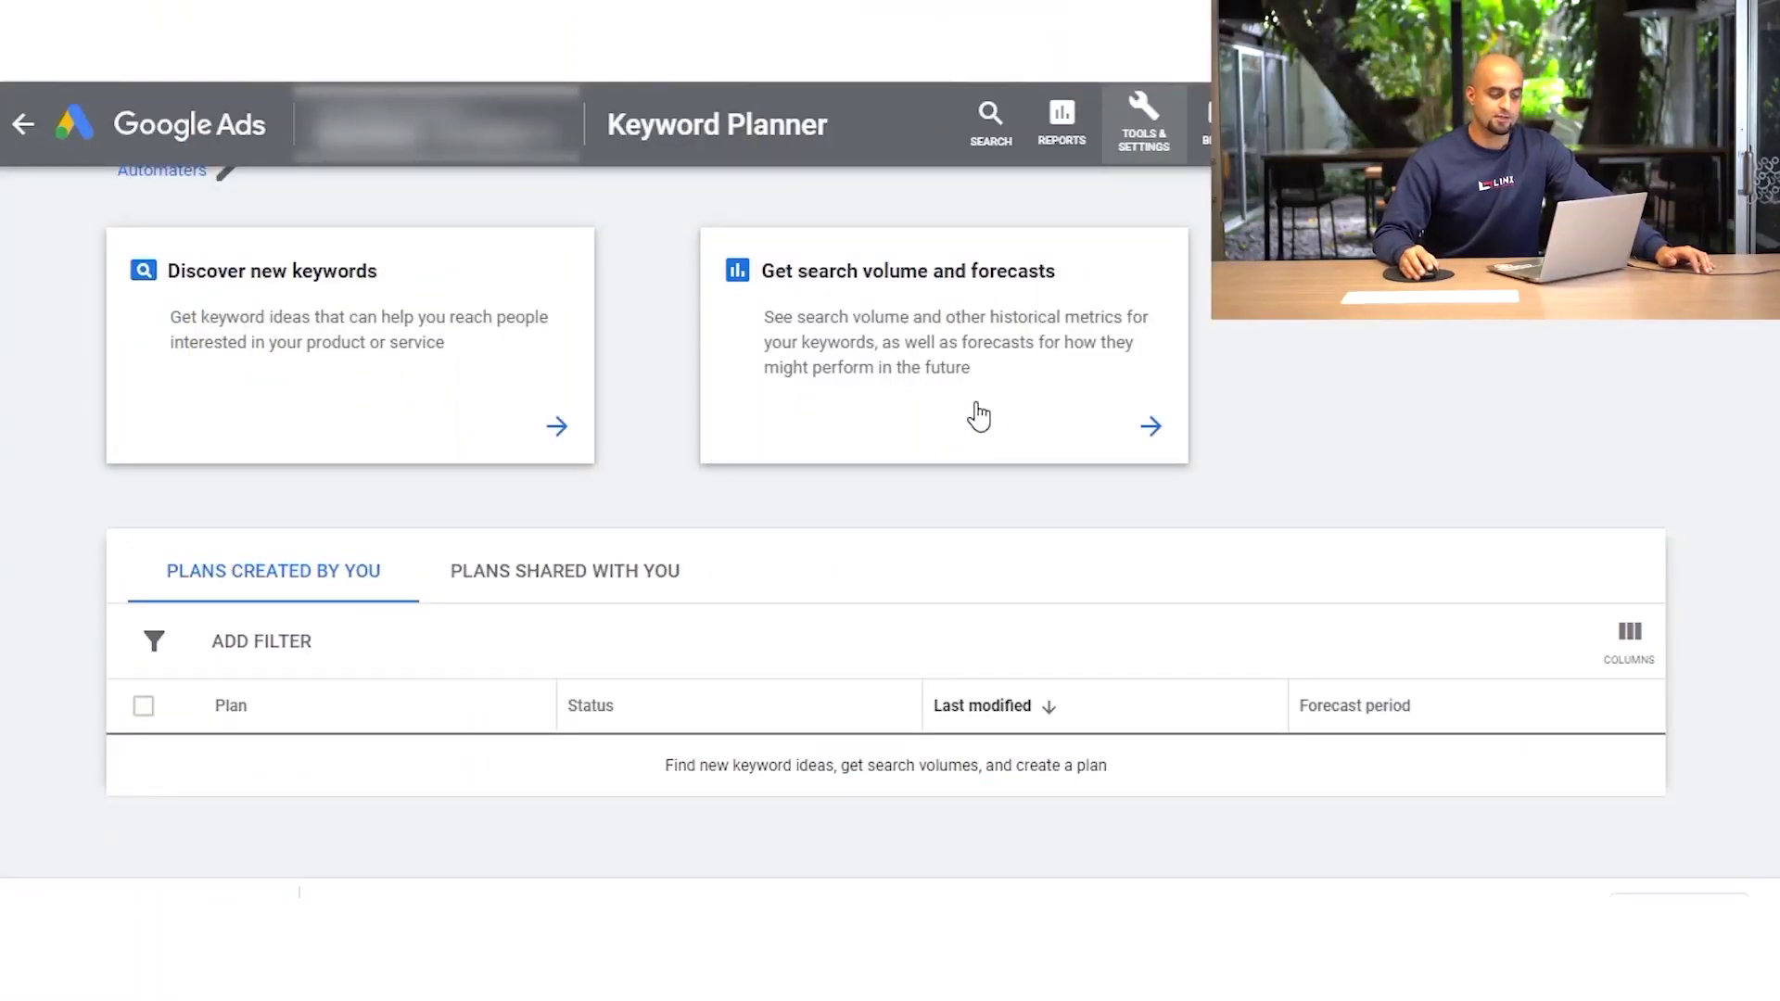
- Return to Keyword Planner from Tools & Settings and open the Discover new keywords form
{"action": "scroll", "coordinate": [1410, 323], "scroll_direction": "up", "scroll_amount": 2}
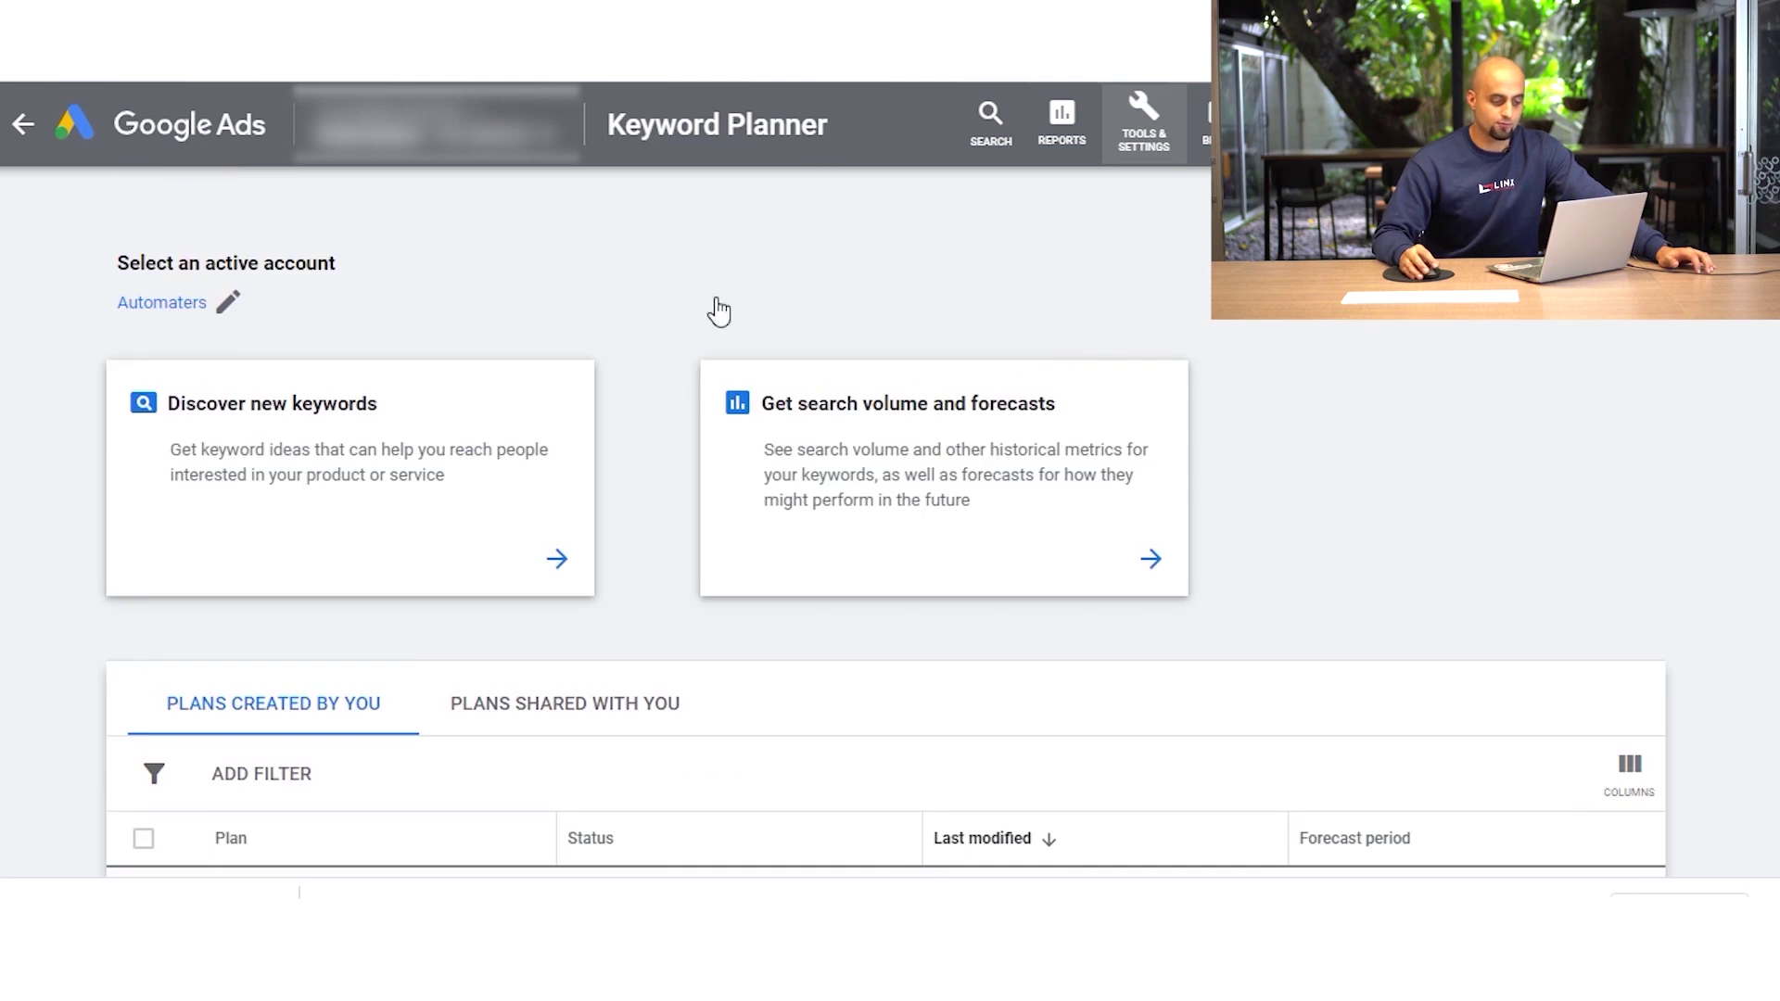
{"action": "left_click", "coordinate": [1132, 153]}
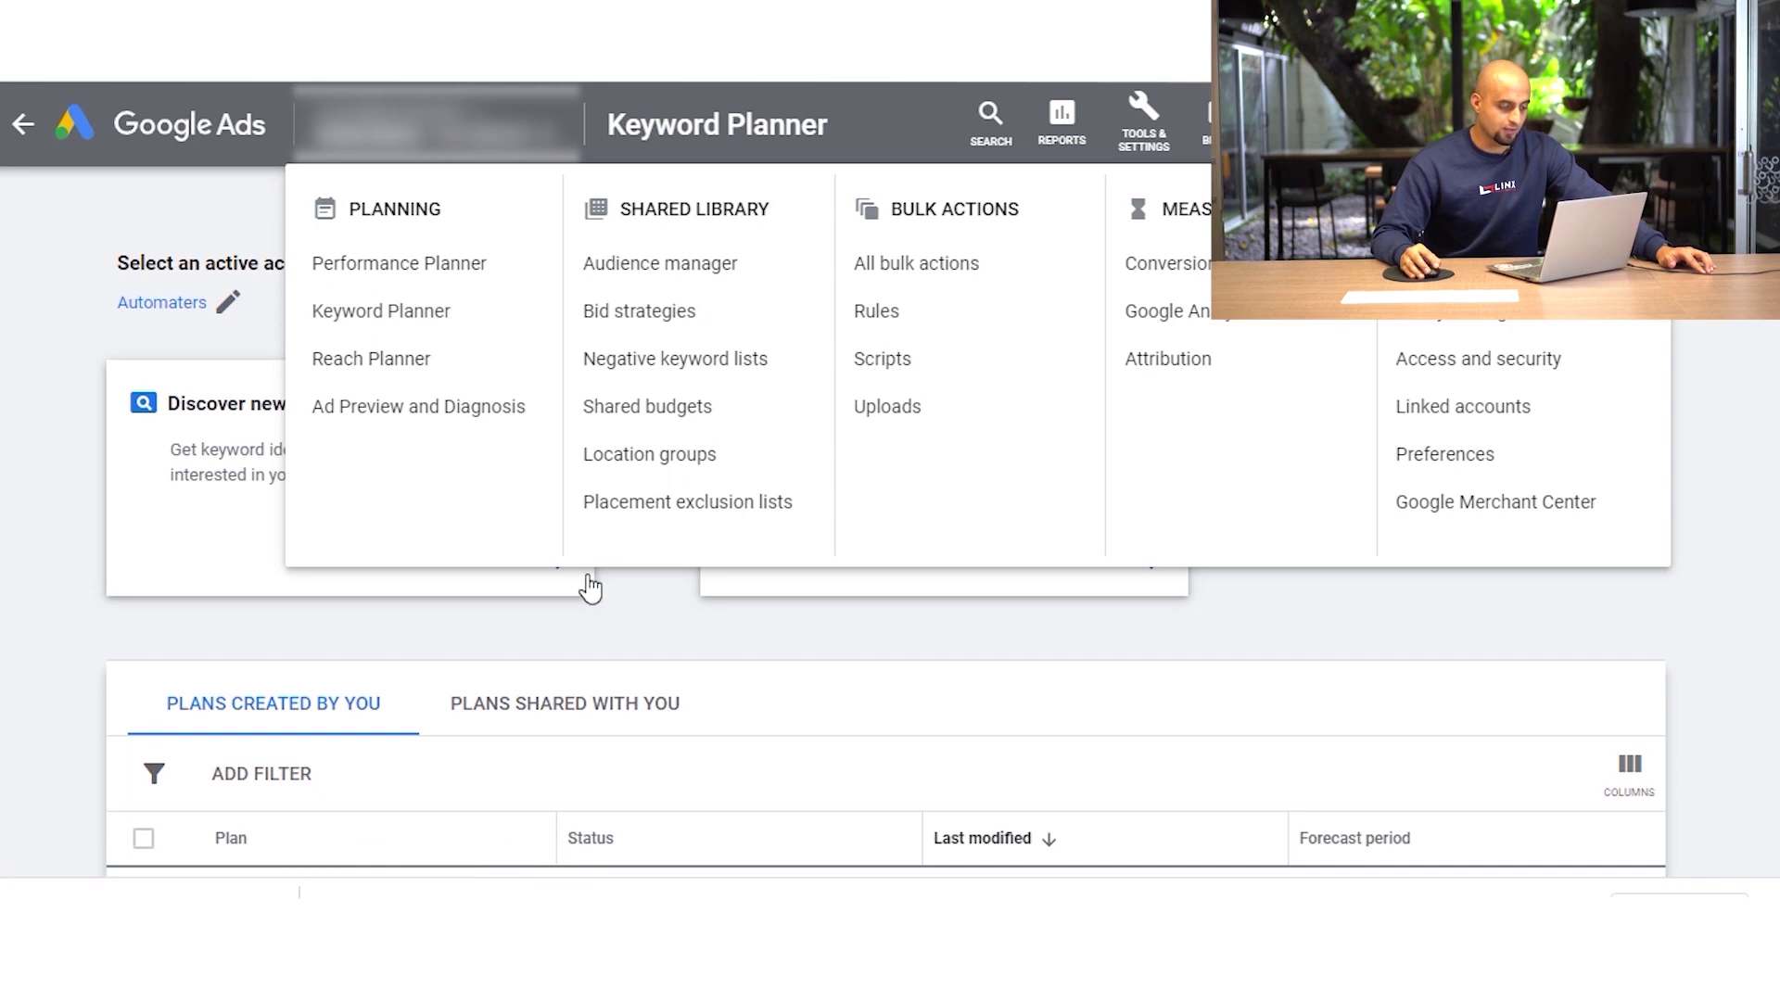
{"action": "left_click", "coordinate": [702, 648]}
{"action": "scroll", "coordinate": [573, 494], "scroll_direction": "down", "scroll_amount": 2}
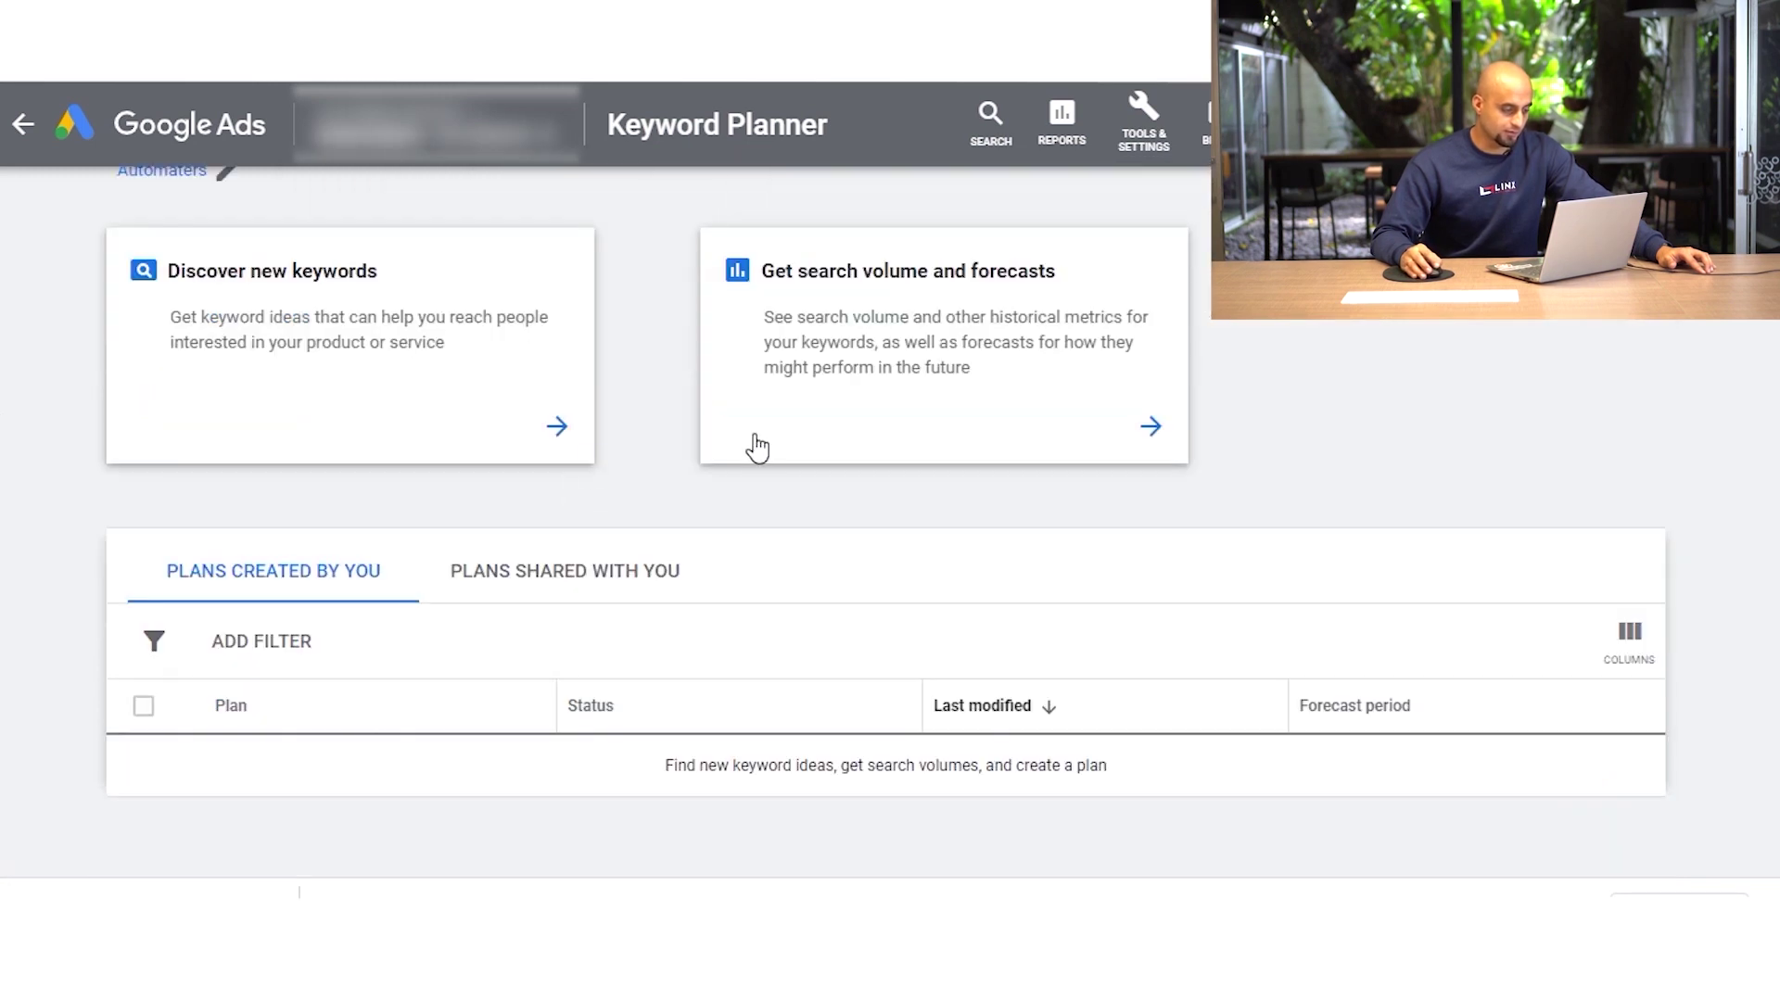
{"action": "scroll", "coordinate": [757, 449], "scroll_direction": "up", "scroll_amount": 2}
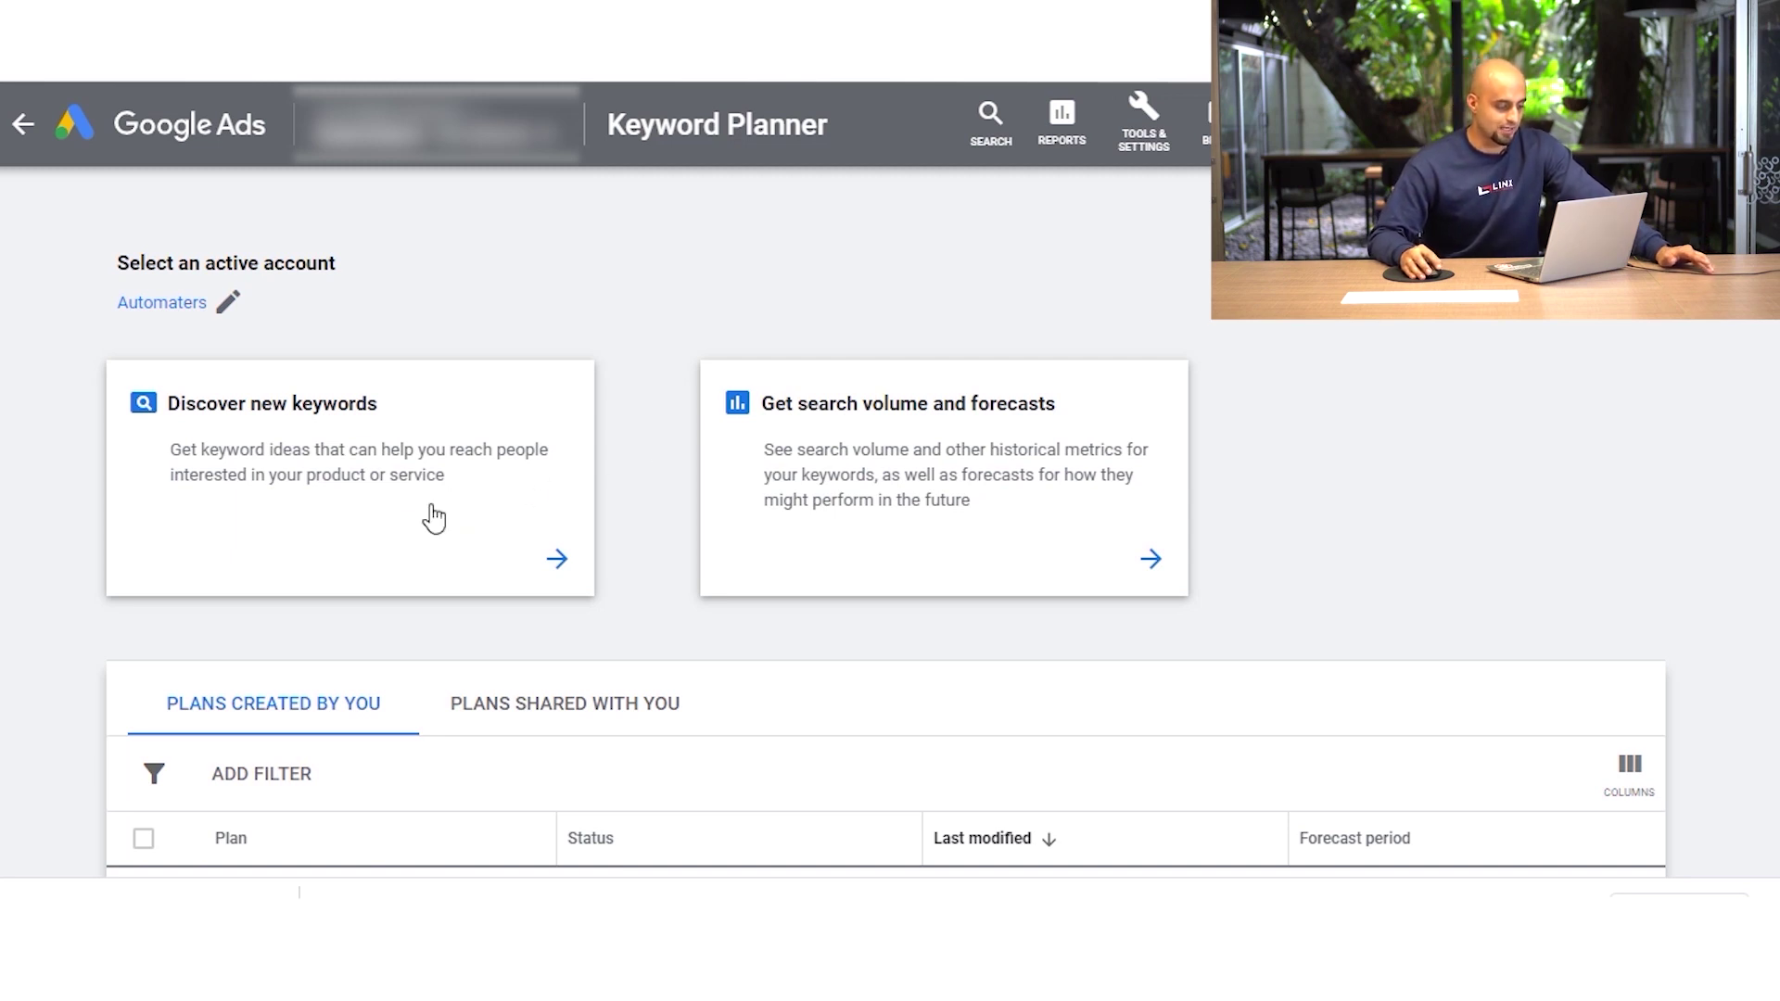
{"action": "left_click", "coordinate": [351, 511]}
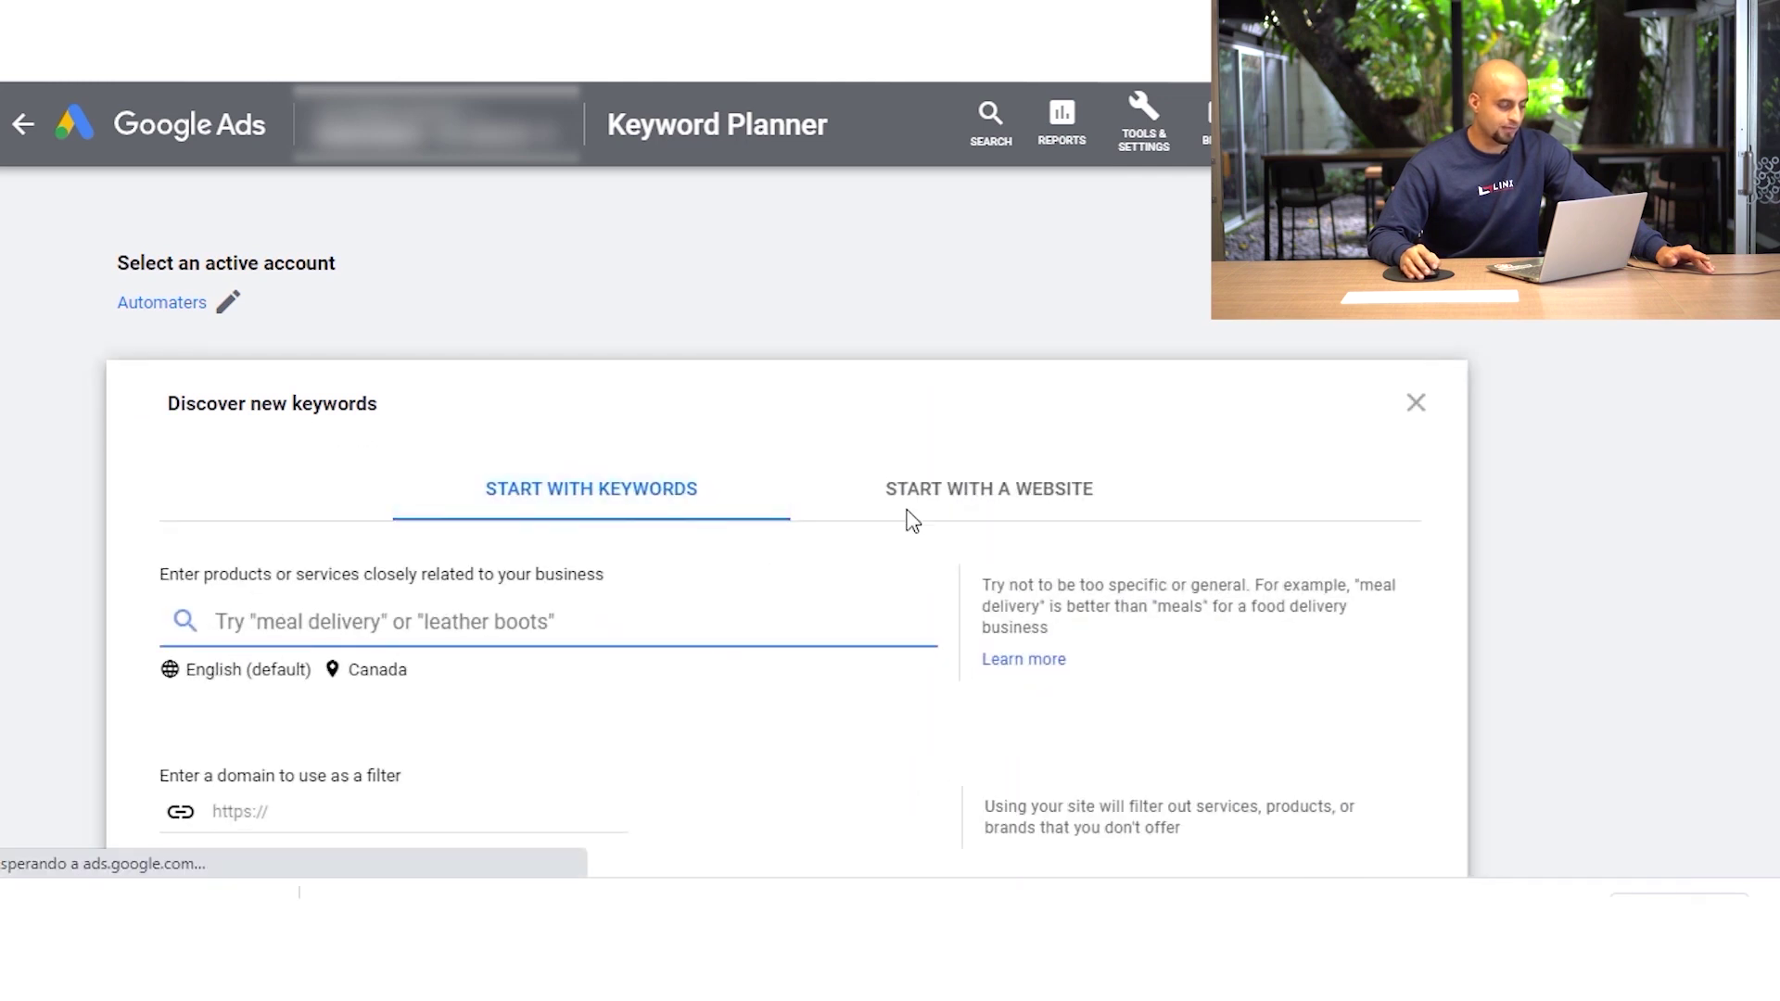
- Get keyword ideas for 'ecommerce' and browse the 1,152 suggestions with their monthly searches
{"action": "scroll", "coordinate": [478, 613], "scroll_direction": "down", "scroll_amount": 3}
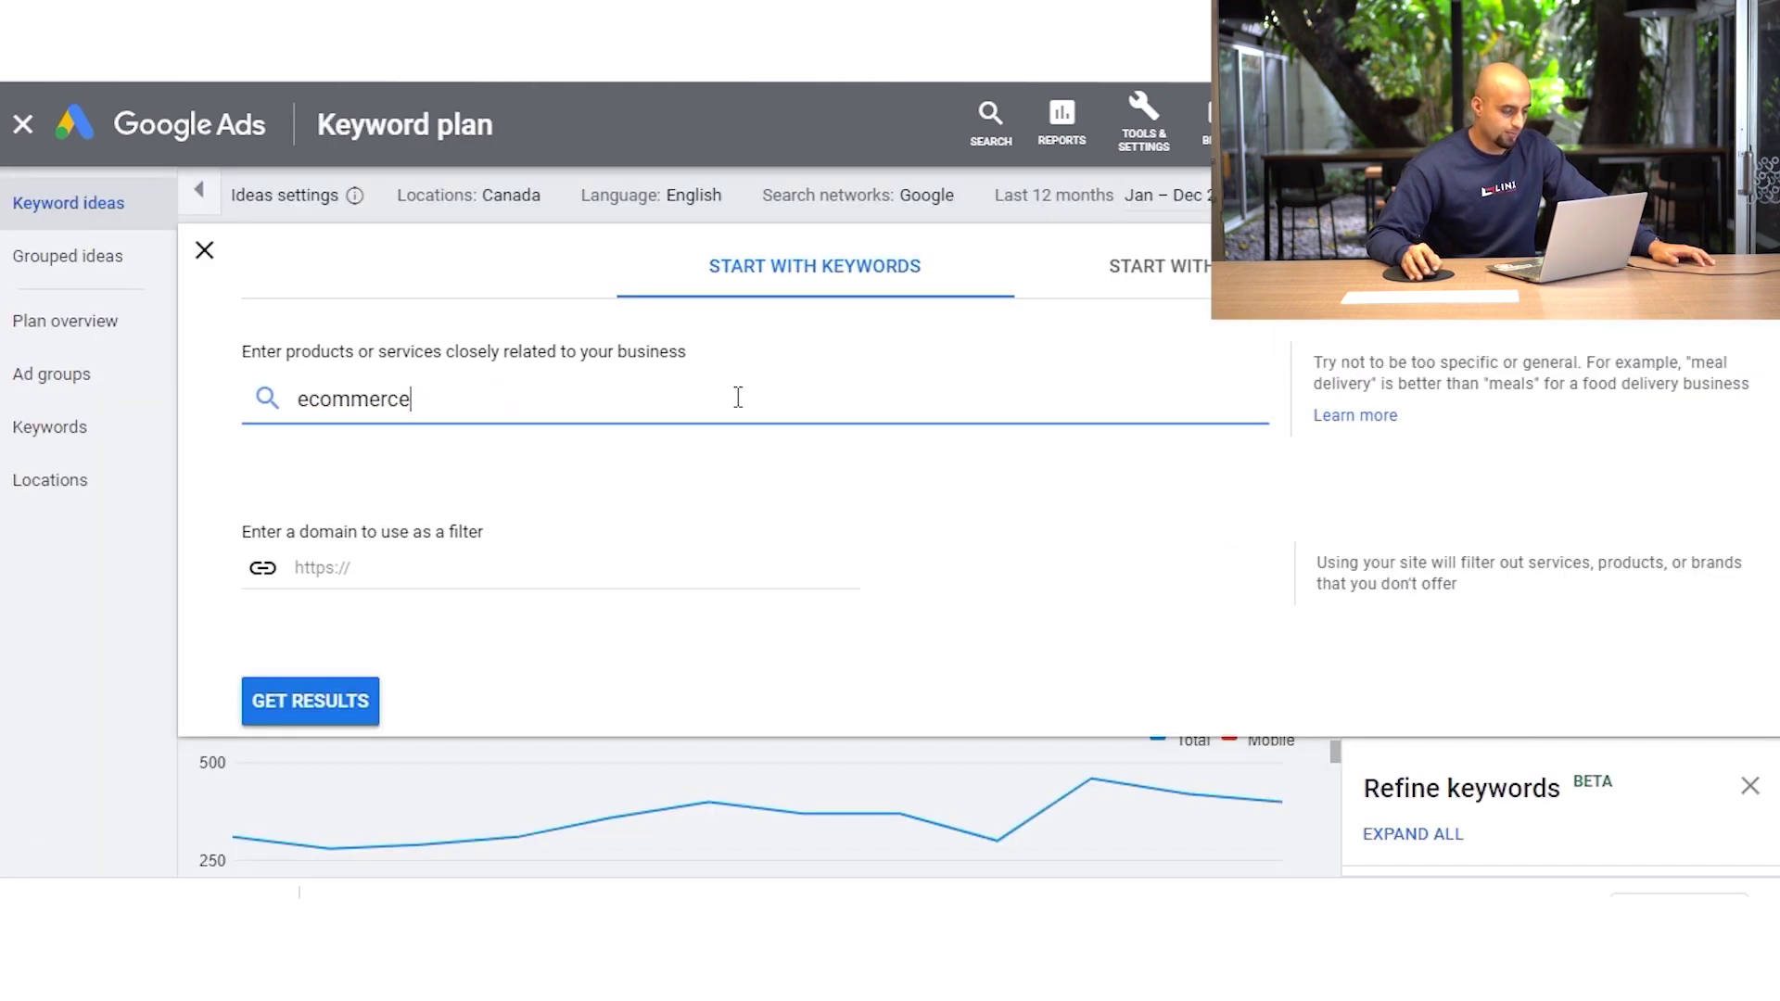
{"action": "left_click", "coordinate": [343, 714]}
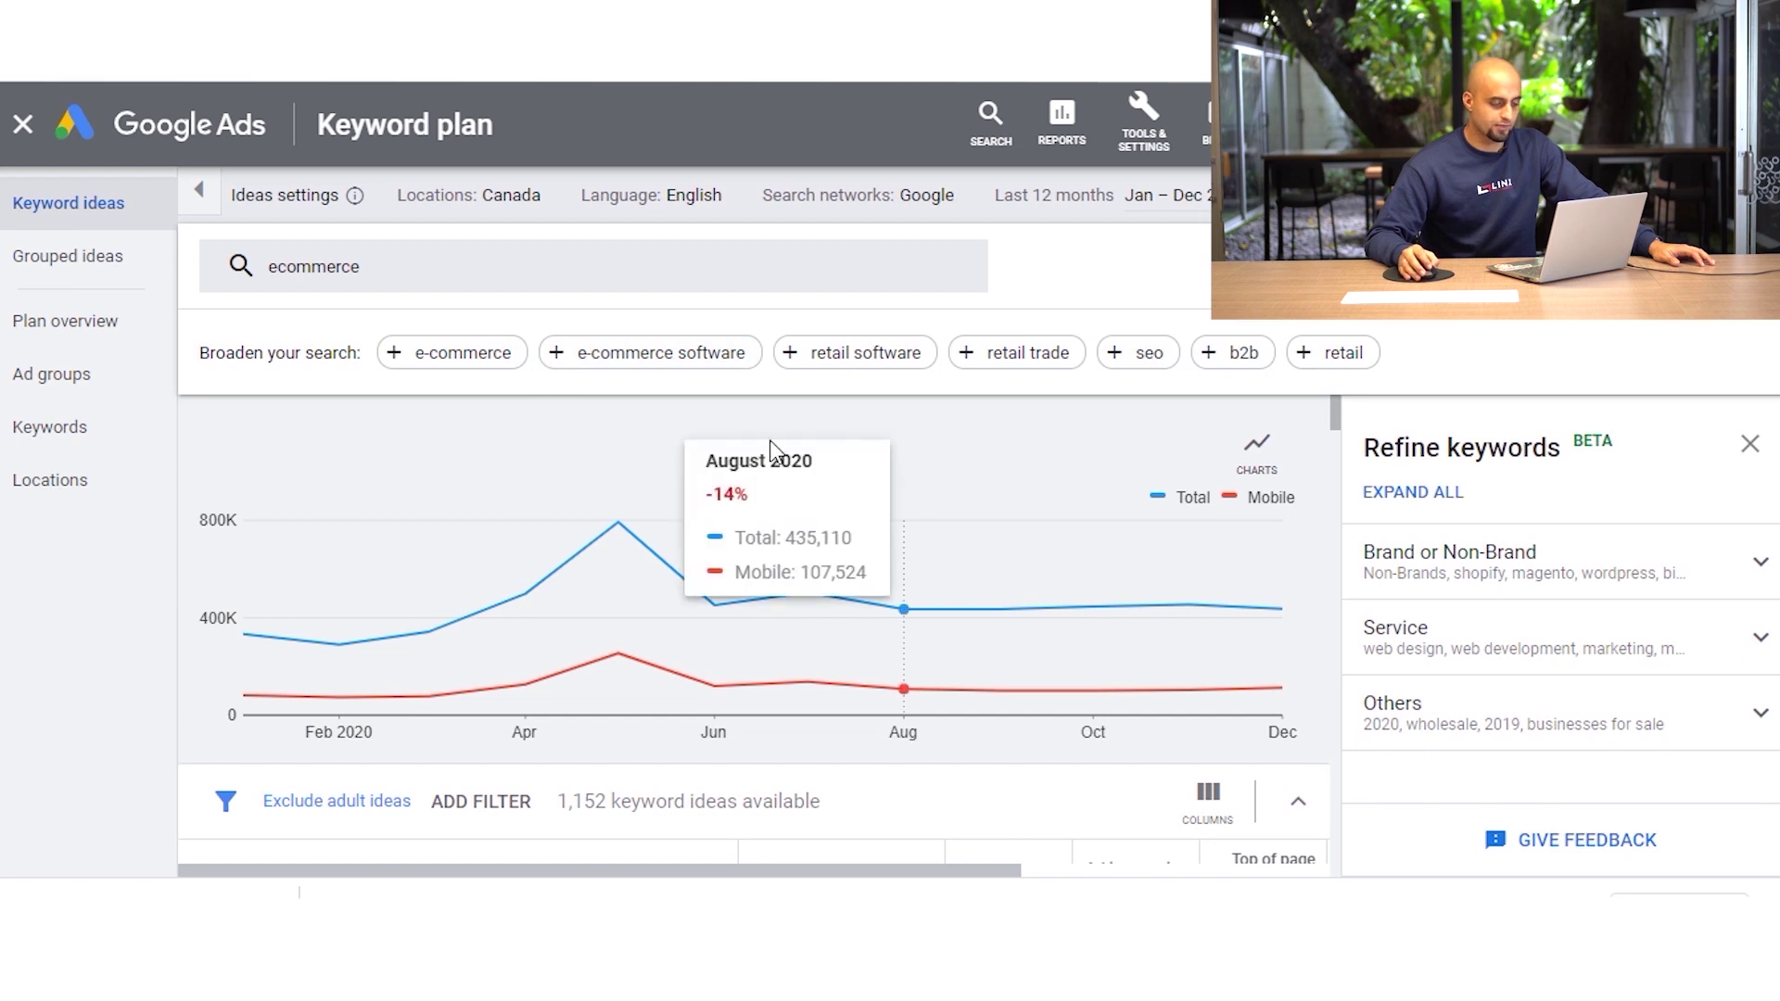
{"action": "scroll", "coordinate": [705, 491], "scroll_direction": "down", "scroll_amount": 4}
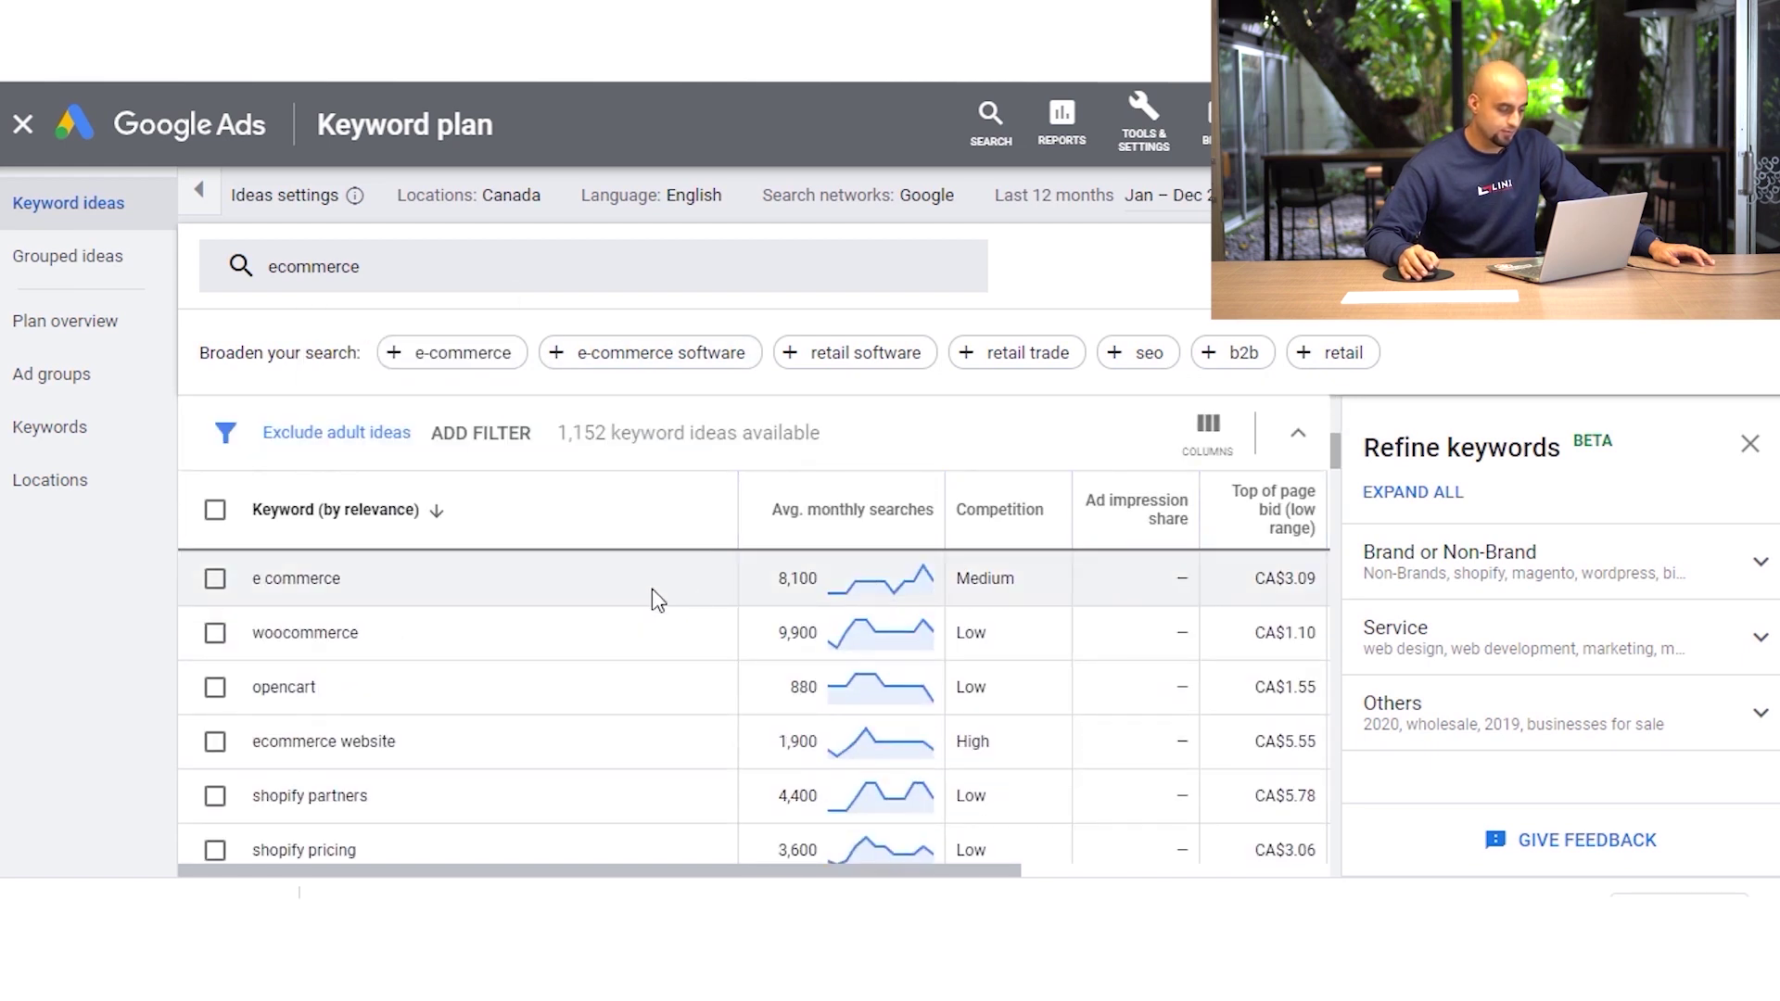
{"action": "scroll", "coordinate": [637, 644], "scroll_direction": "down", "scroll_amount": 4}
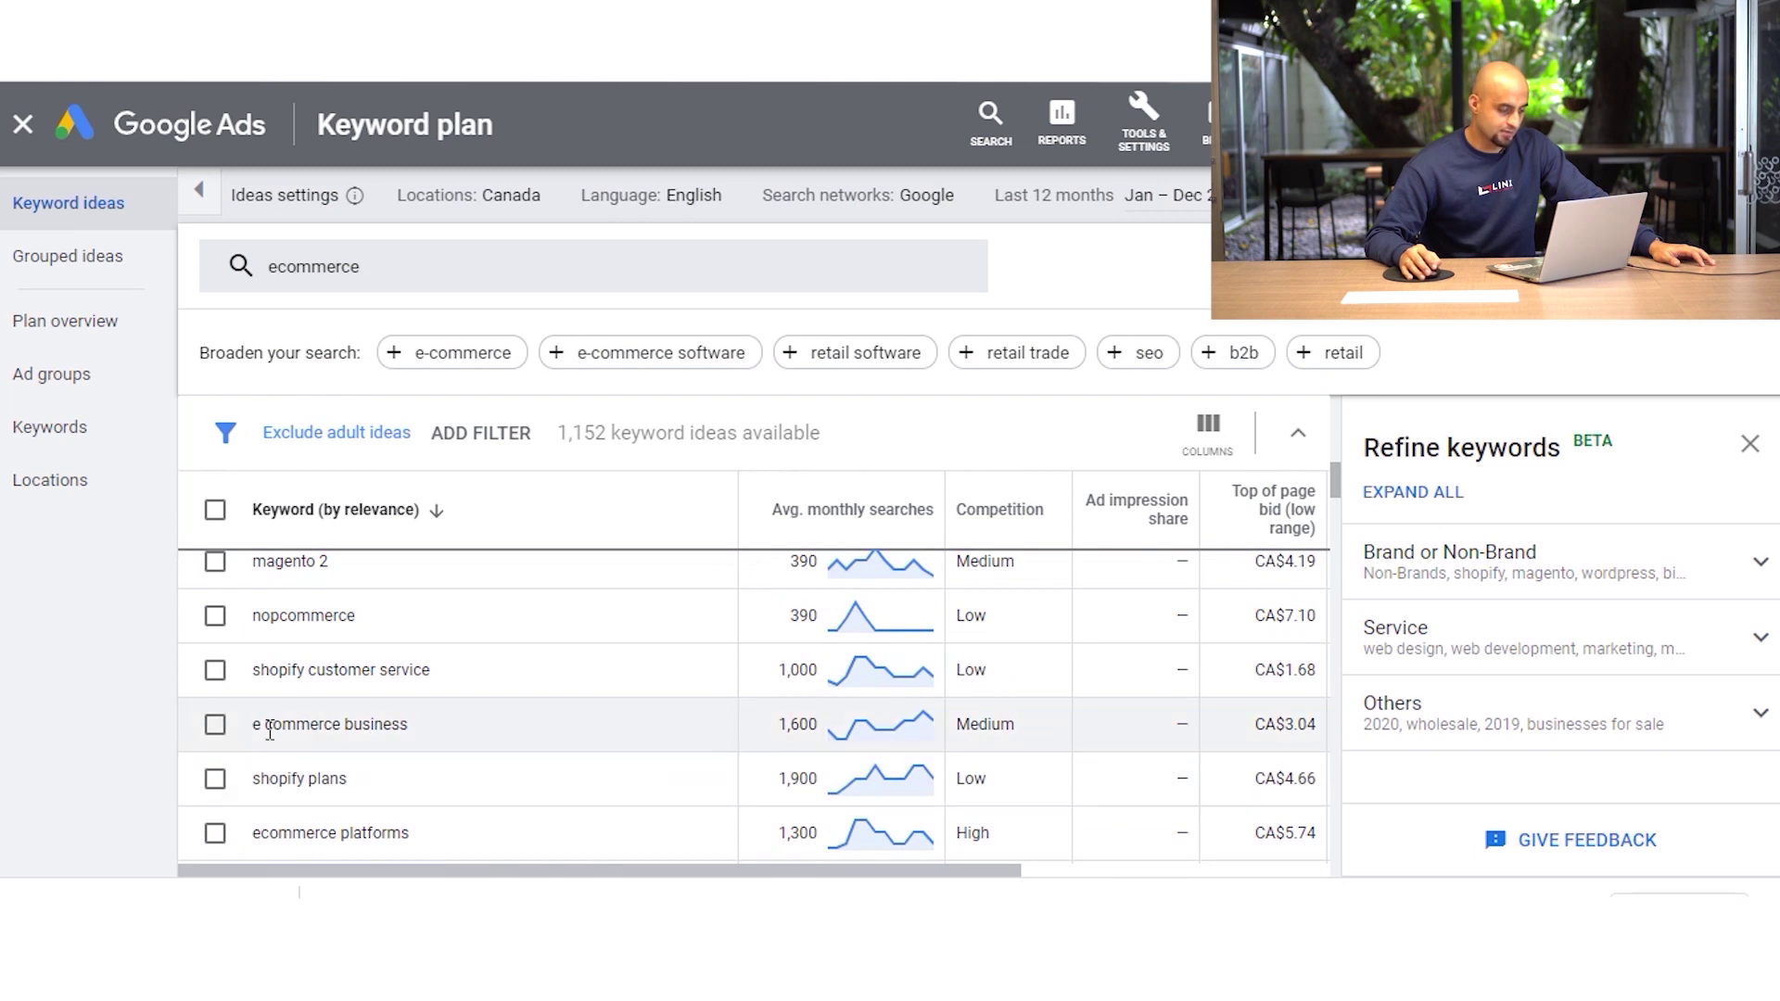
{"action": "scroll", "coordinate": [279, 733], "scroll_direction": "down", "scroll_amount": 3}
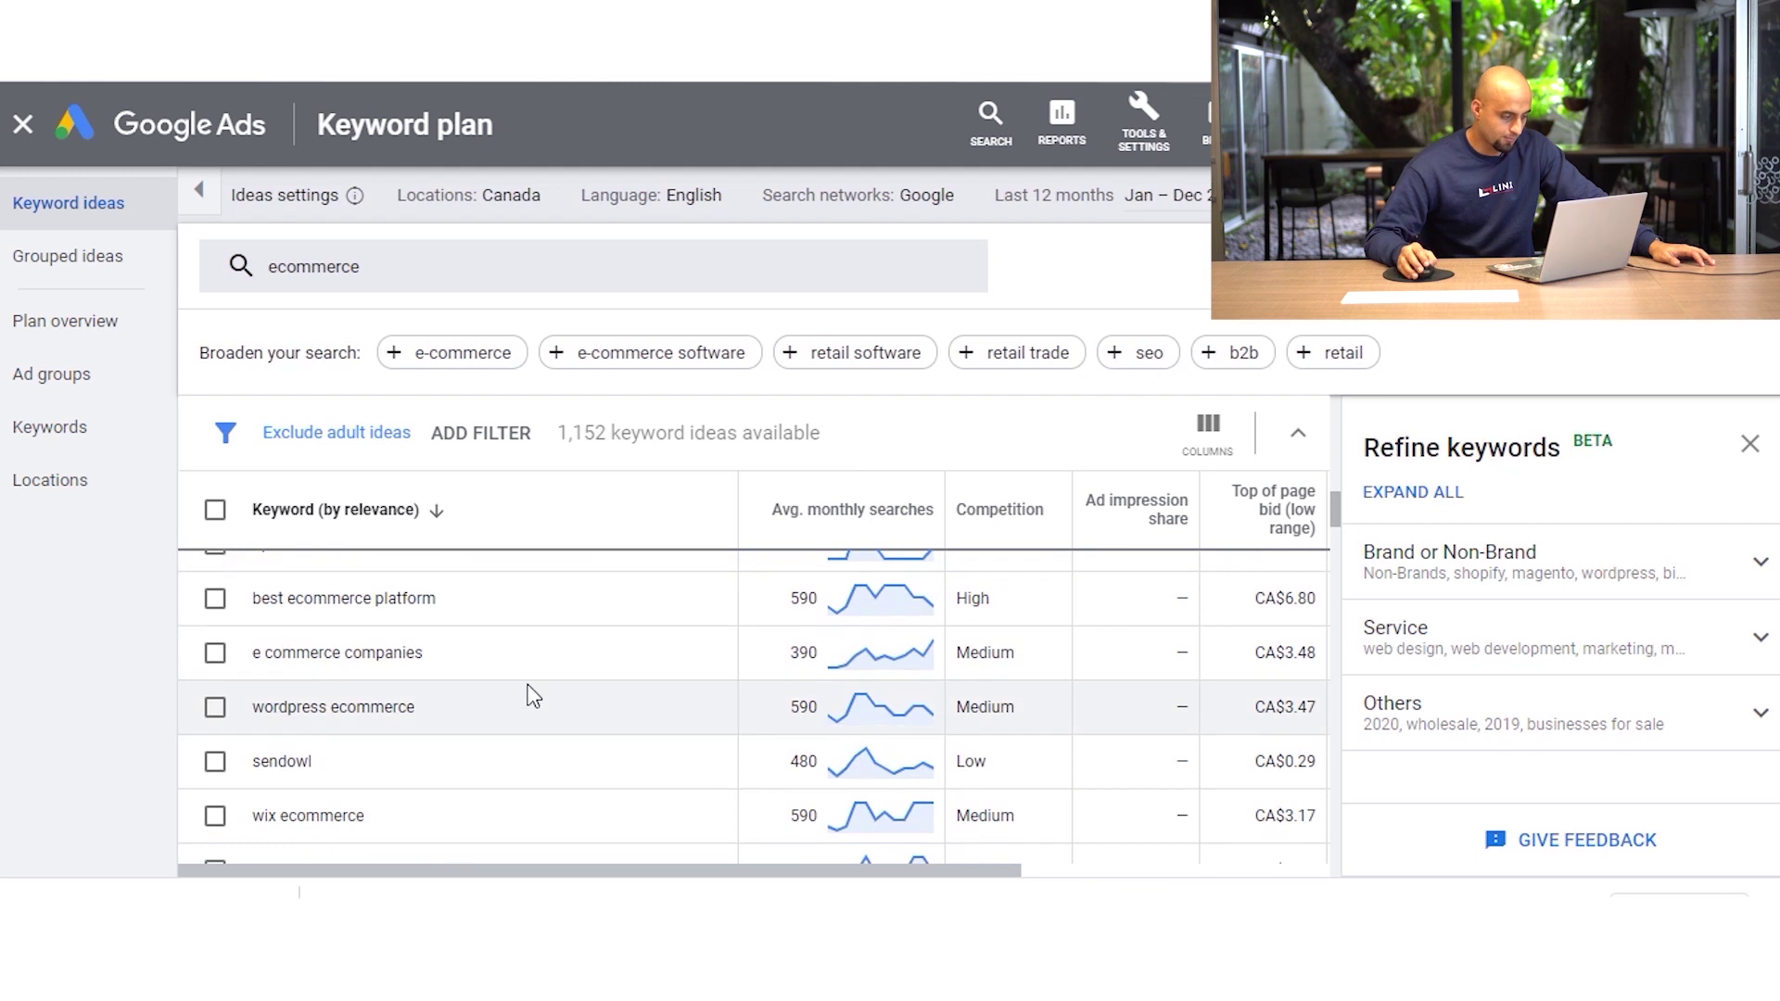
{"action": "scroll", "coordinate": [417, 686], "scroll_direction": "up", "scroll_amount": 5}
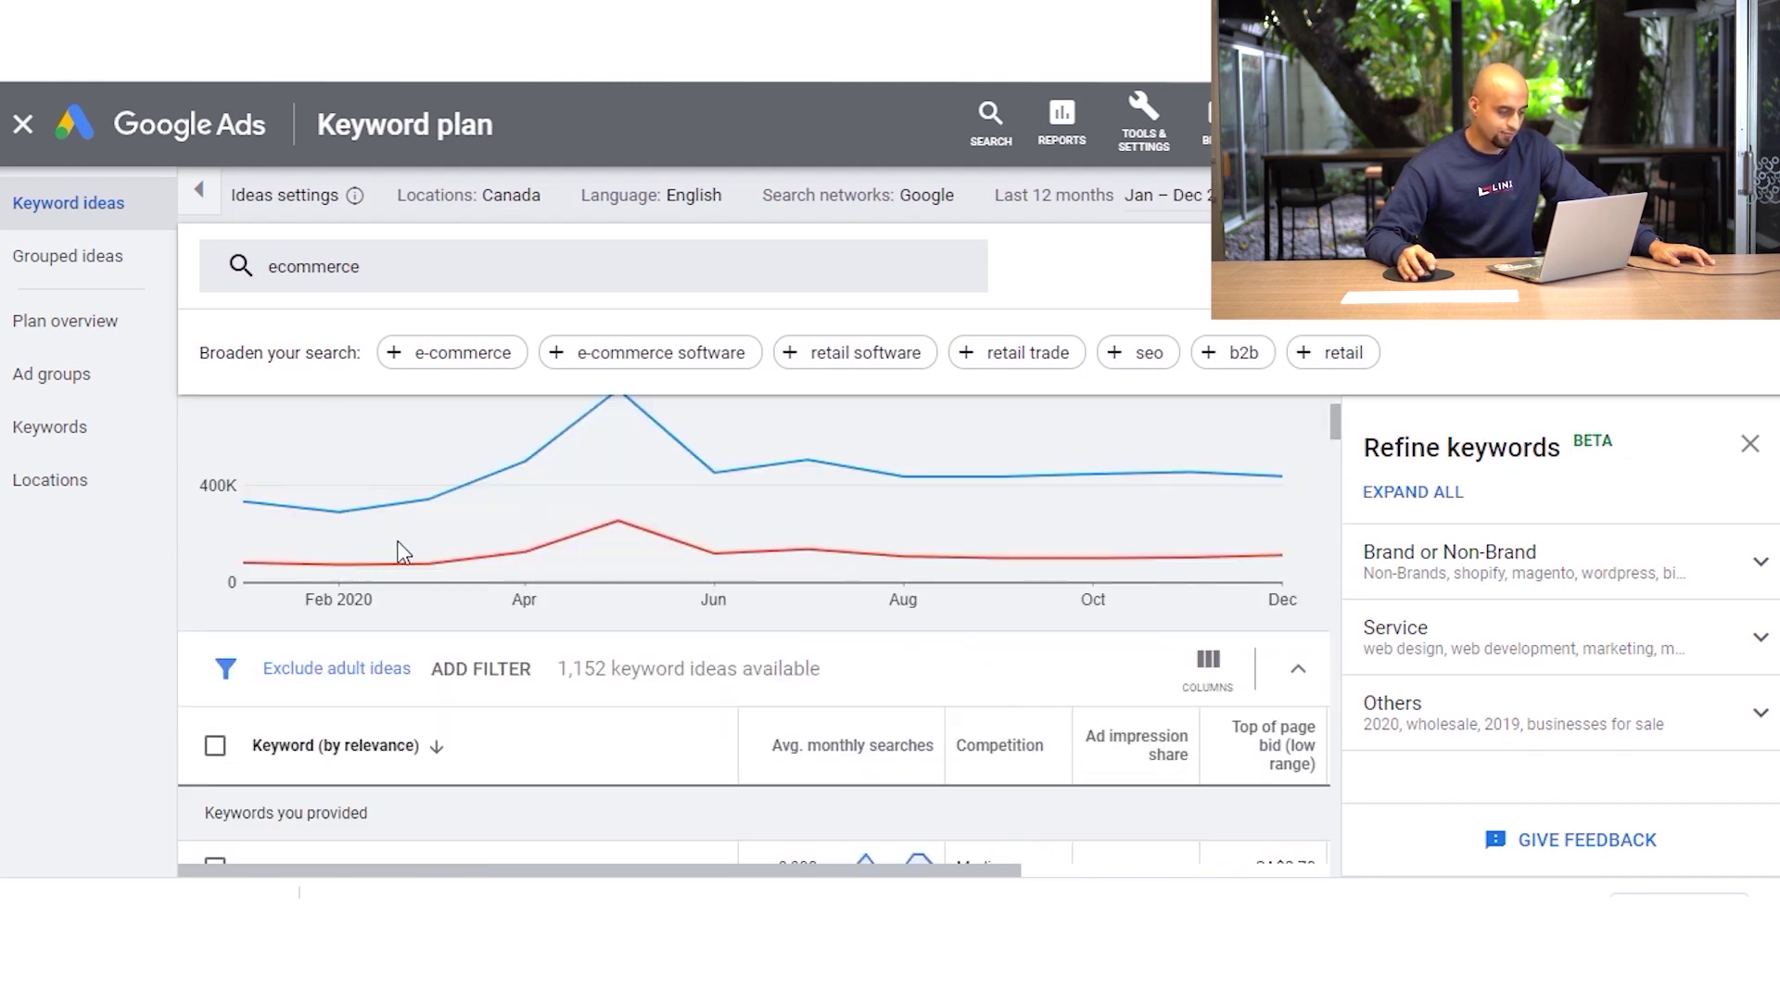
{"action": "left_click", "coordinate": [481, 669]}
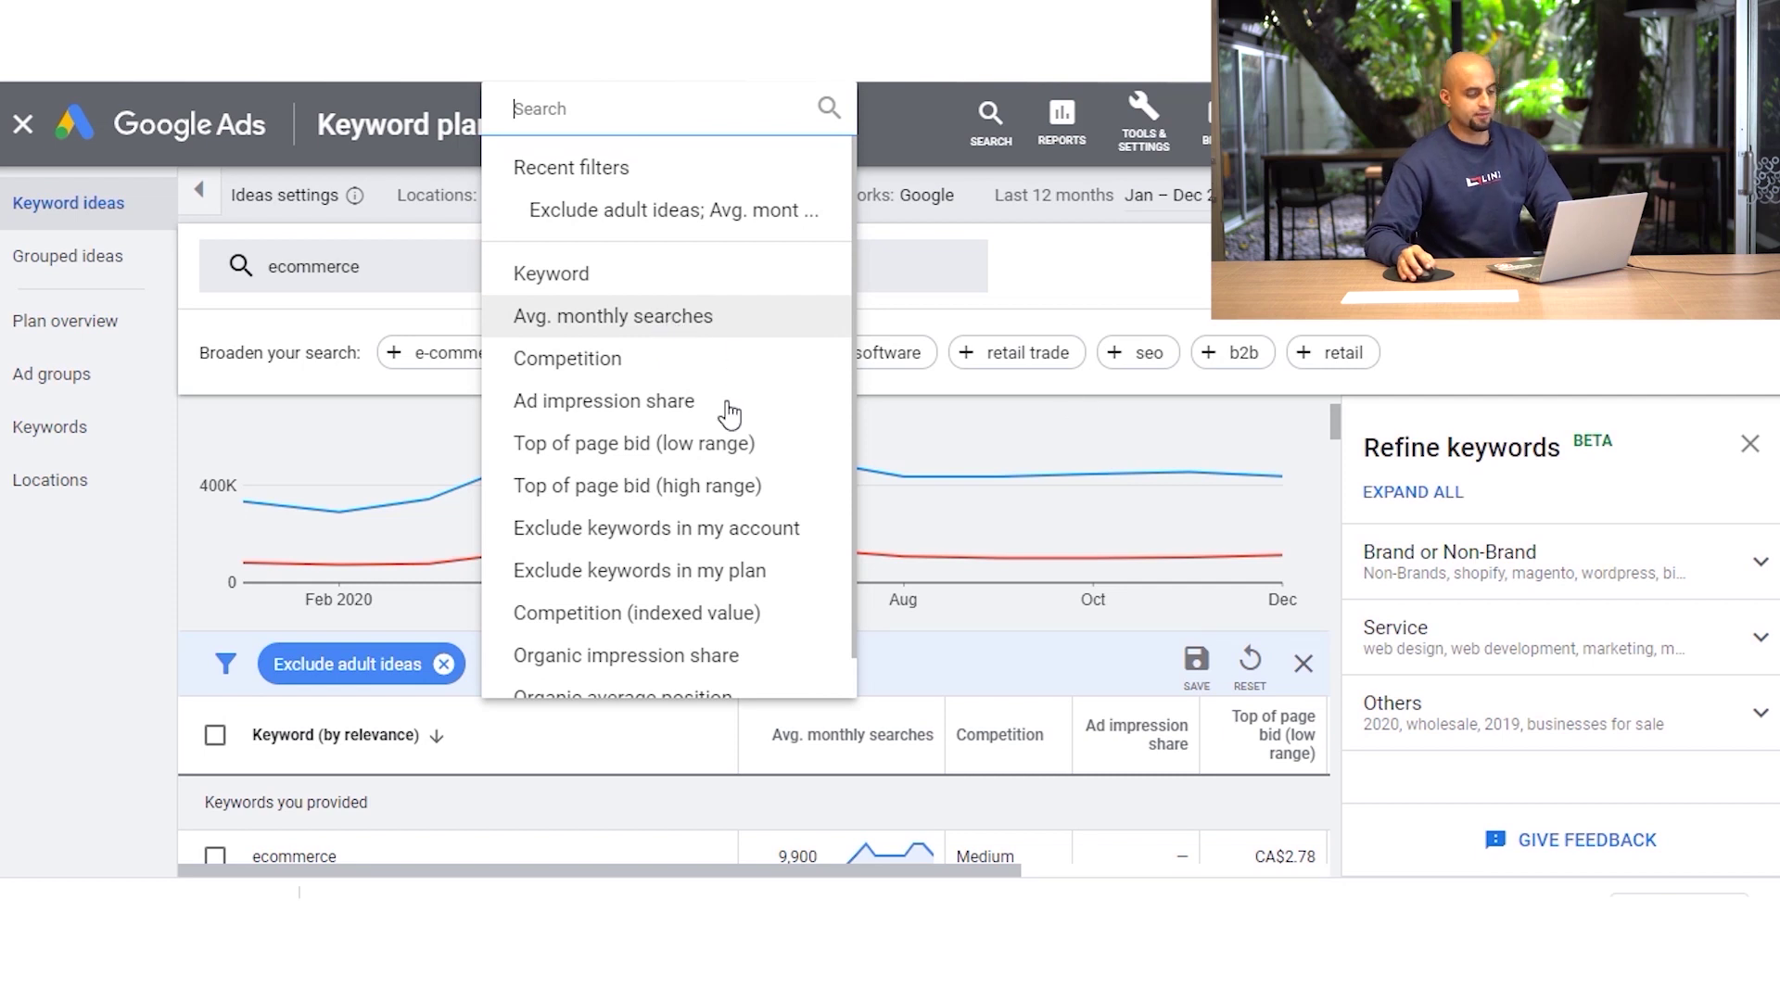
- Filter keyword ideas to Avg. monthly searches ≥ 1000, then select and copy all 20 results
{"action": "left_click", "coordinate": [798, 316]}
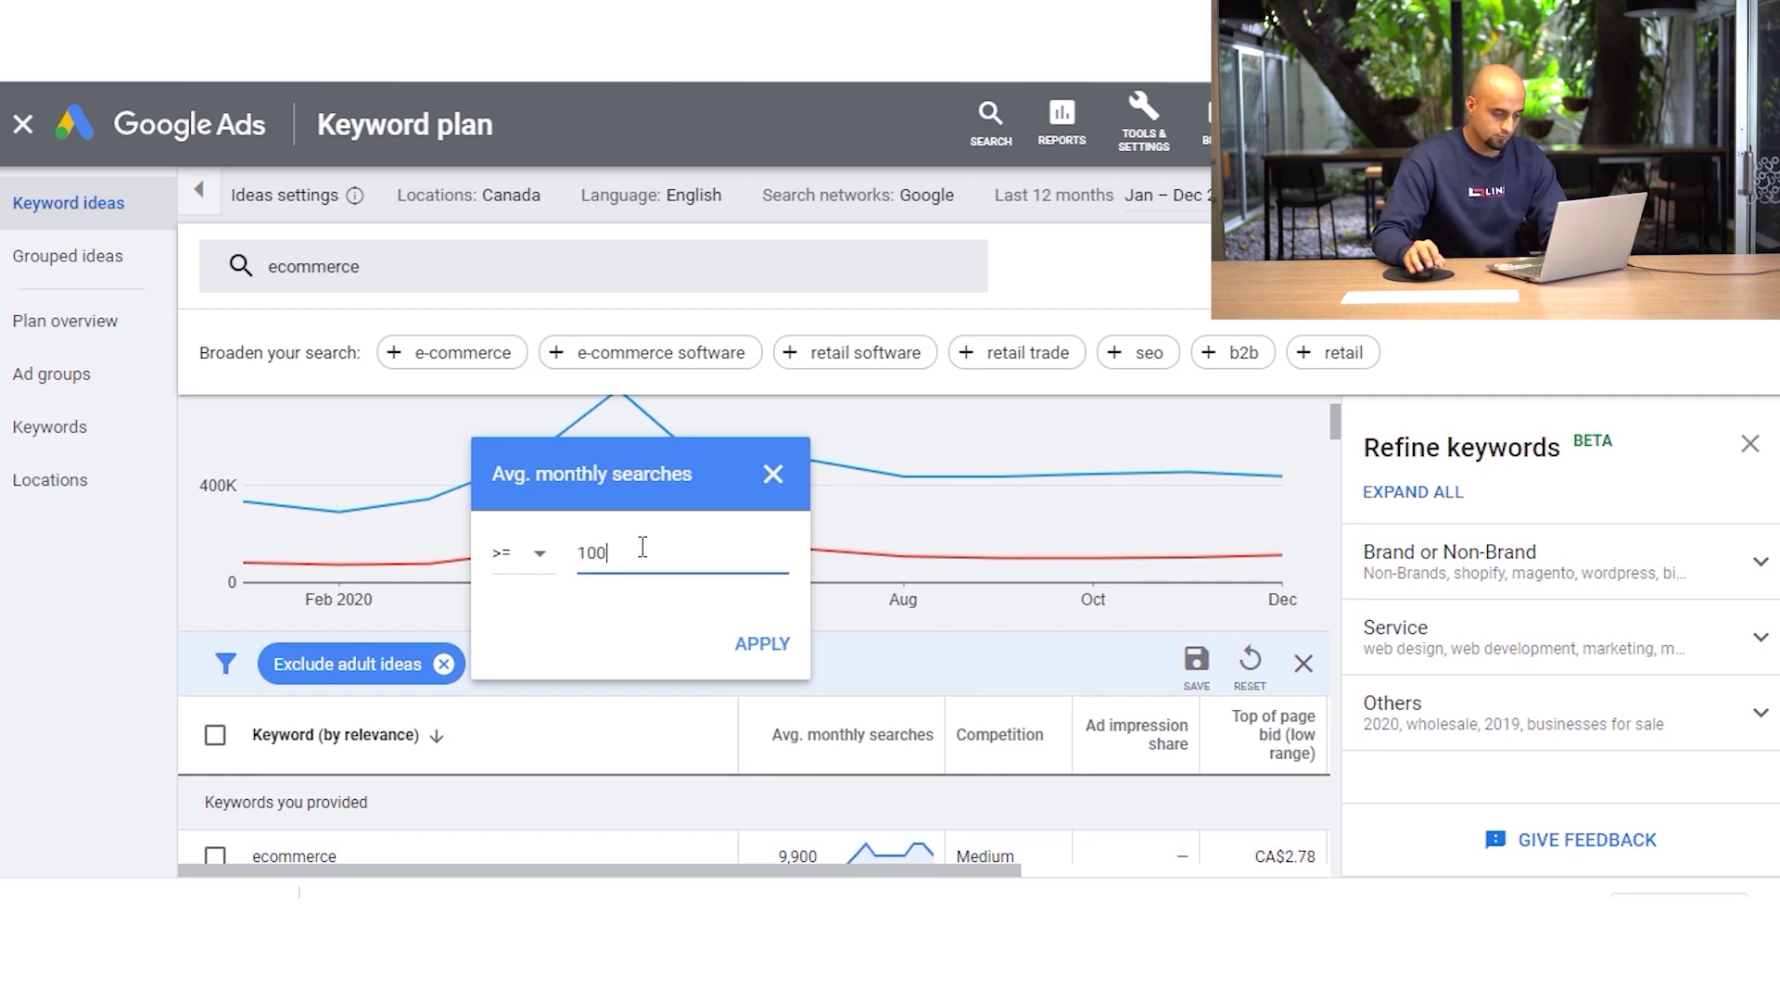
{"action": "left_click", "coordinate": [781, 662]}
{"action": "scroll", "coordinate": [832, 688], "scroll_direction": "down", "scroll_amount": 5}
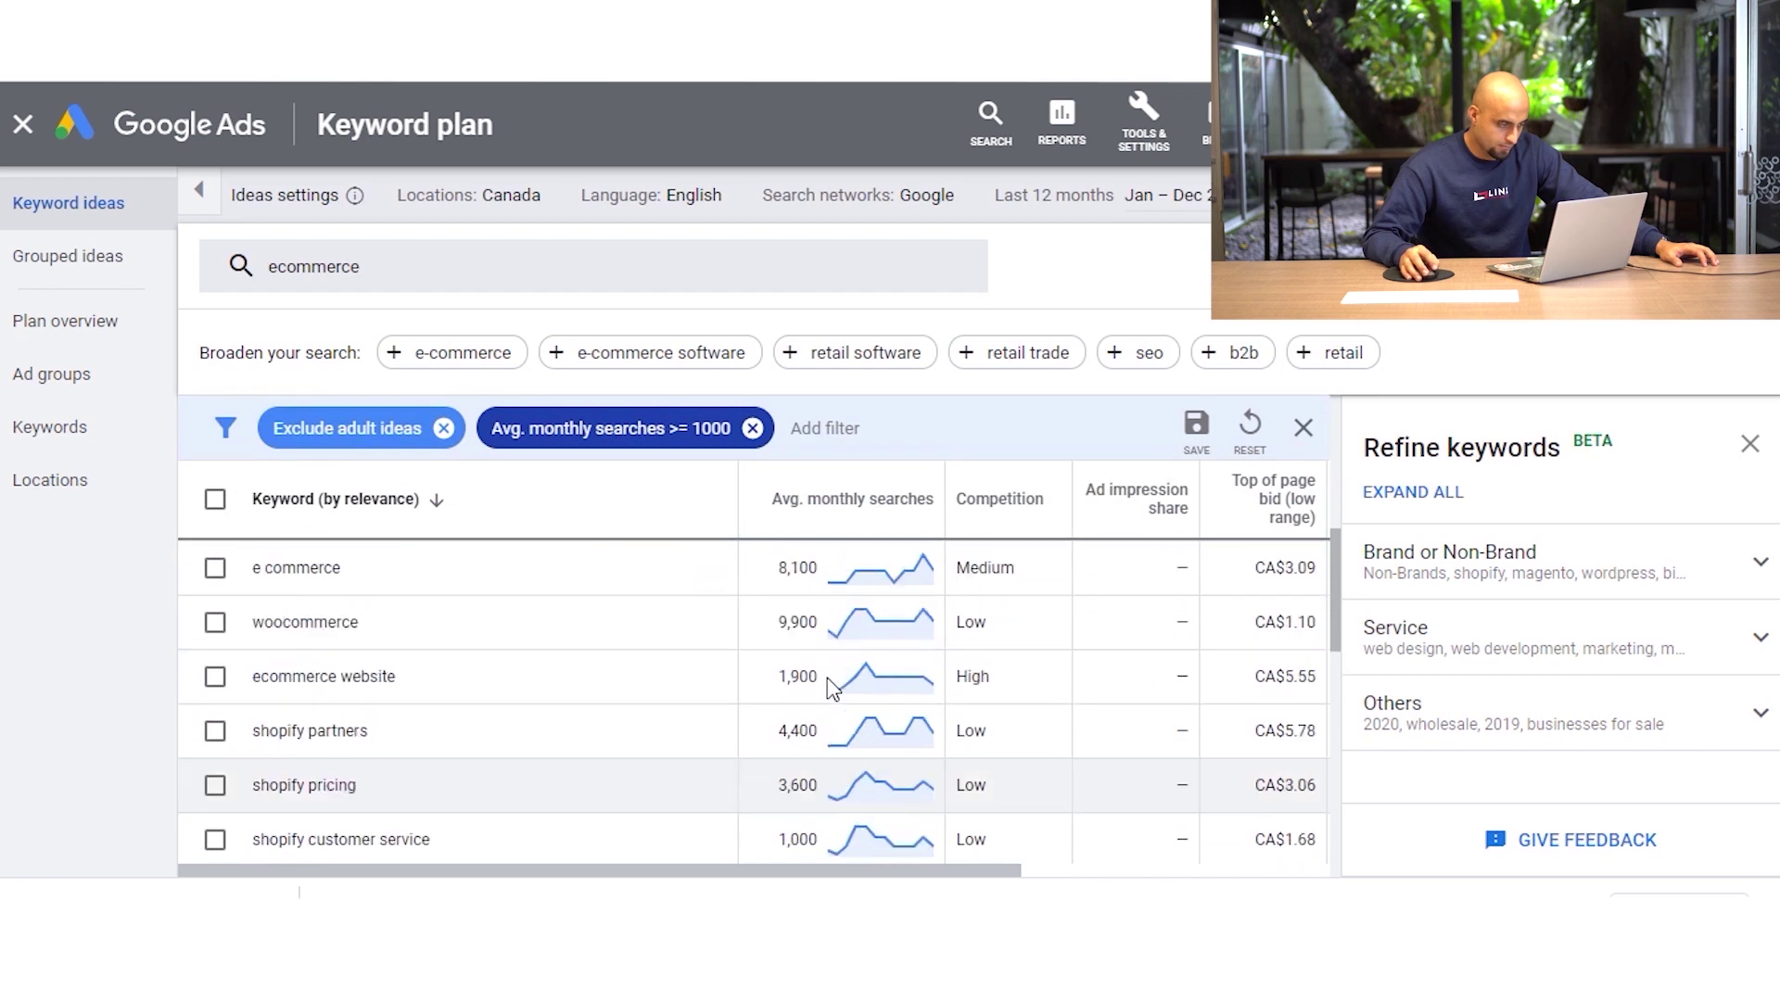
{"action": "scroll", "coordinate": [397, 650], "scroll_direction": "up", "scroll_amount": 3}
{"action": "left_click", "coordinate": [215, 501]}
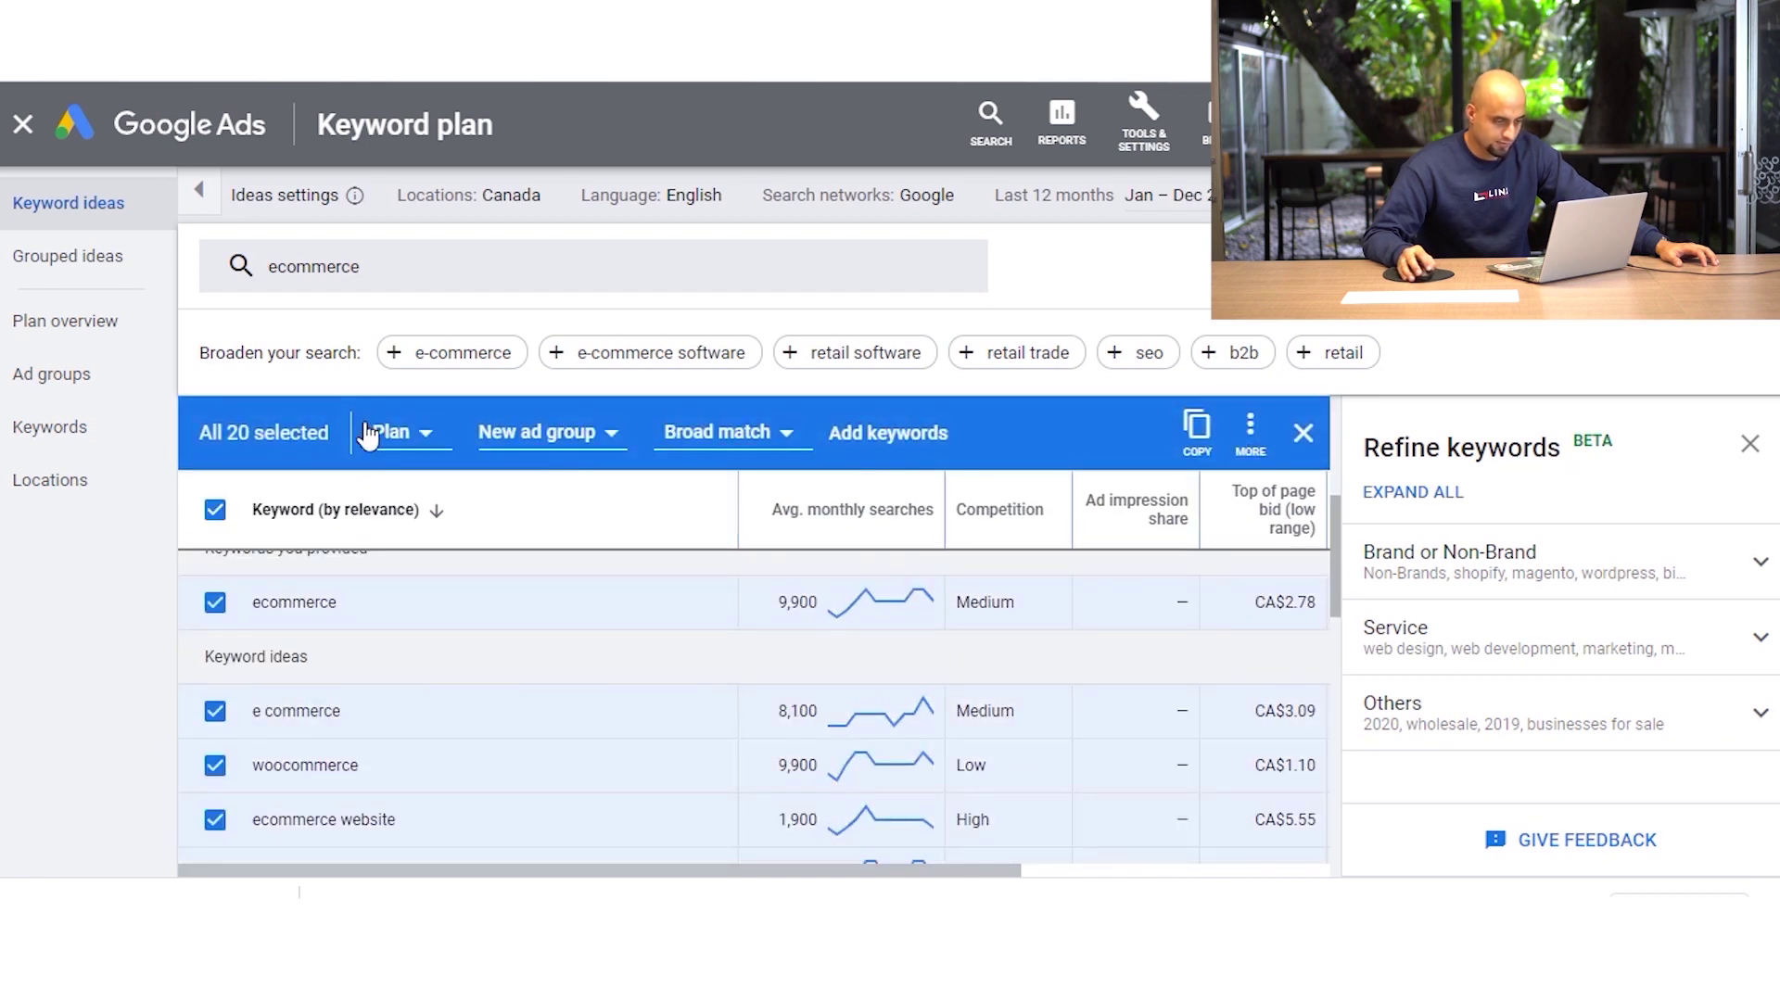
{"action": "left_click", "coordinate": [1211, 440]}
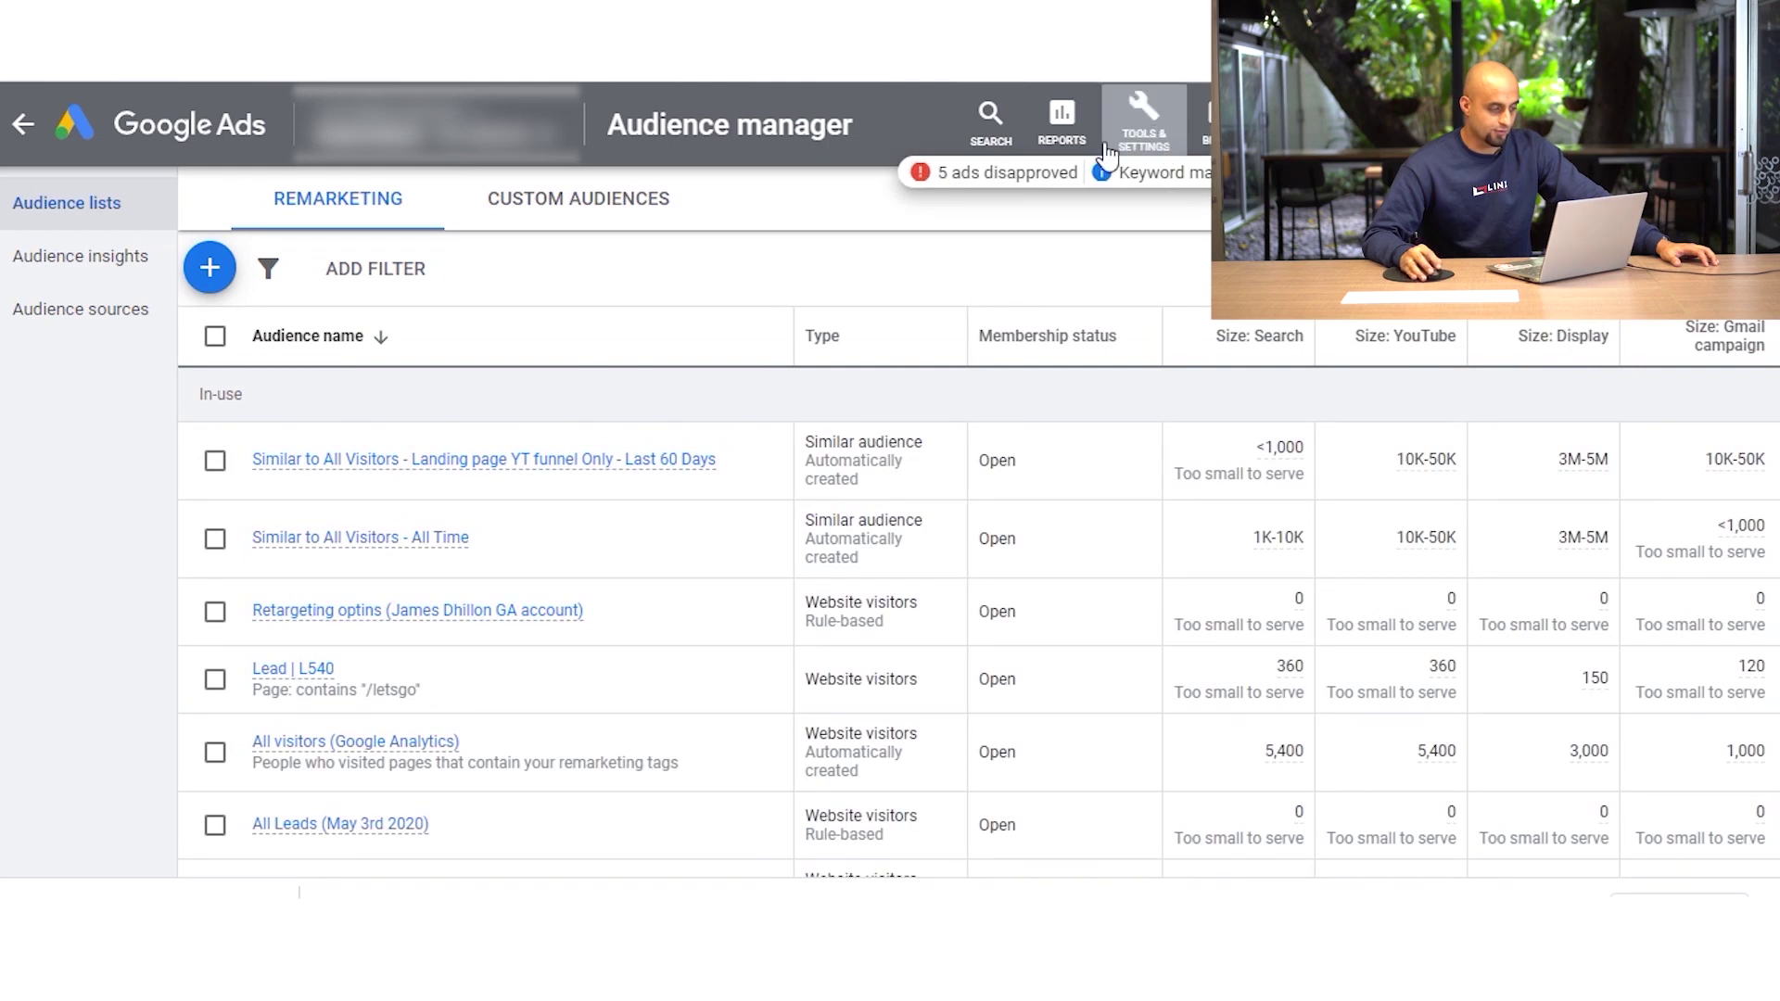
- In Audience manager's Custom Audiences, start a new audience of people who searched terms on Google
{"action": "left_click", "coordinate": [1150, 134]}
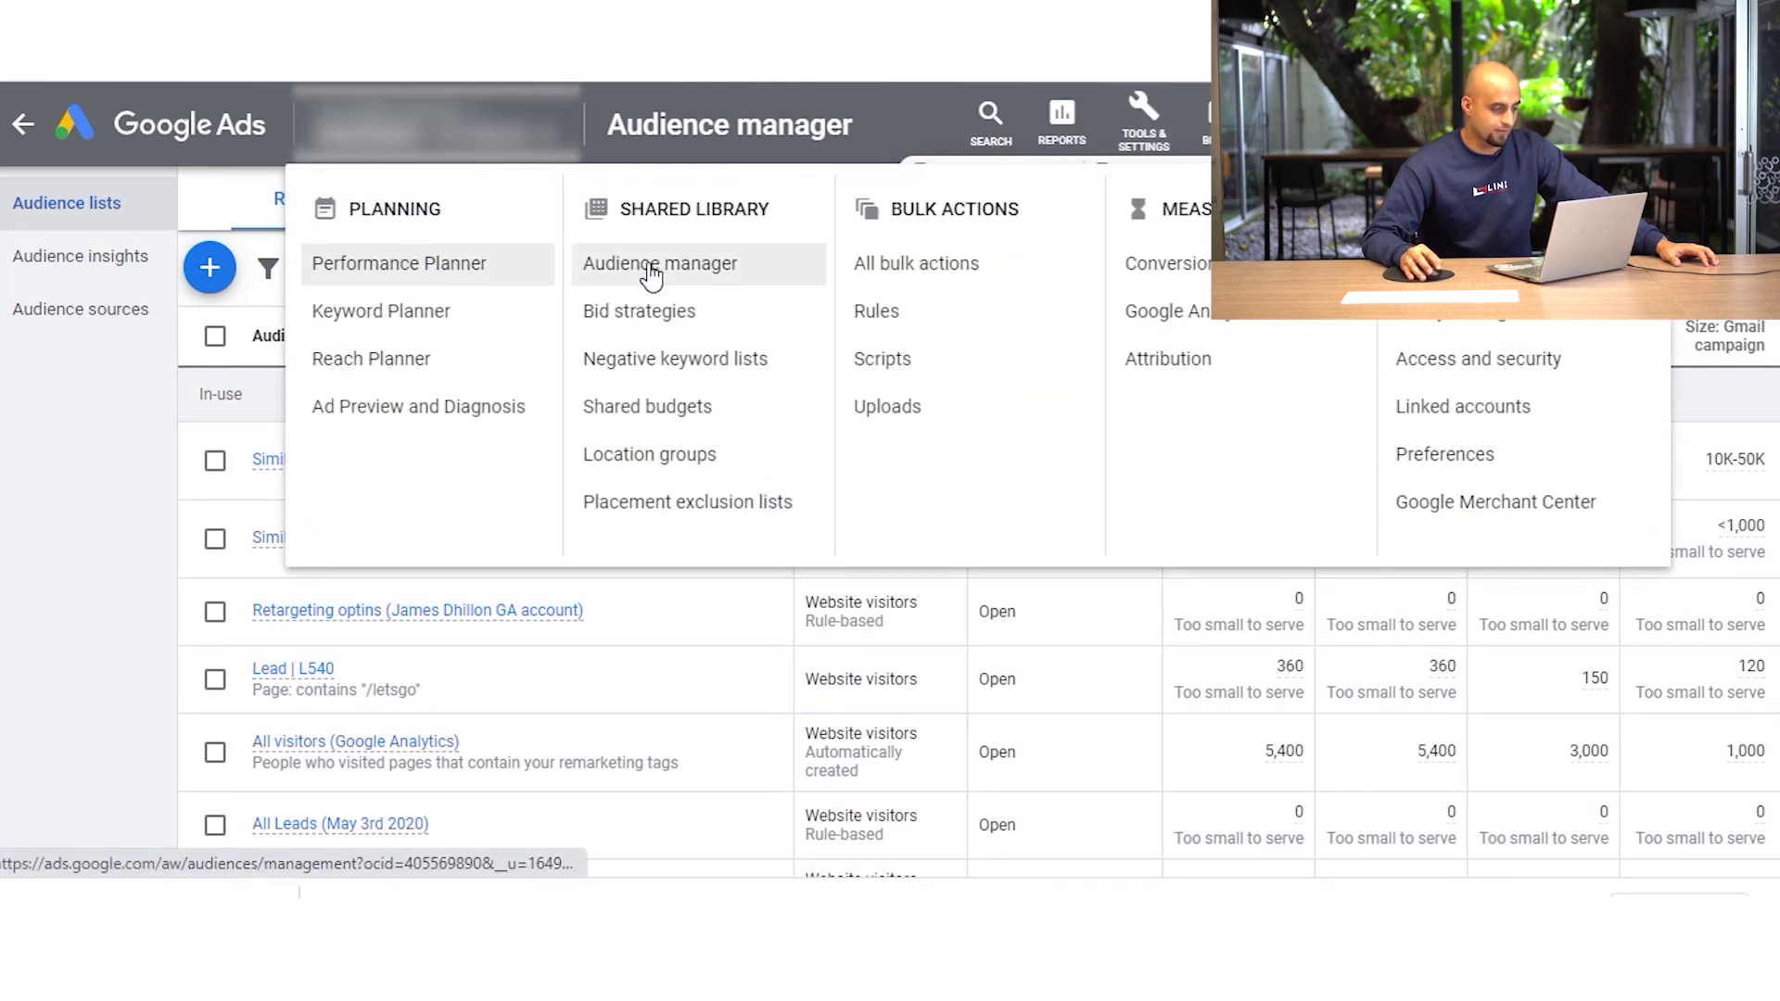
{"action": "left_click", "coordinate": [7, 448]}
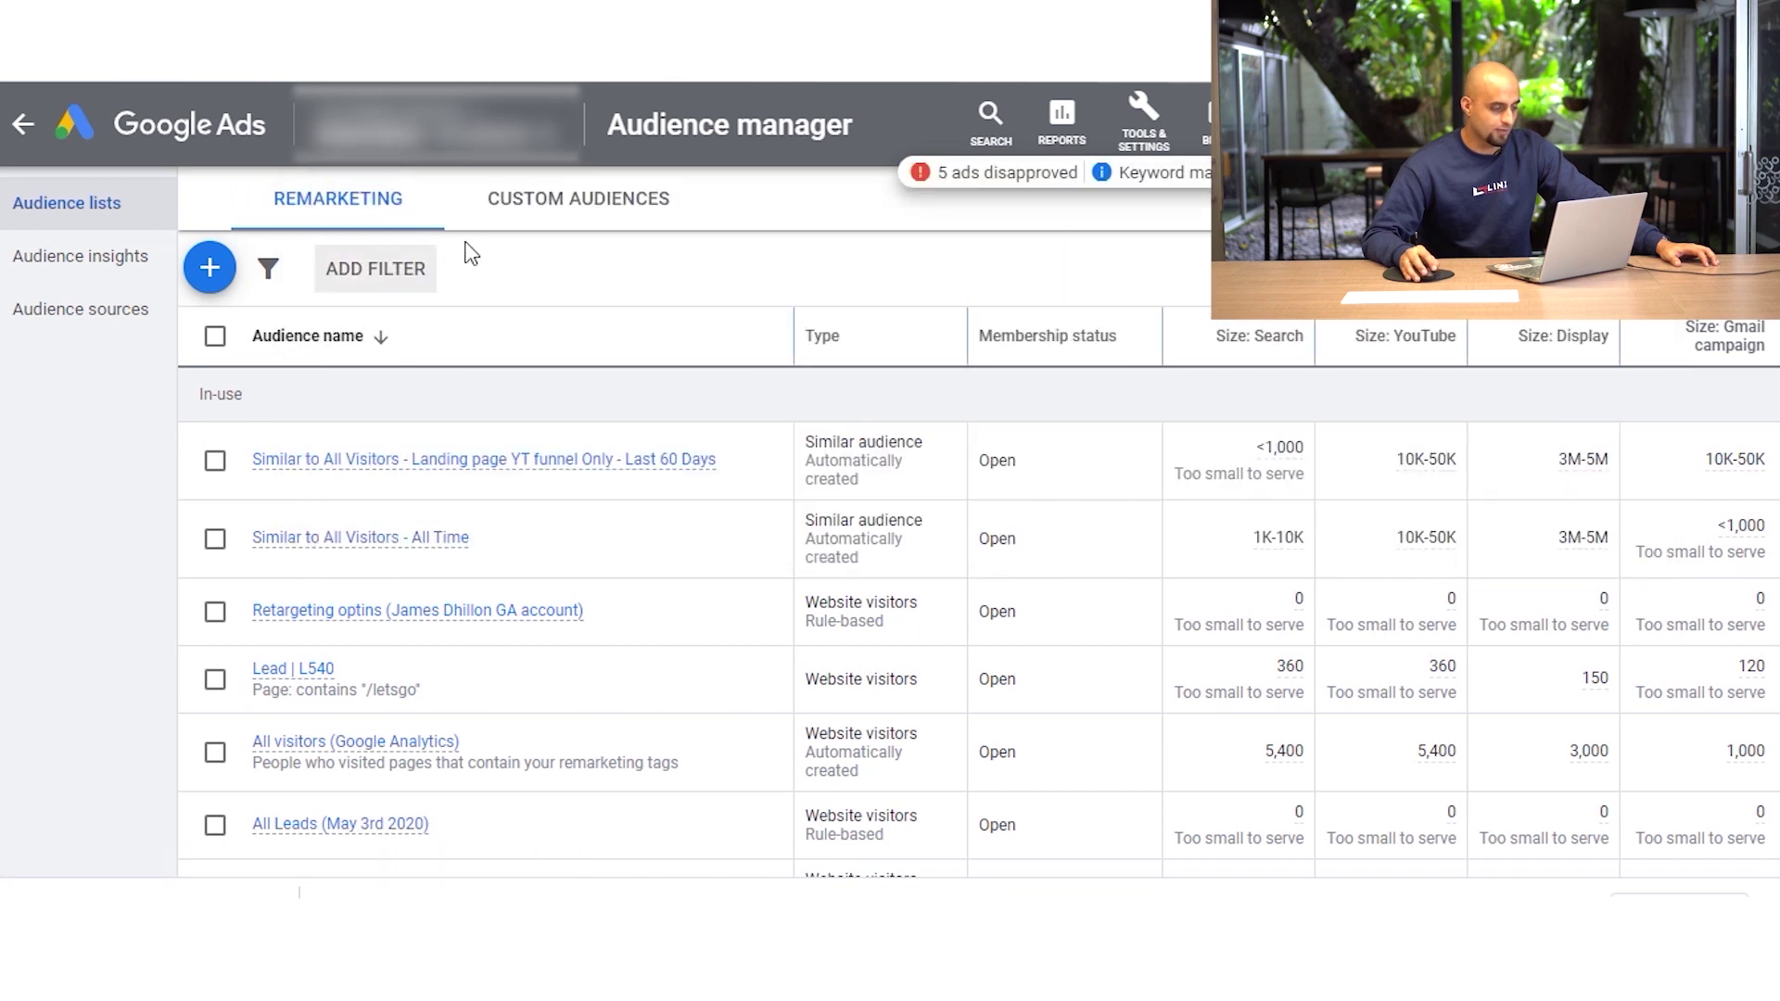
{"action": "left_click", "coordinate": [538, 209]}
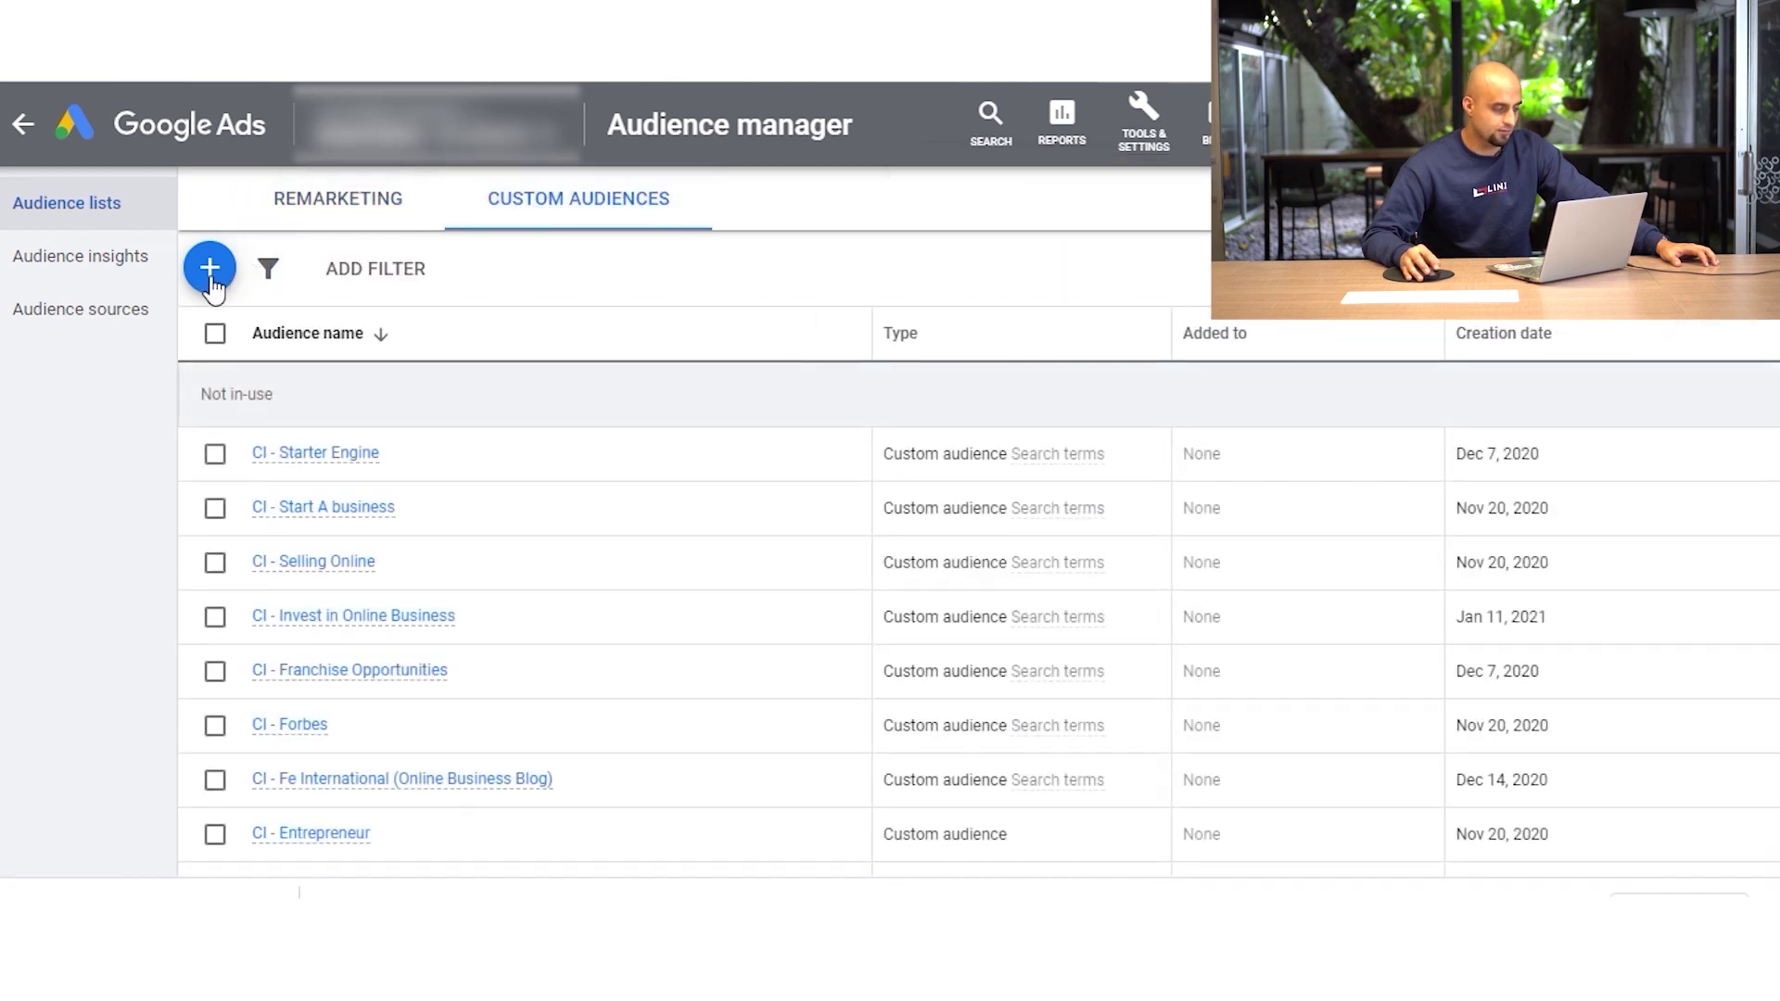
{"action": "left_click", "coordinate": [223, 289]}
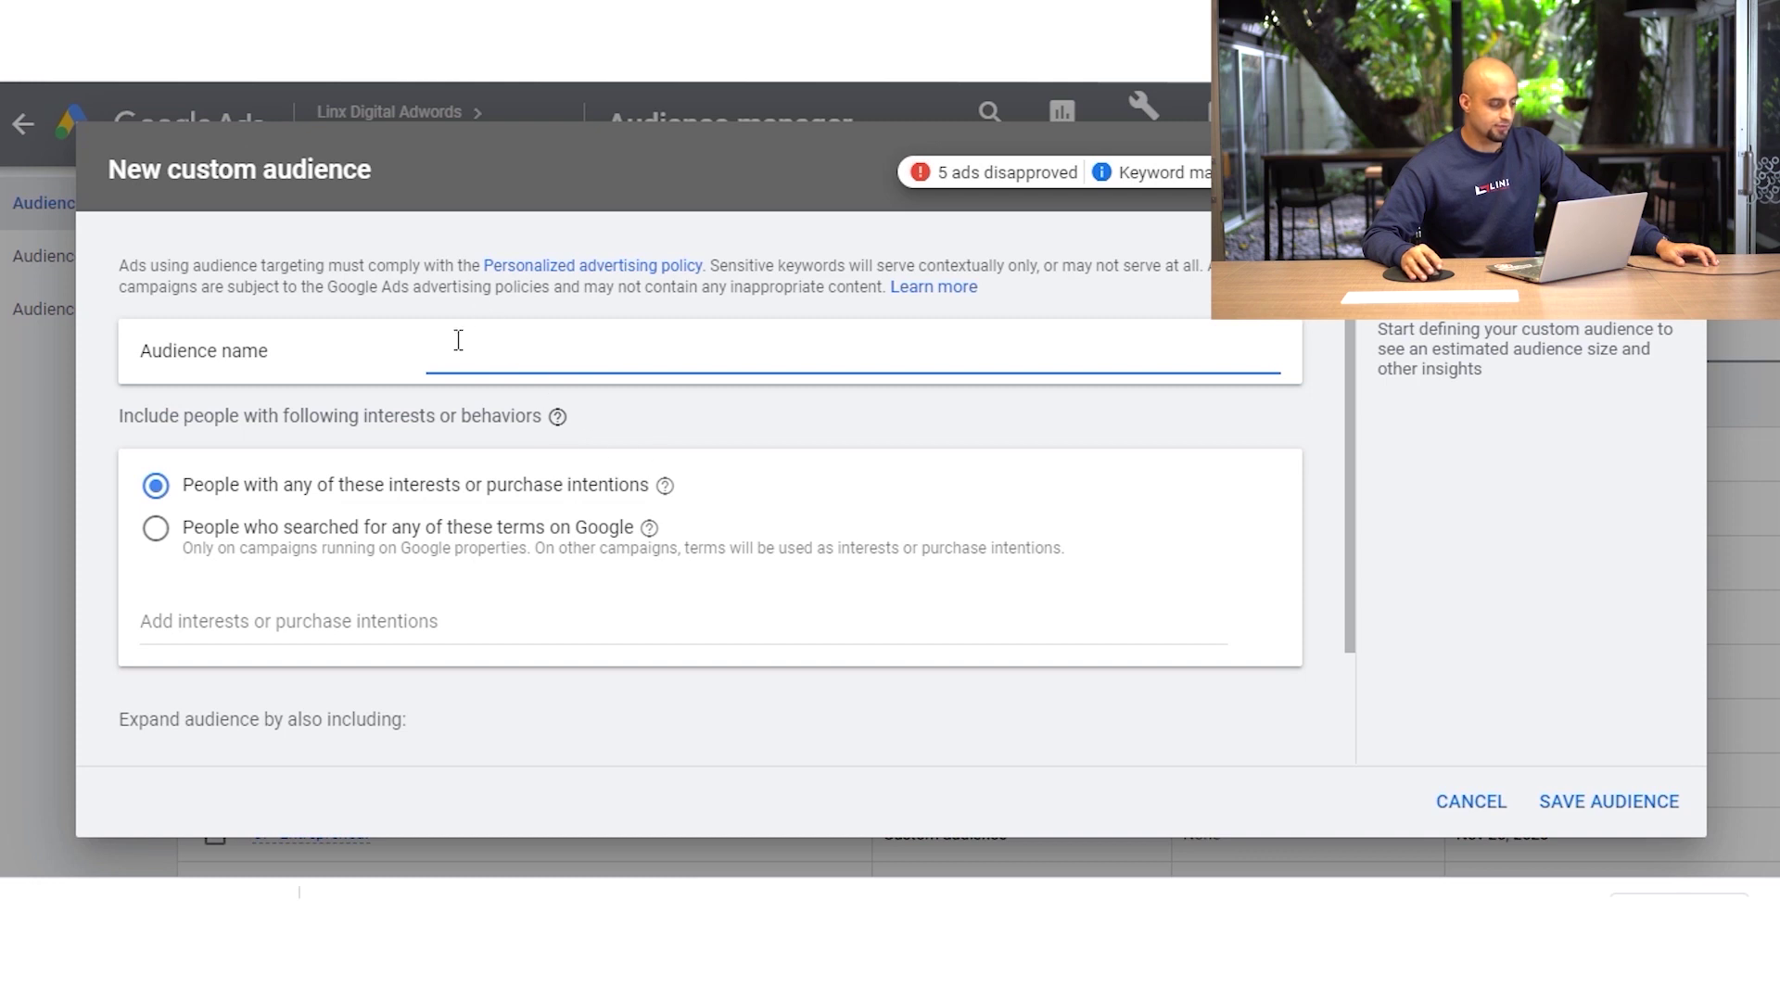
{"action": "left_click", "coordinate": [161, 536]}
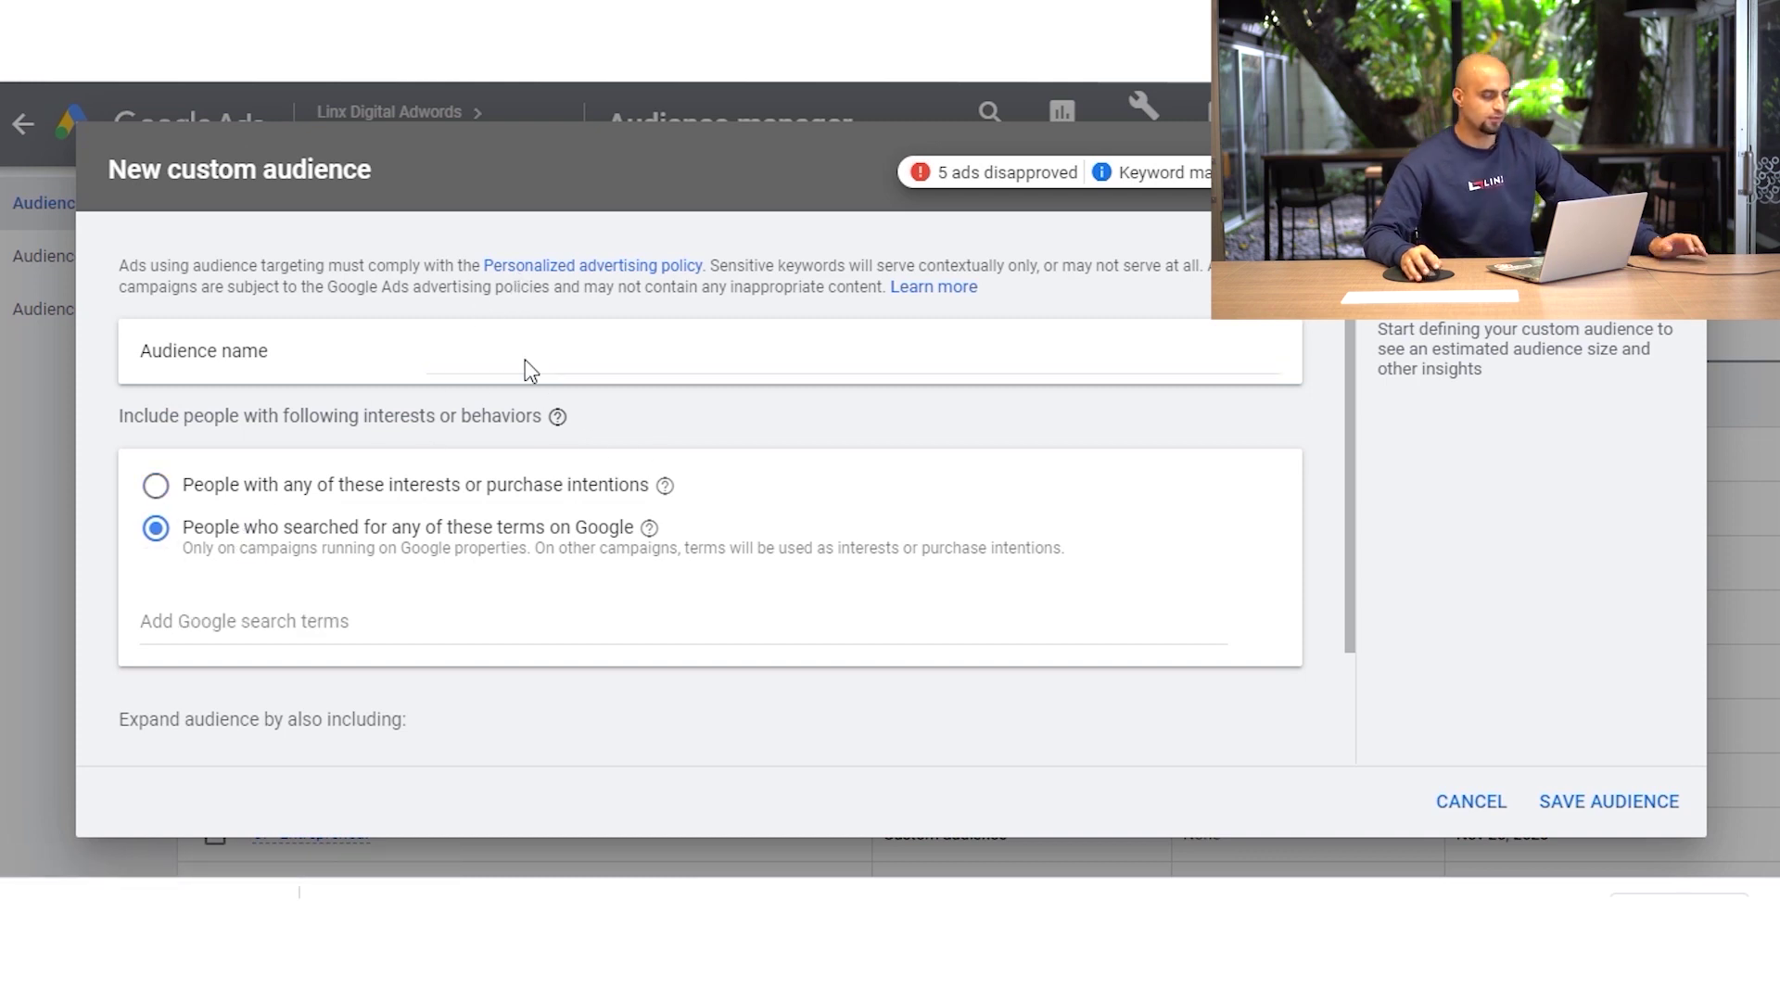
- Name the audience 'CI - Ecommerce' and paste the copied keyword list as Google search terms
{"action": "left_click", "coordinate": [498, 362]}
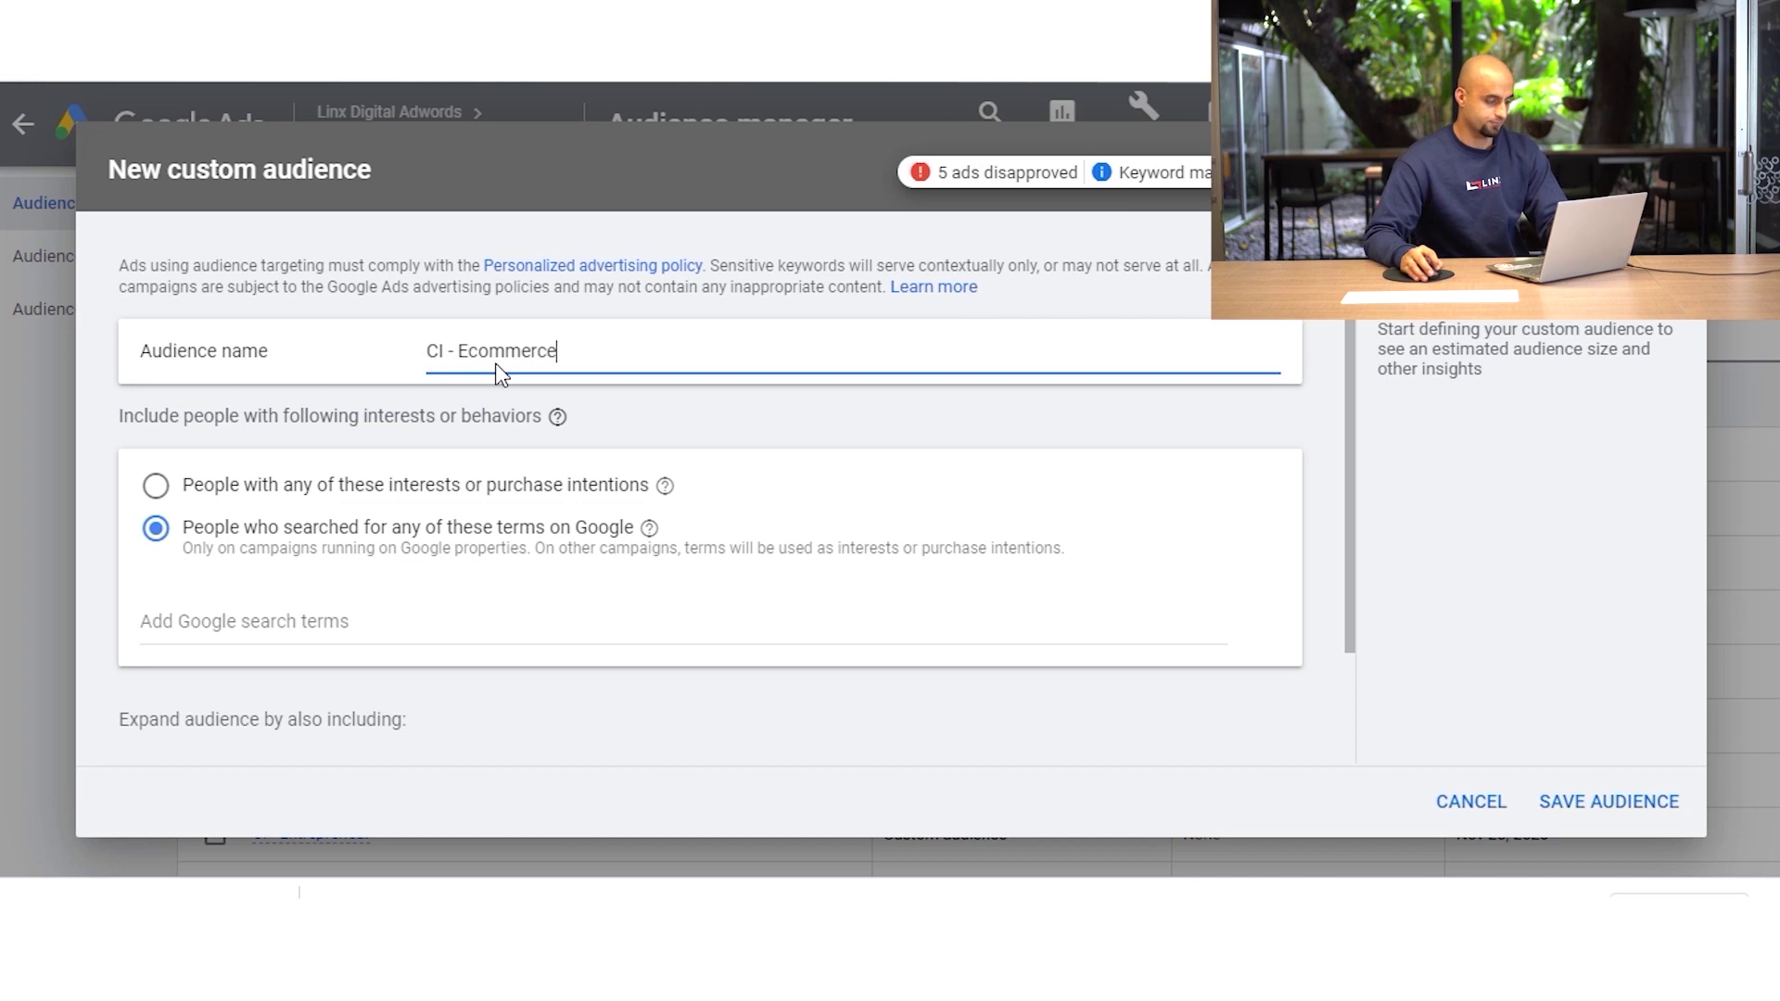
{"action": "left_click", "coordinate": [247, 628]}
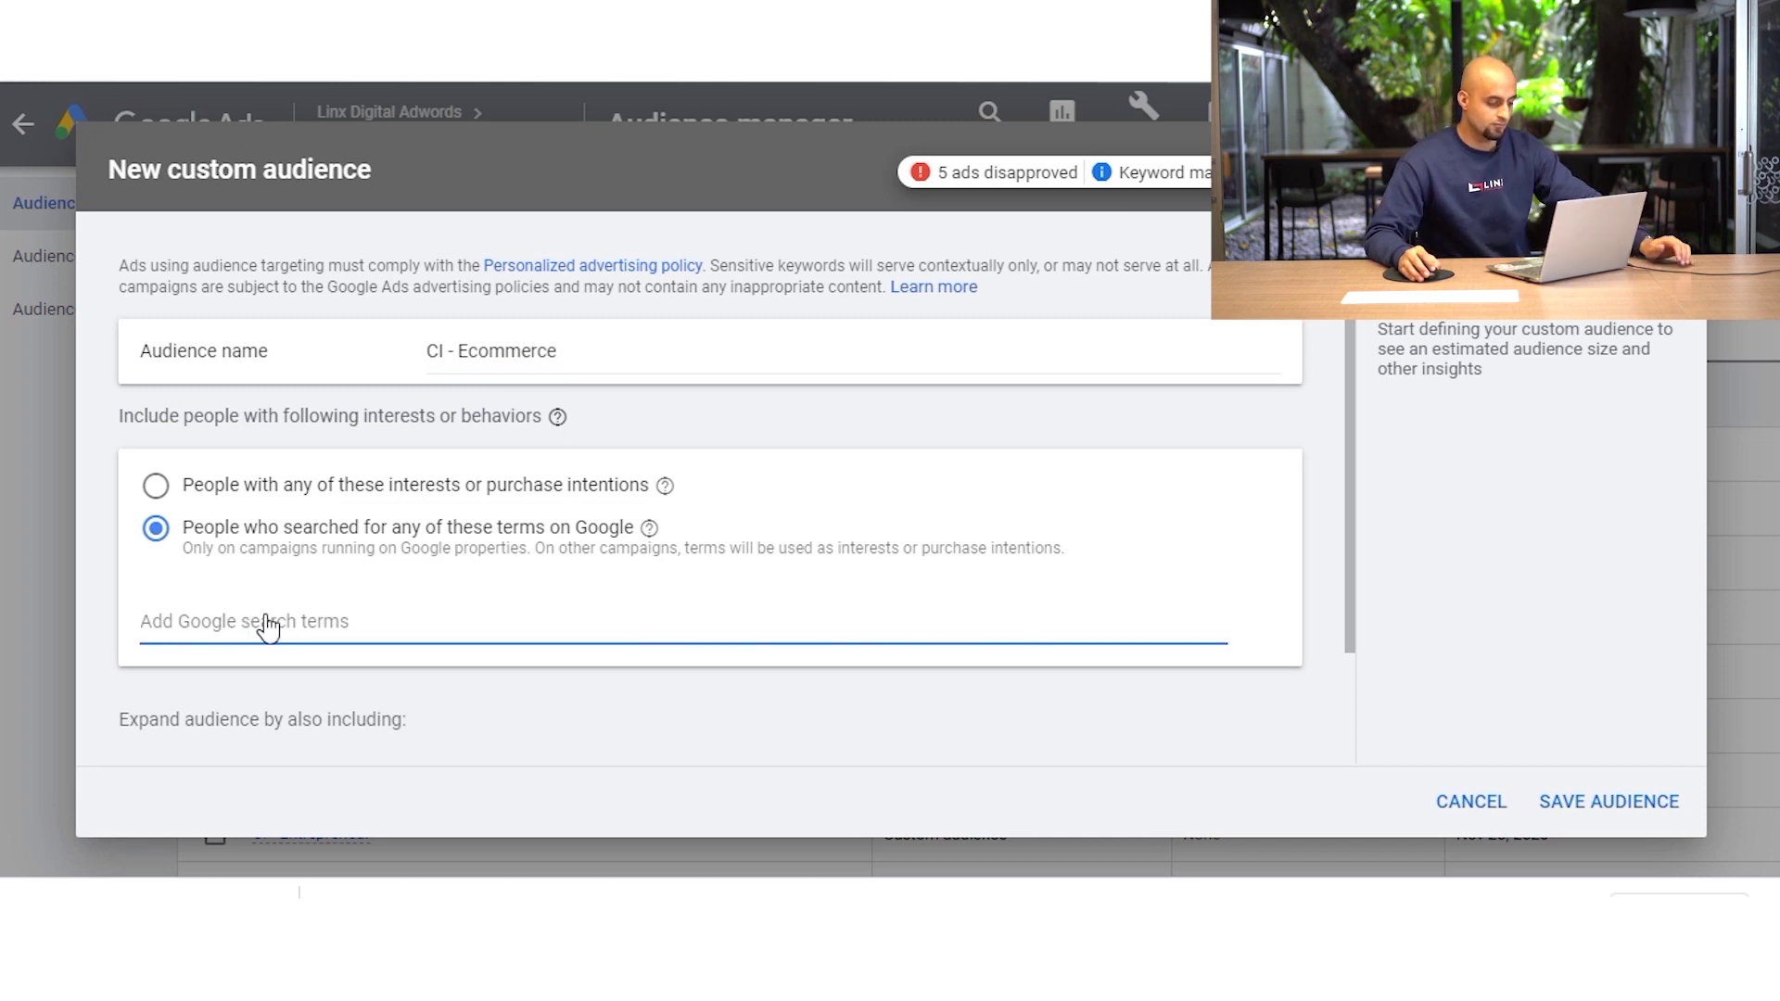
{"action": "type", "text": "ecommerce e commerce woocommerce ecommerce website shopify partners shopify pricing shopify customer service e commerce business shopify plans ecommerce platforms shopify store dropshipping shopify shopify developers shopify payment api shopify lemonstand help shopify shopify logn shopify s website shopify"}
{"action": "scroll", "coordinate": [748, 538], "scroll_direction": "up", "scroll_amount": 2}
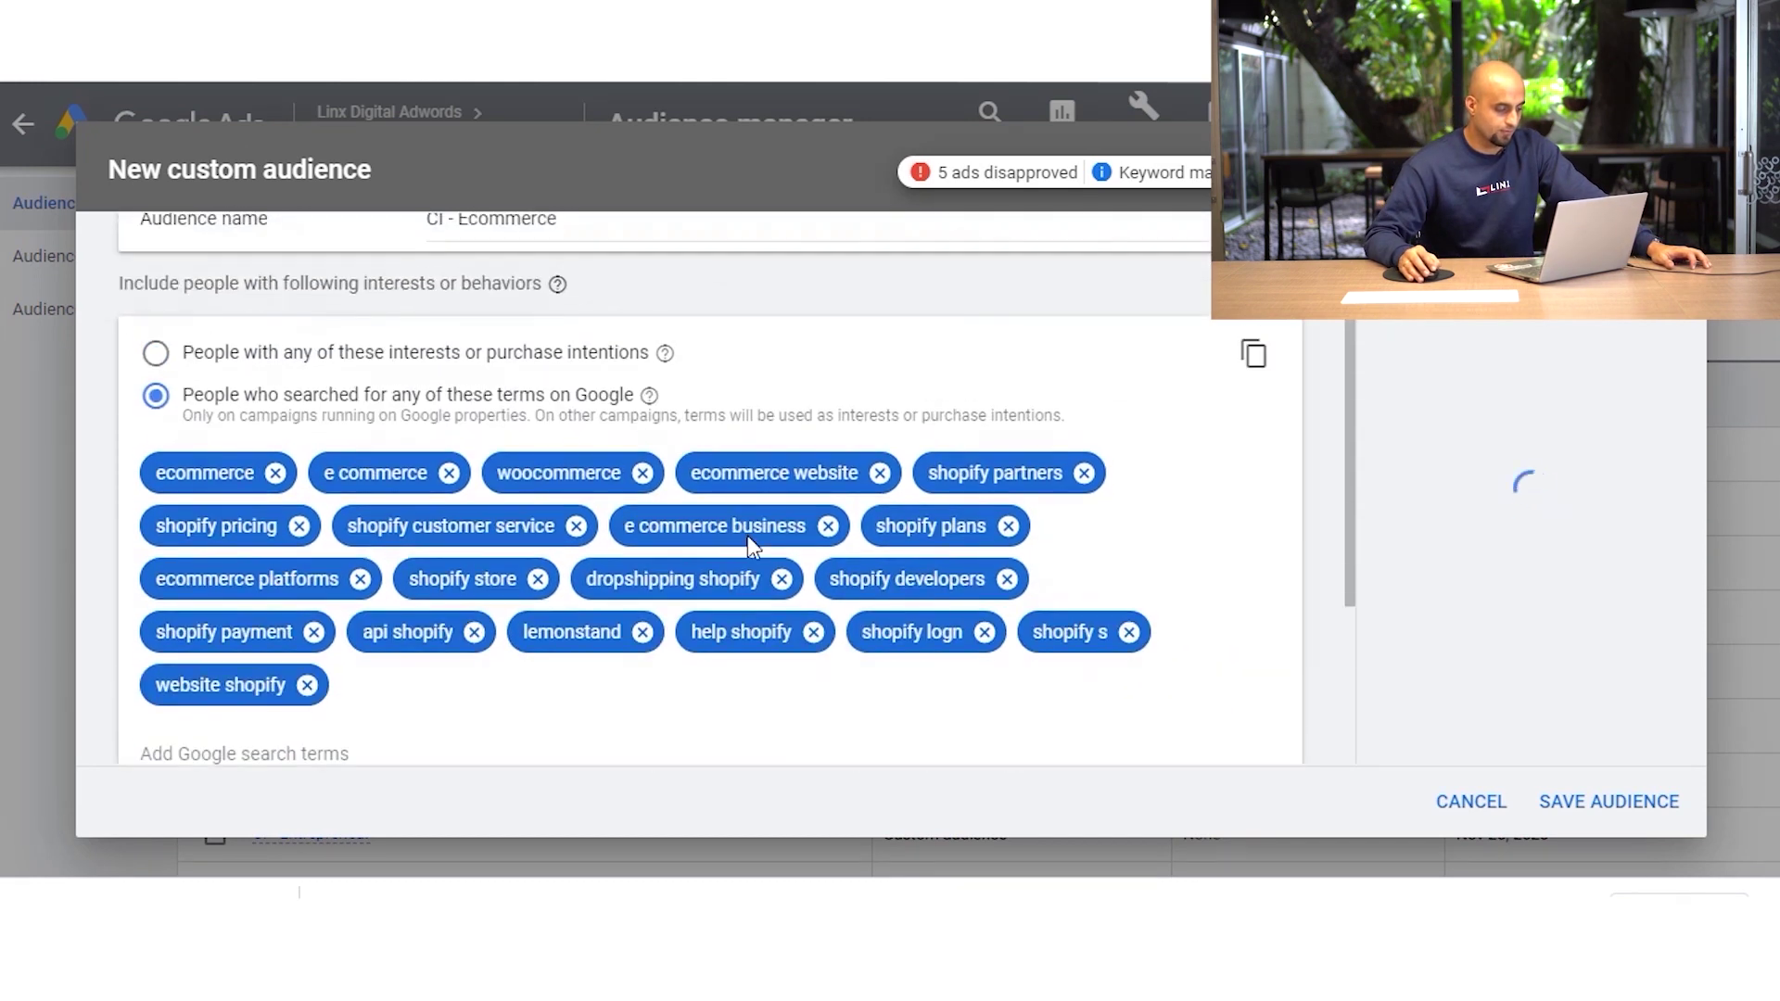
{"action": "scroll", "coordinate": [577, 577], "scroll_direction": "down", "scroll_amount": 2}
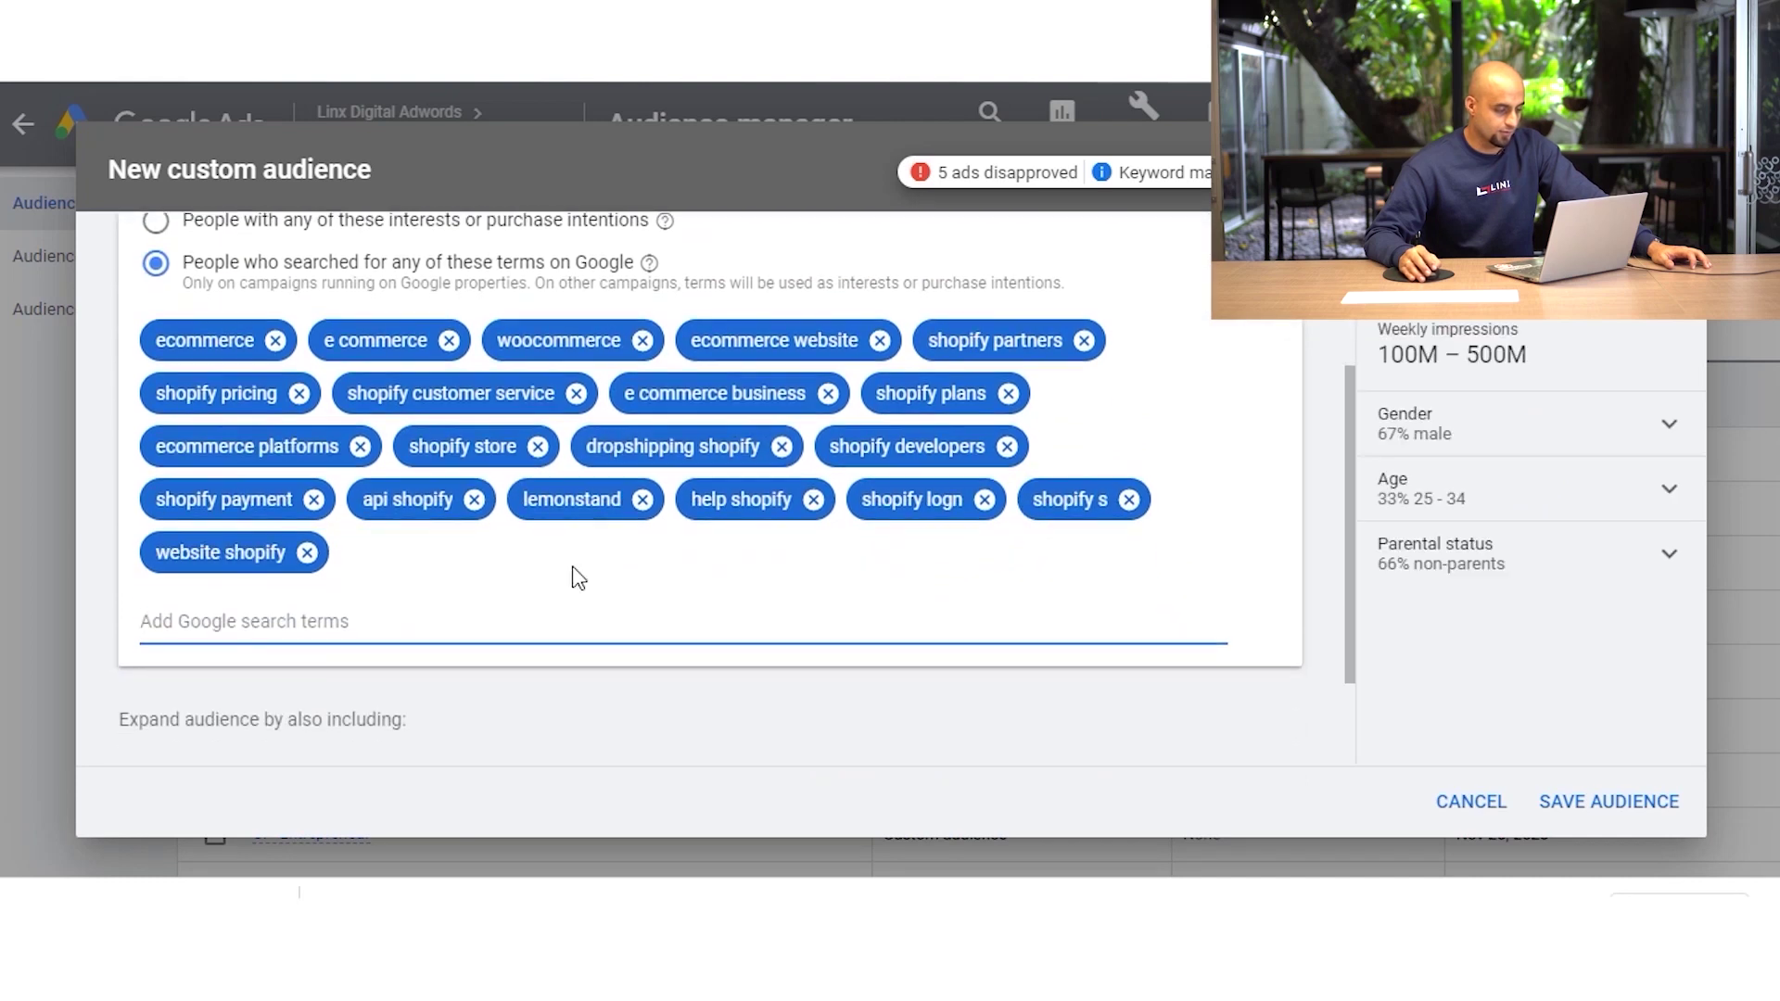
{"action": "scroll", "coordinate": [577, 577], "scroll_direction": "up", "scroll_amount": 2}
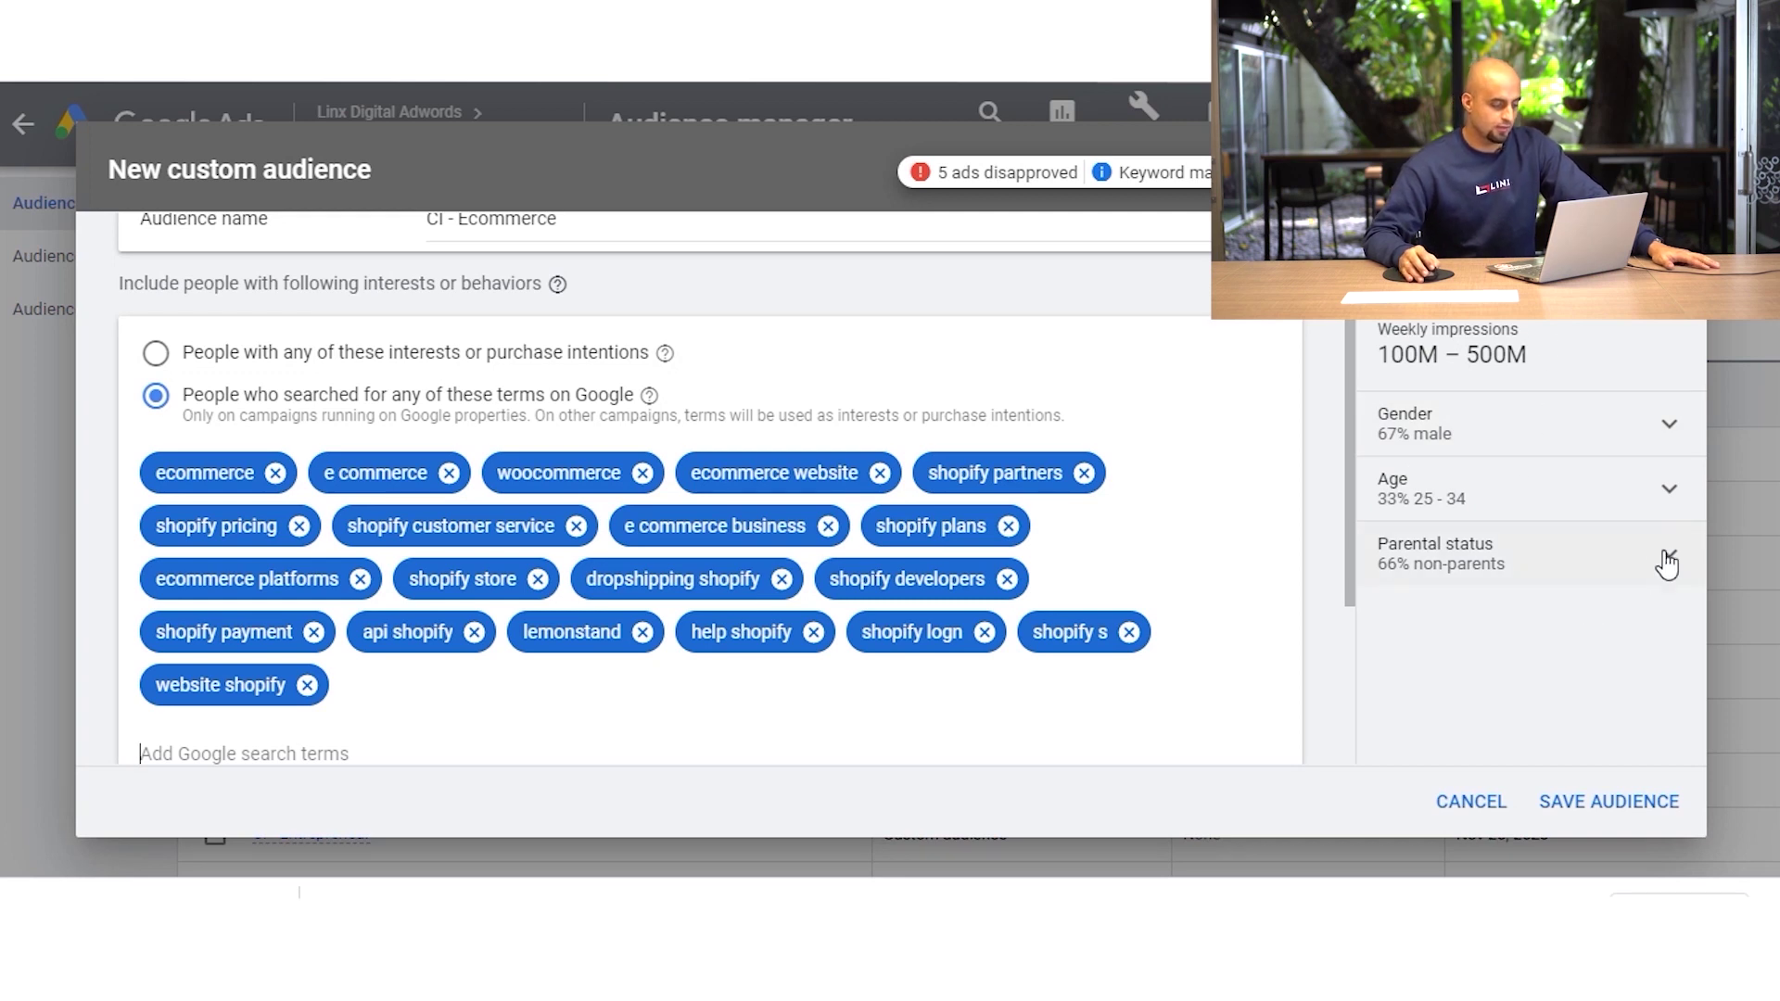
{"action": "scroll", "coordinate": [927, 417], "scroll_direction": "down", "scroll_amount": 2}
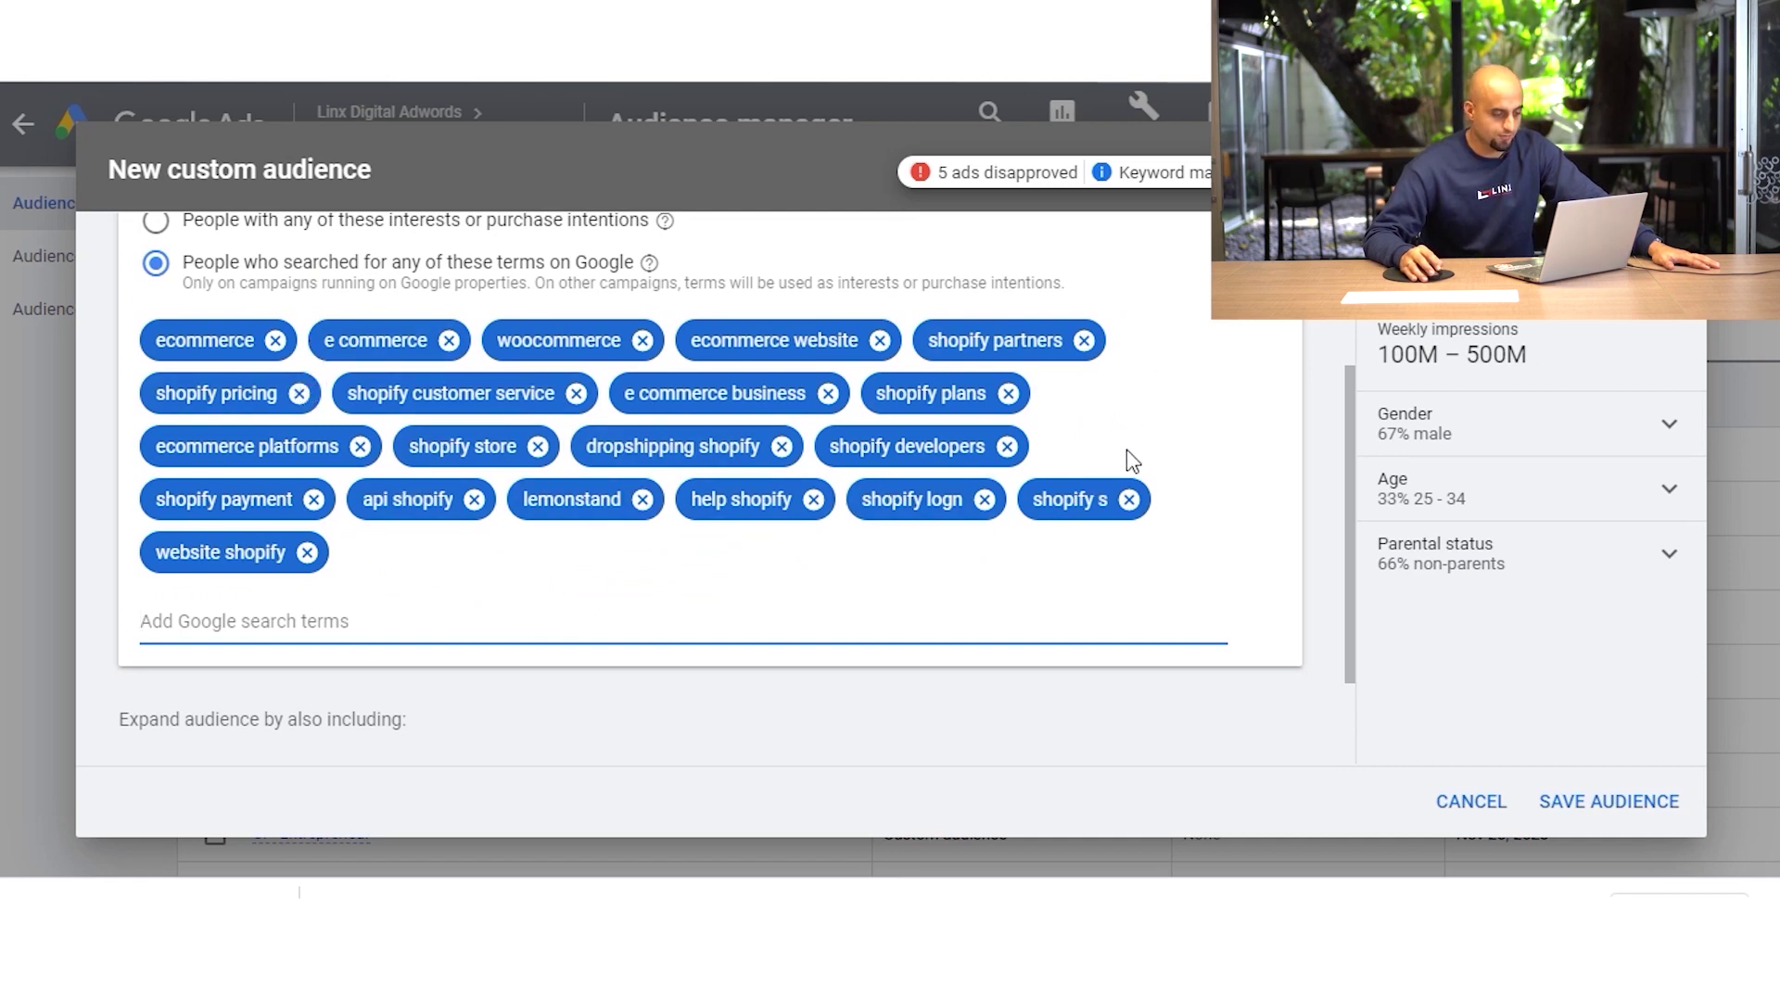
- Remove the 'shopify s' and 'api shopify' terms, leaving 18 search terms
{"action": "left_click", "coordinate": [1129, 501]}
{"action": "left_click", "coordinate": [476, 500]}
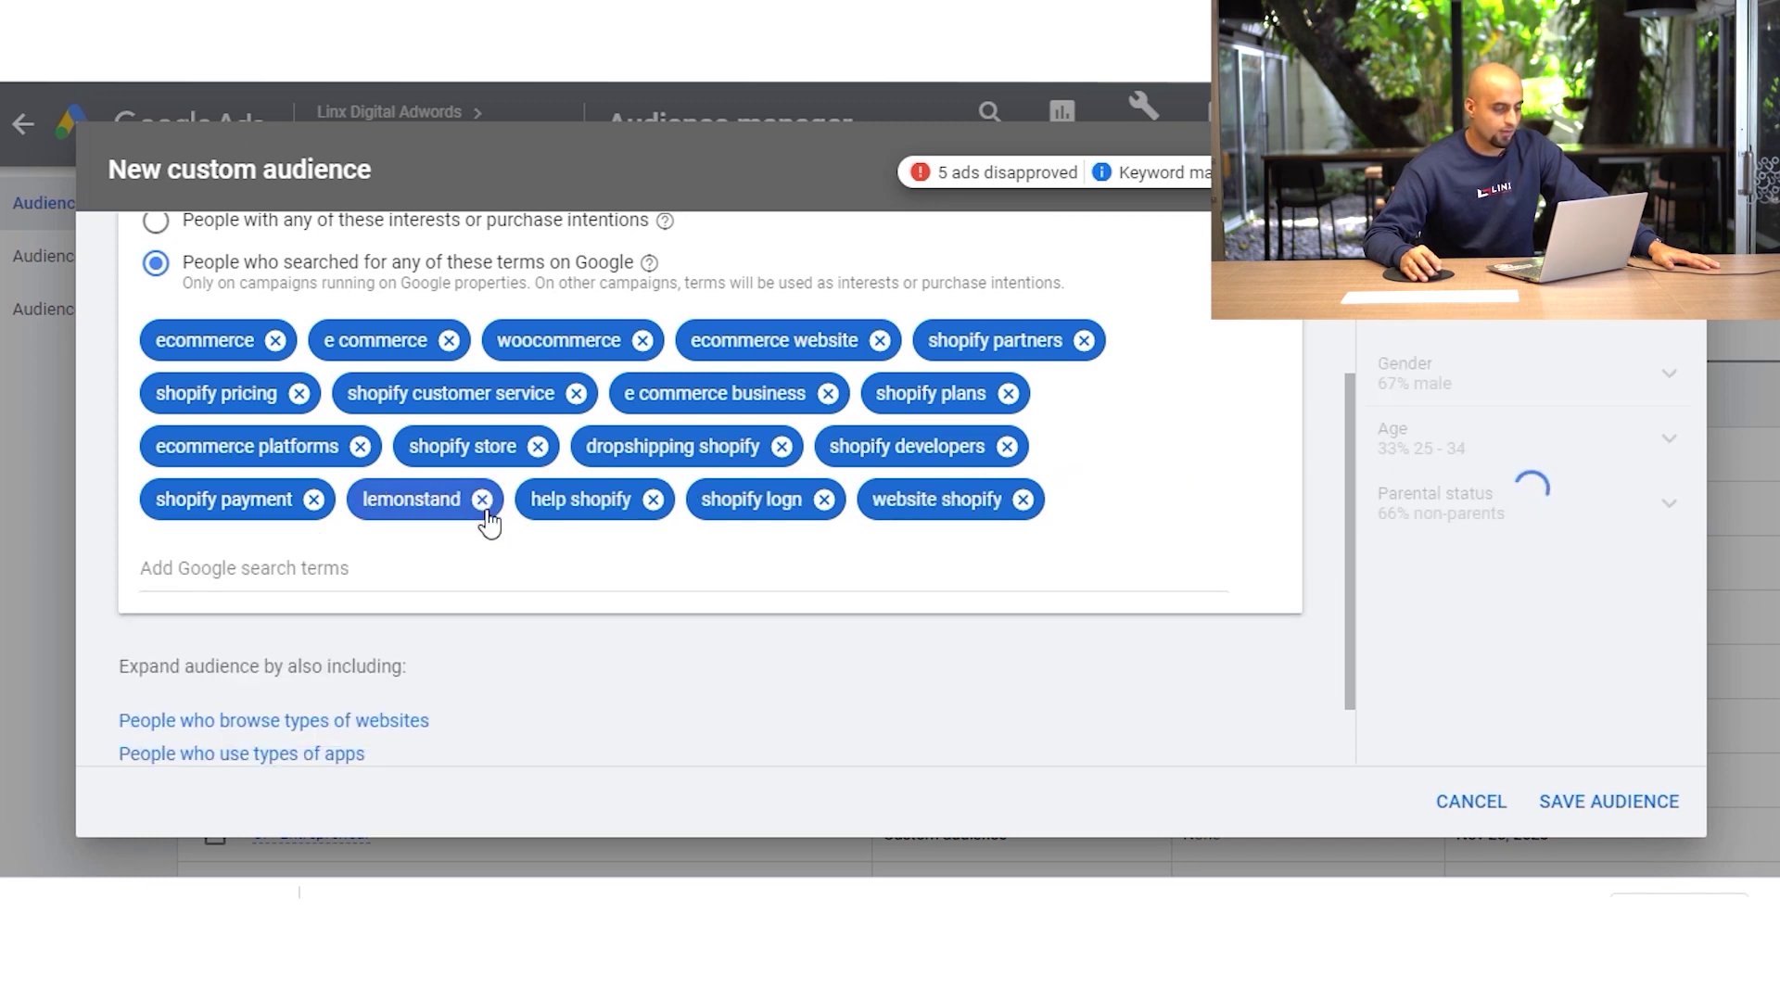
{"action": "scroll", "coordinate": [969, 470], "scroll_direction": "up", "scroll_amount": 2}
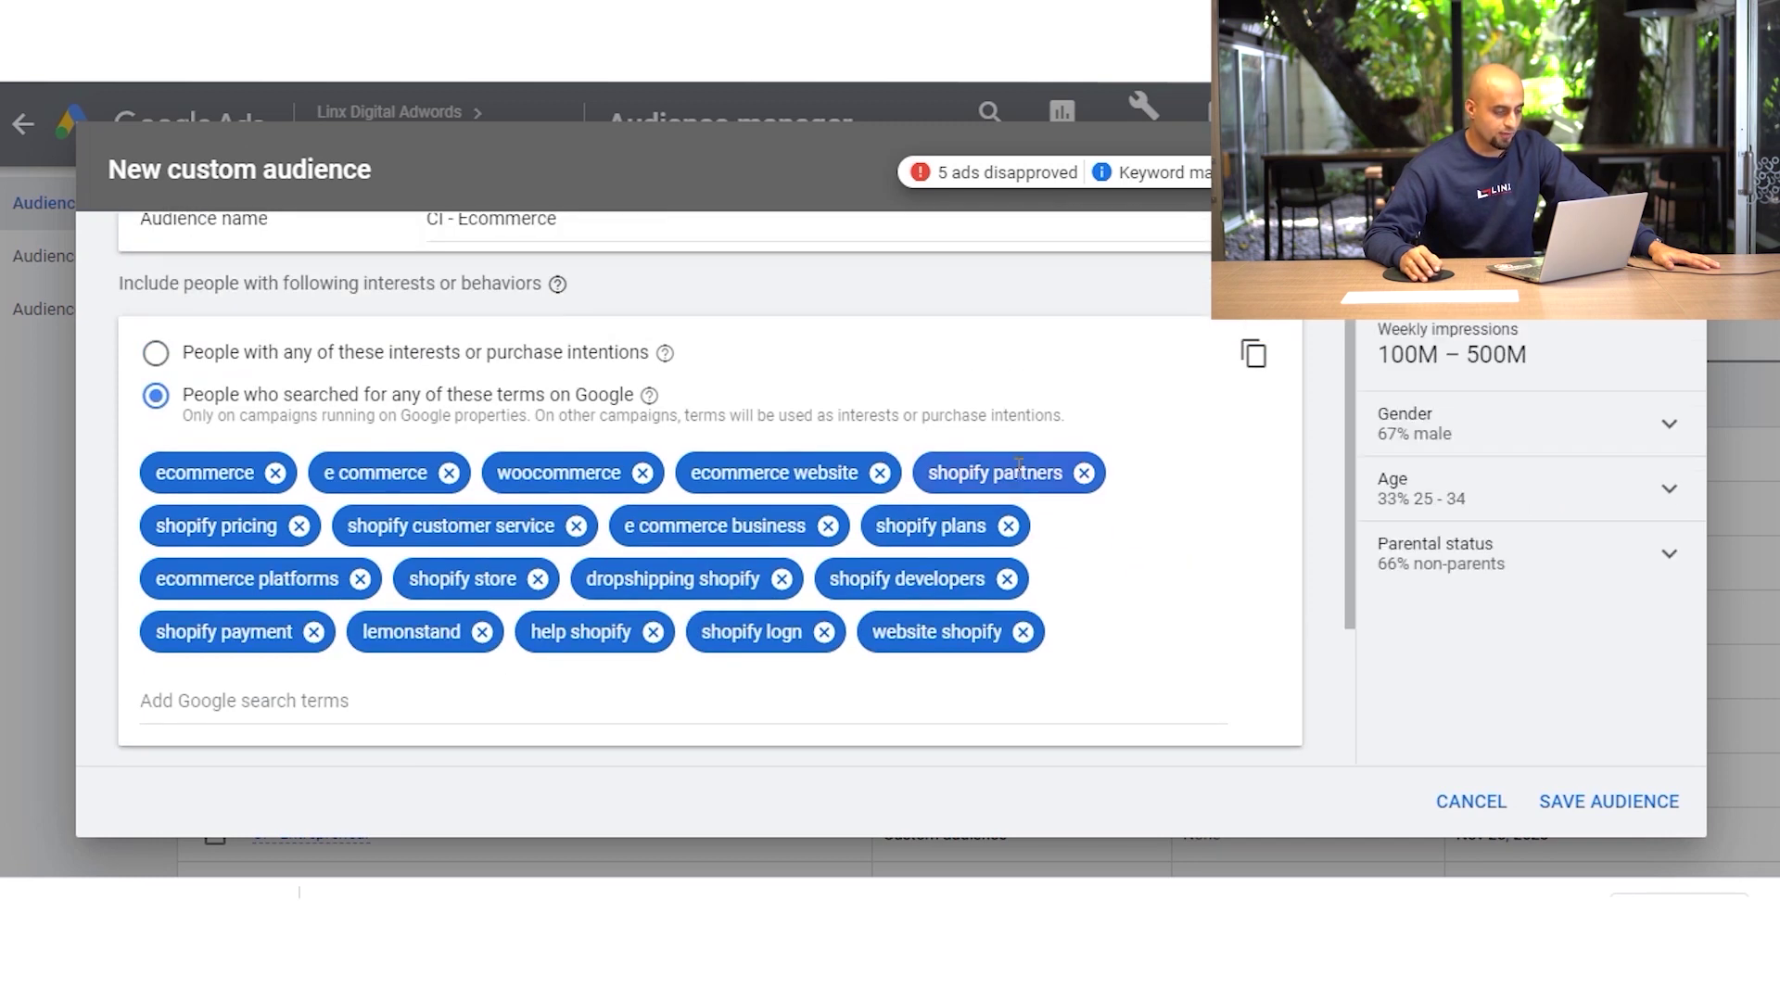
{"action": "scroll", "coordinate": [794, 418], "scroll_direction": "up", "scroll_amount": 2}
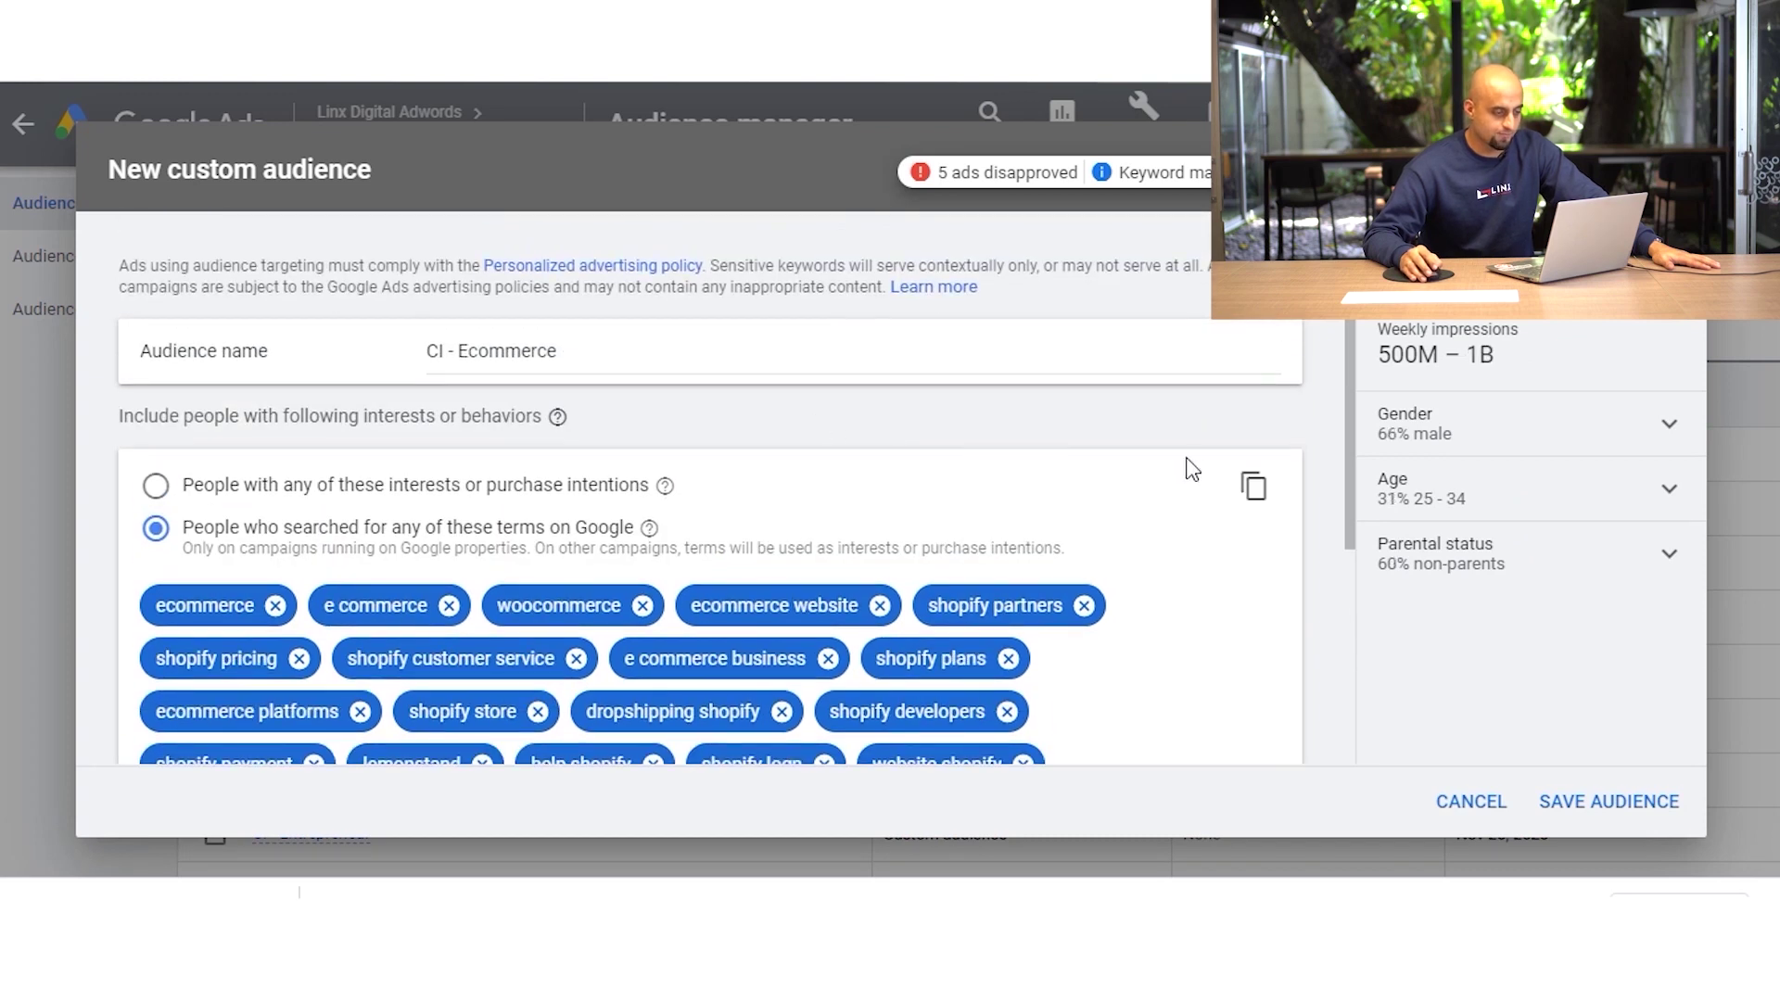
{"action": "scroll", "coordinate": [1099, 454], "scroll_direction": "down", "scroll_amount": 2}
{"action": "scroll", "coordinate": [1140, 473], "scroll_direction": "up", "scroll_amount": 2}
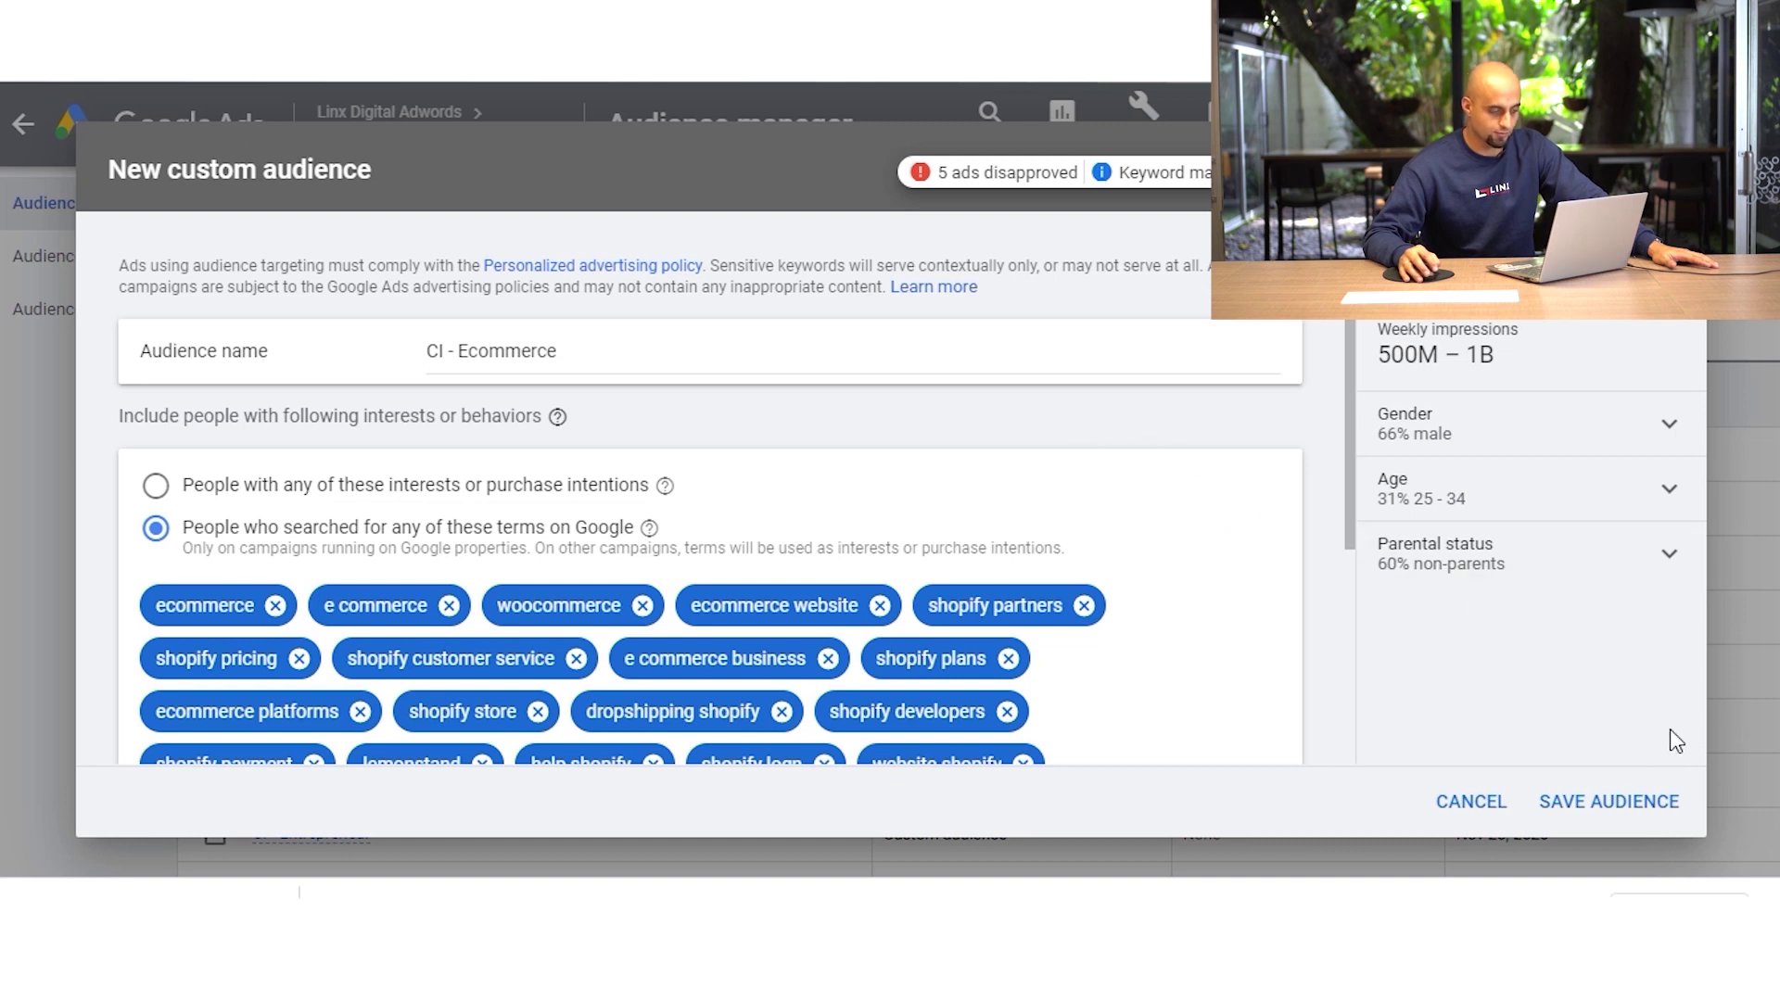
- Save the CI - Ecommerce audience, check it in the Custom audiences list, and close the keyword plan
{"action": "left_click", "coordinate": [1582, 805]}
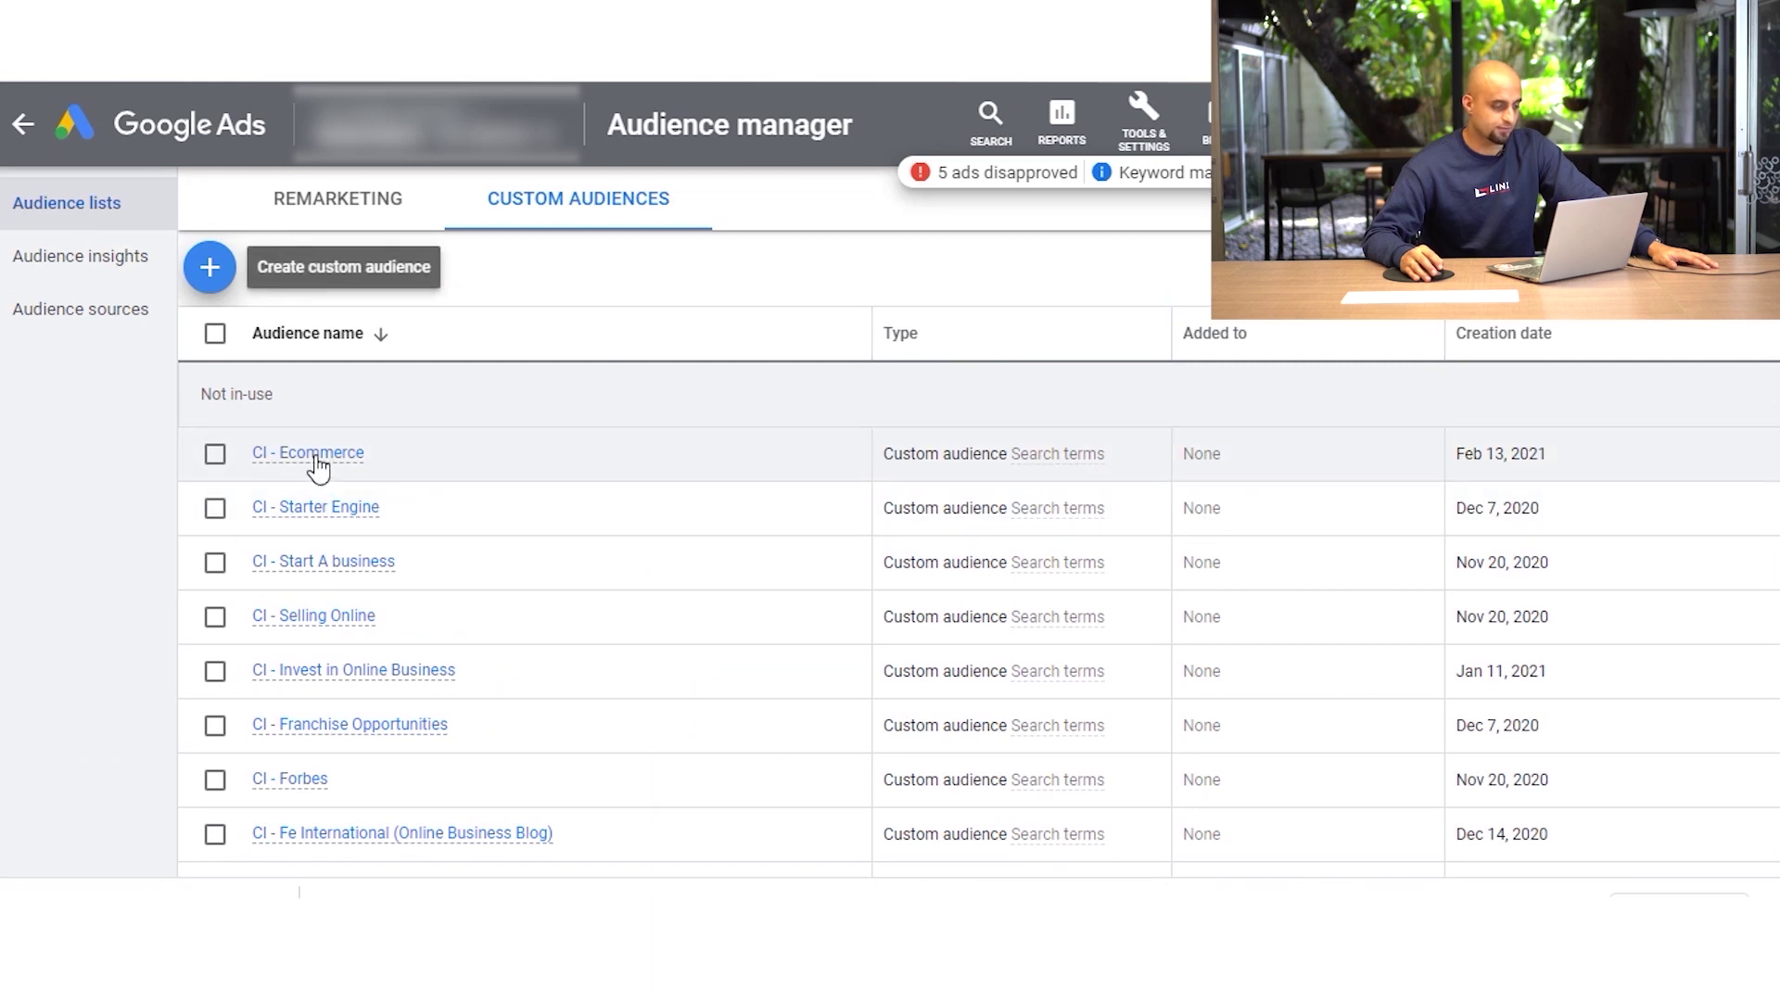
{"action": "left_click", "coordinate": [318, 465]}
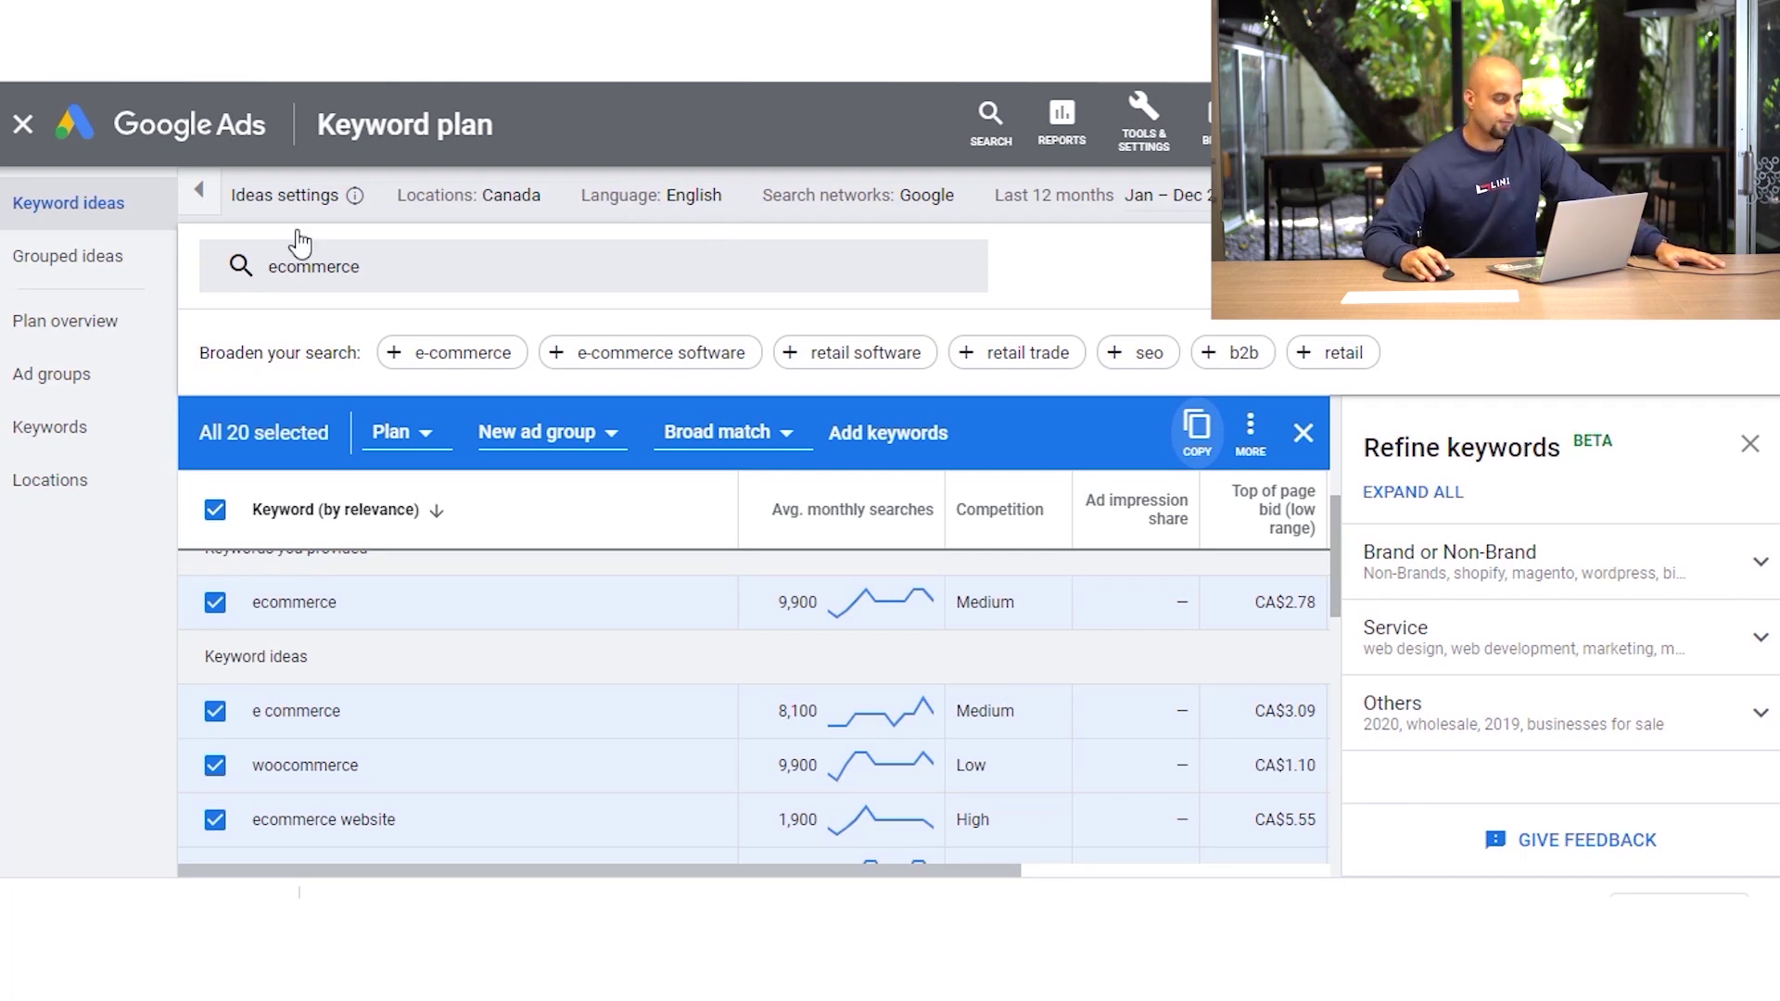
{"action": "left_click", "coordinate": [41, 132]}
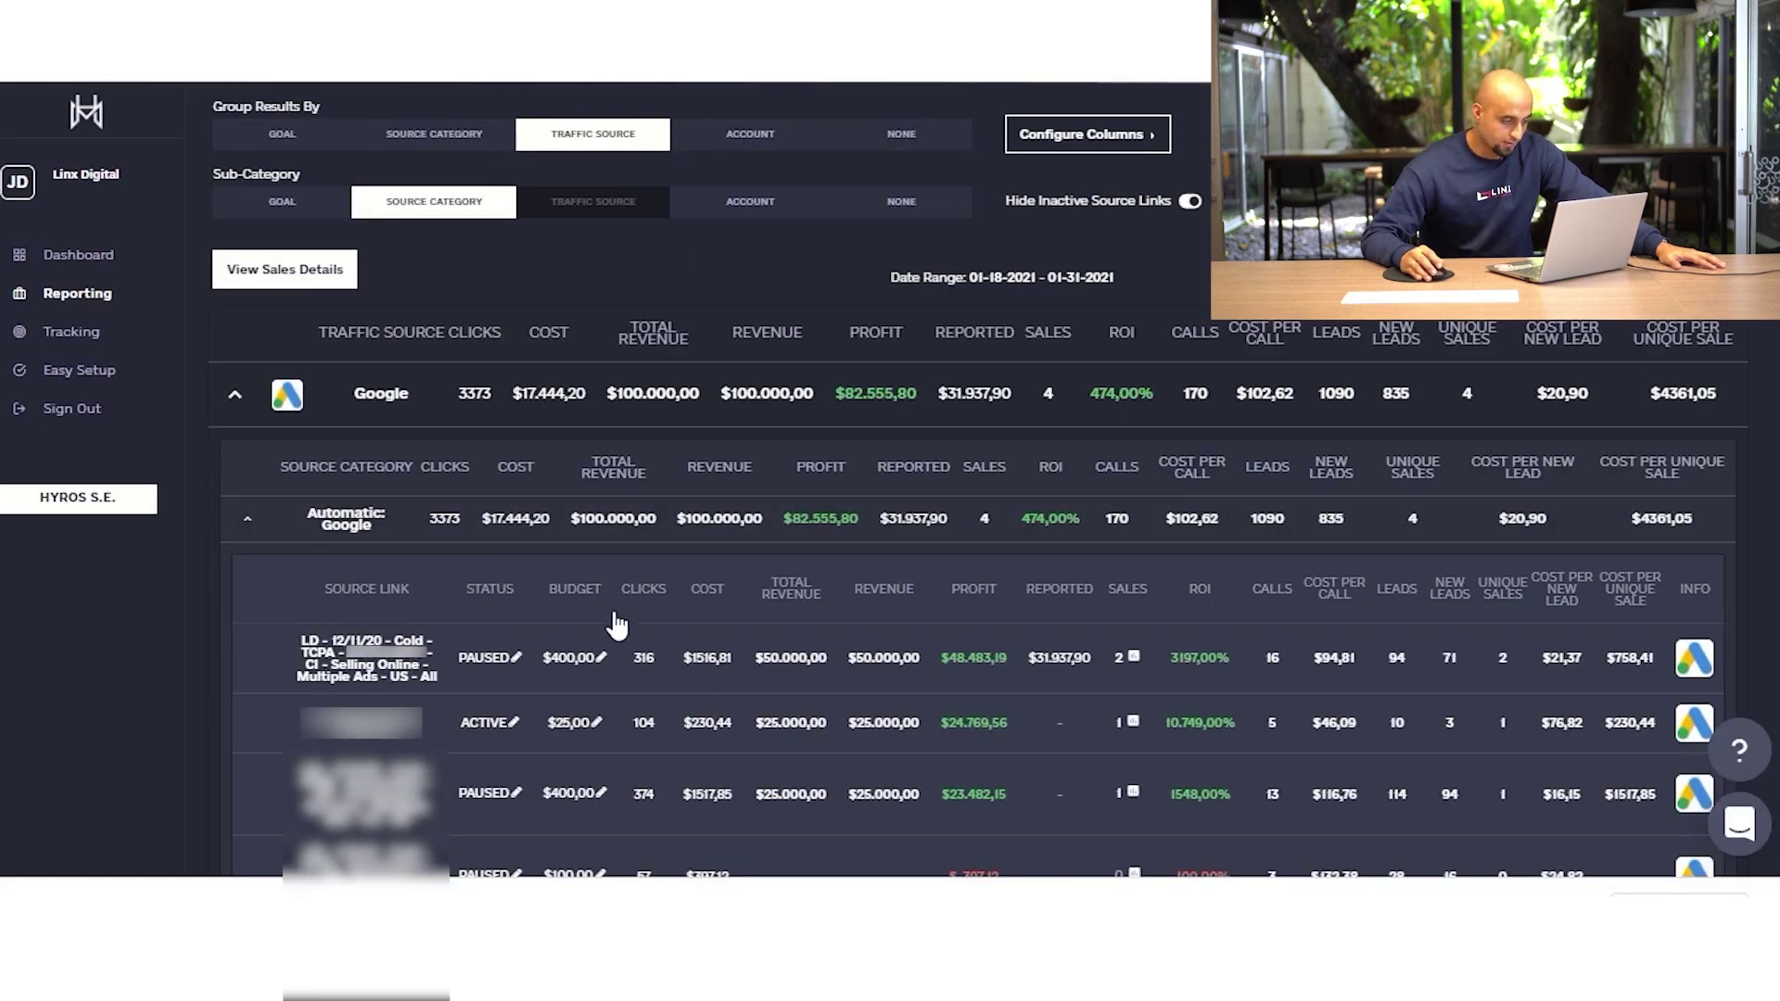
{"action": "scroll", "coordinate": [408, 718], "scroll_direction": "down", "scroll_amount": 3}
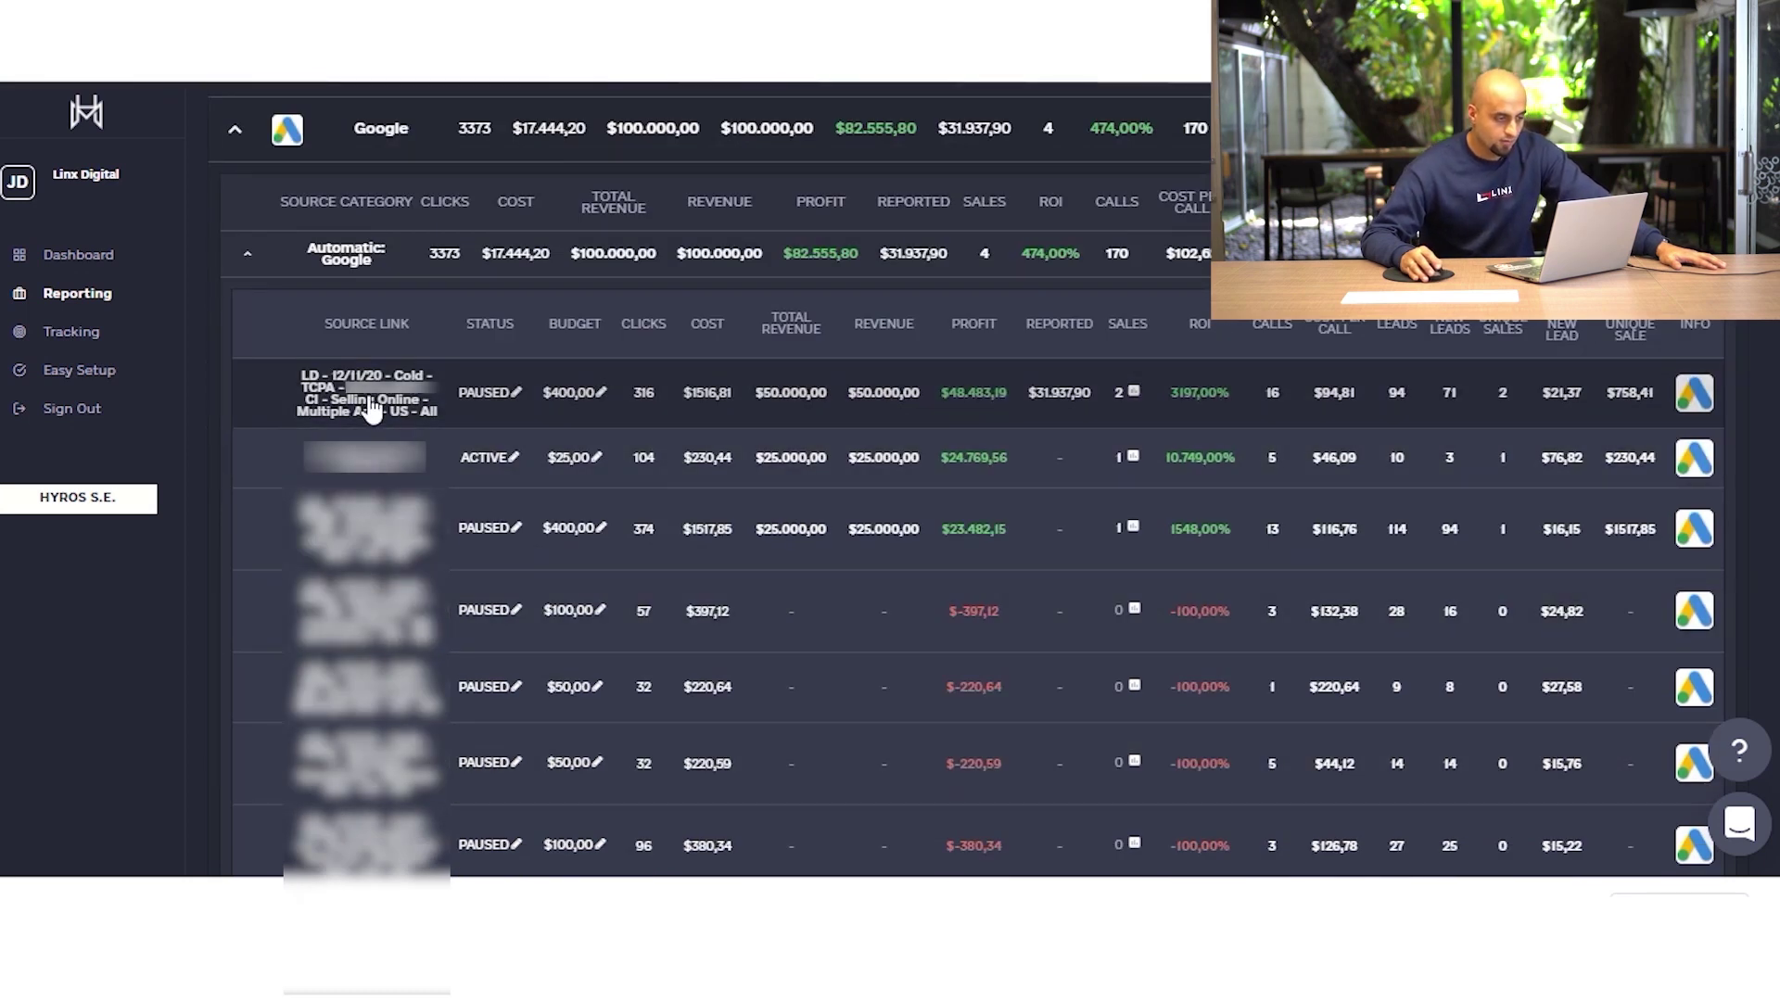
{"action": "scroll", "coordinate": [854, 366], "scroll_direction": "up", "scroll_amount": 2}
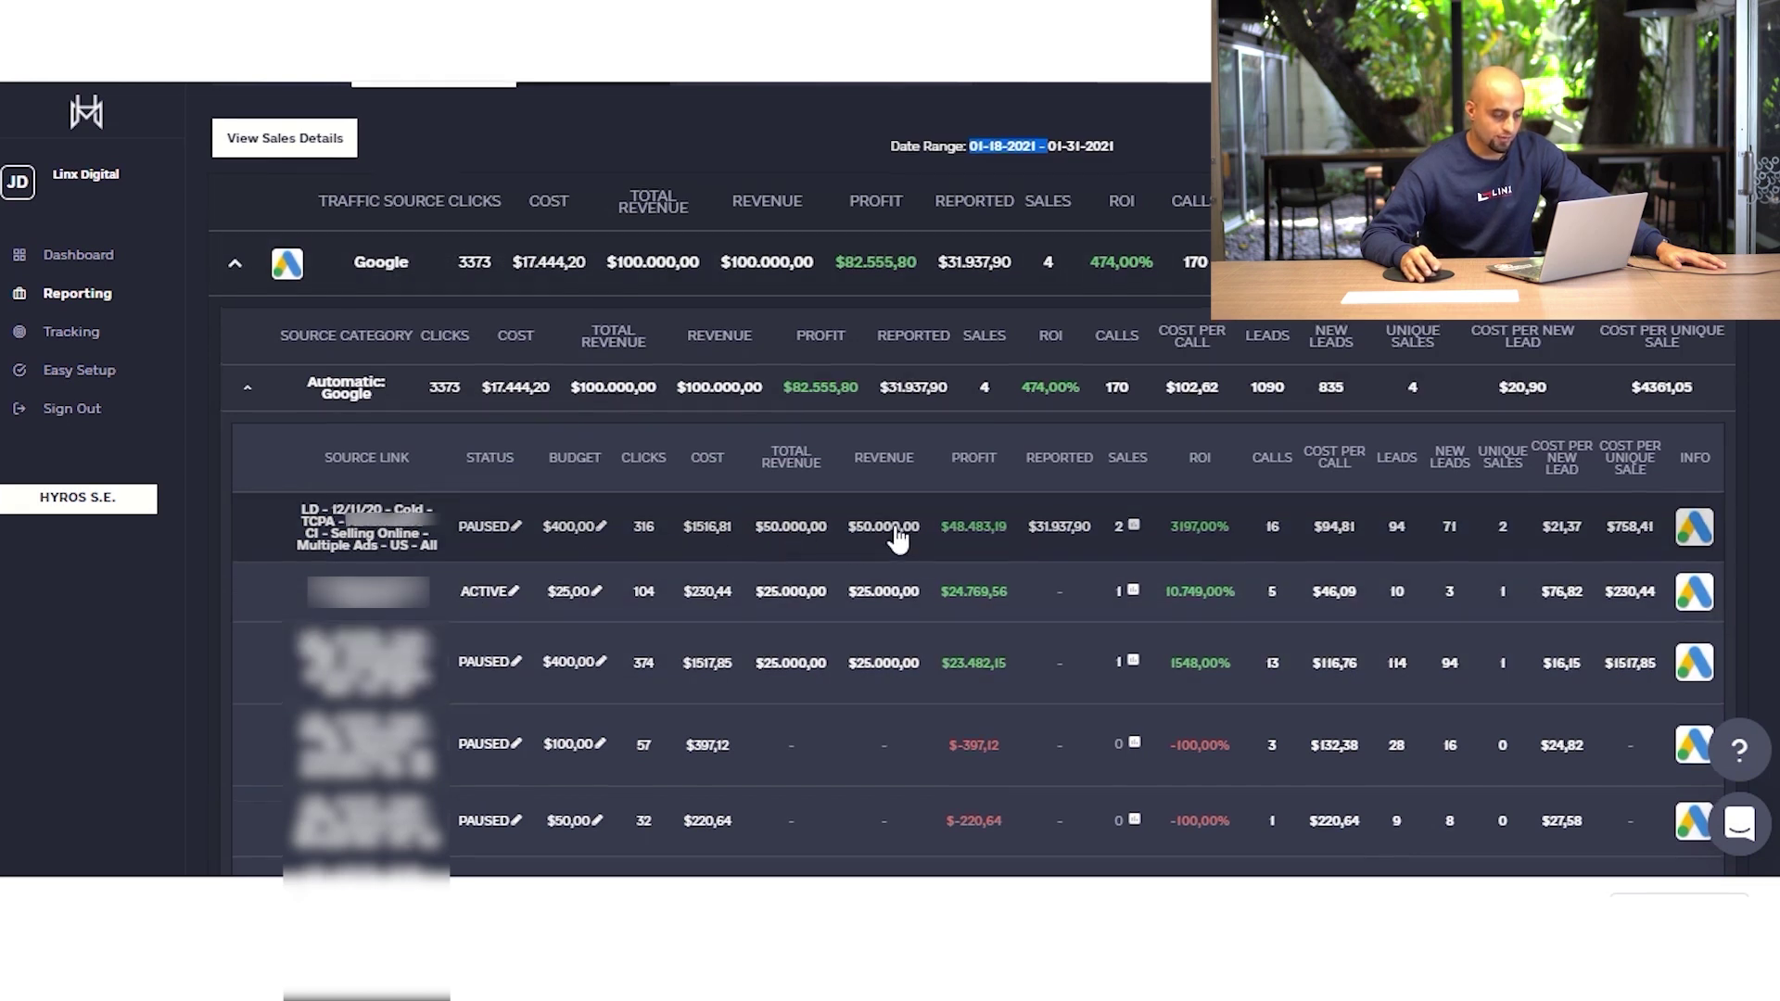
{"action": "scroll", "coordinate": [897, 541], "scroll_direction": "up", "scroll_amount": 1}
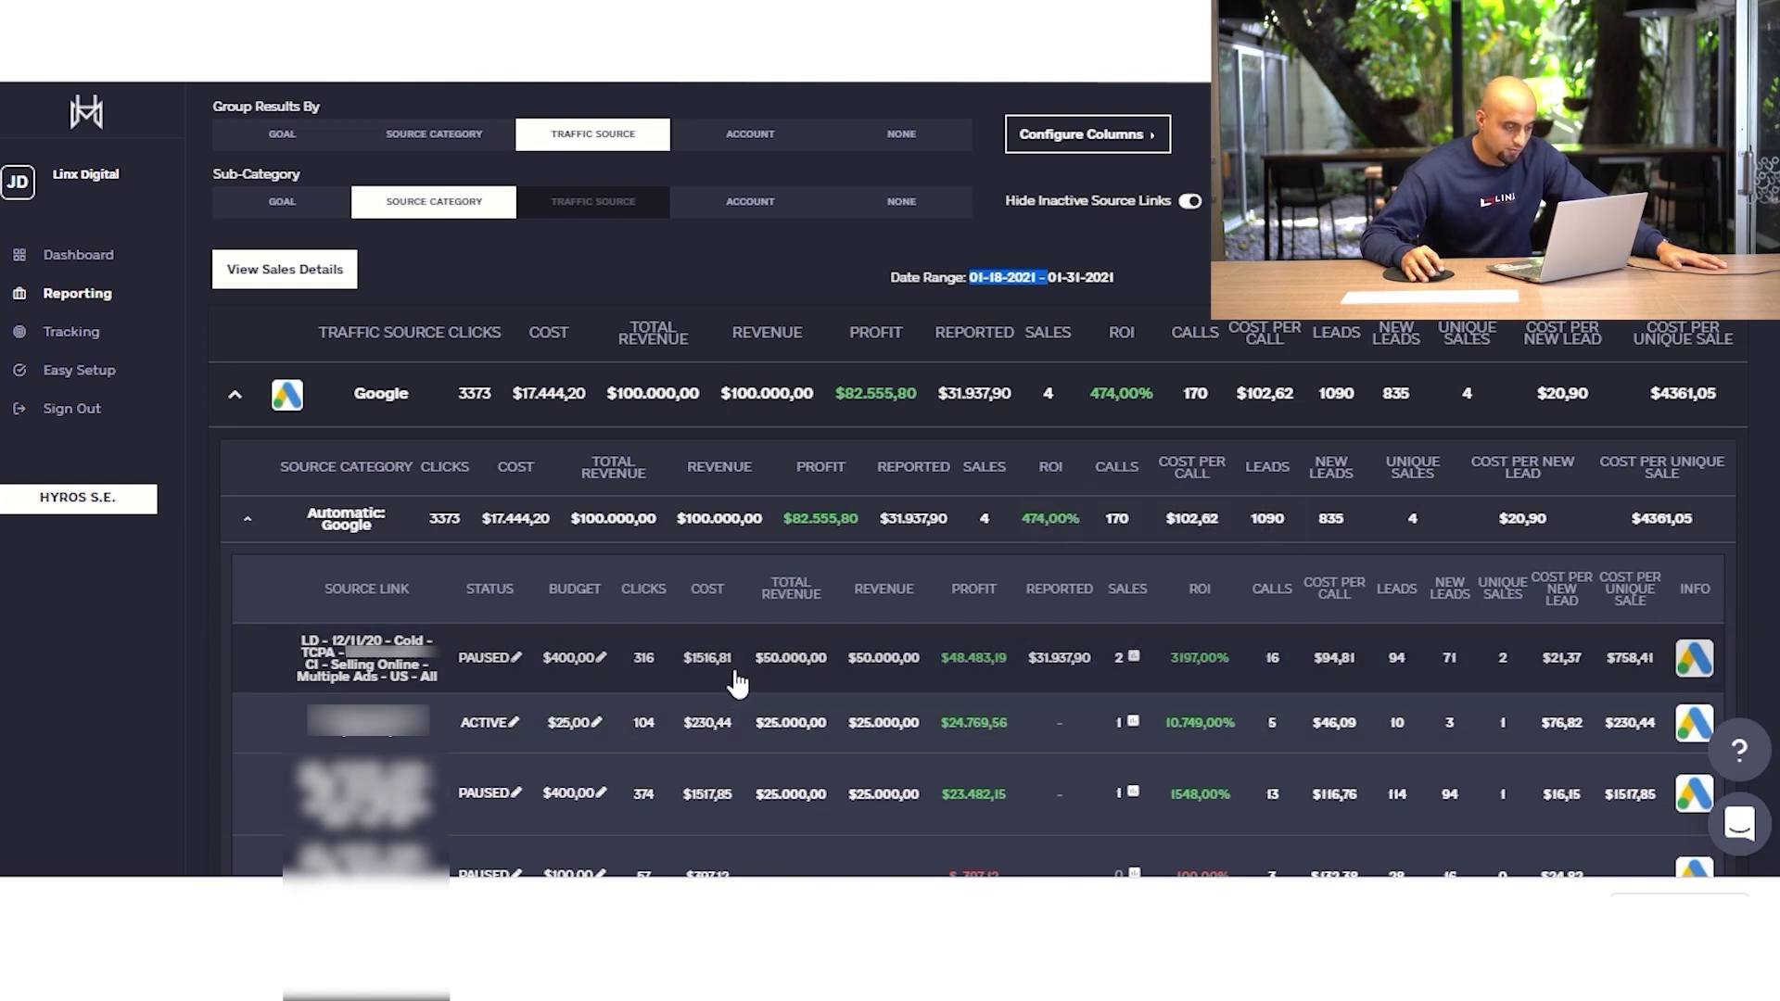
{"action": "left_click_drag", "start_coordinate": [737, 684], "coordinate": [687, 675]}
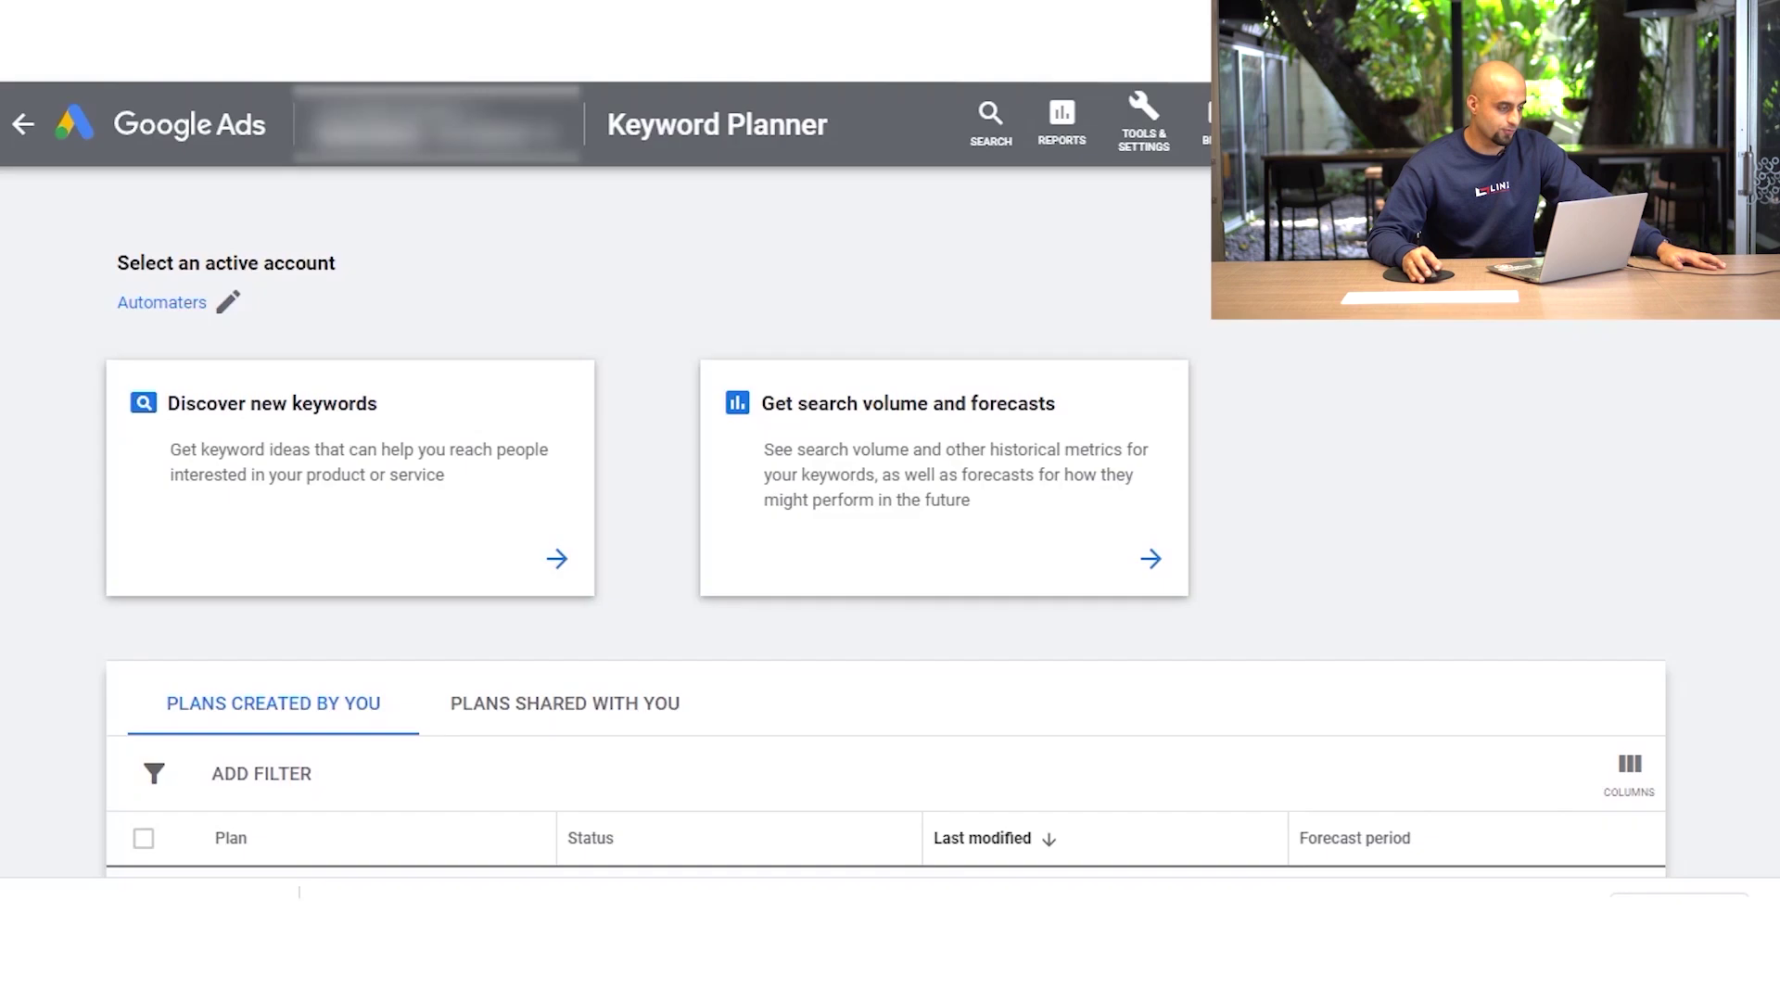
{"action": "left_click", "coordinate": [148, 88]}
- Go to the paused video campaign's Audiences page and bring up the CI - Selling Online card
{"action": "left_click", "coordinate": [139, 88]}
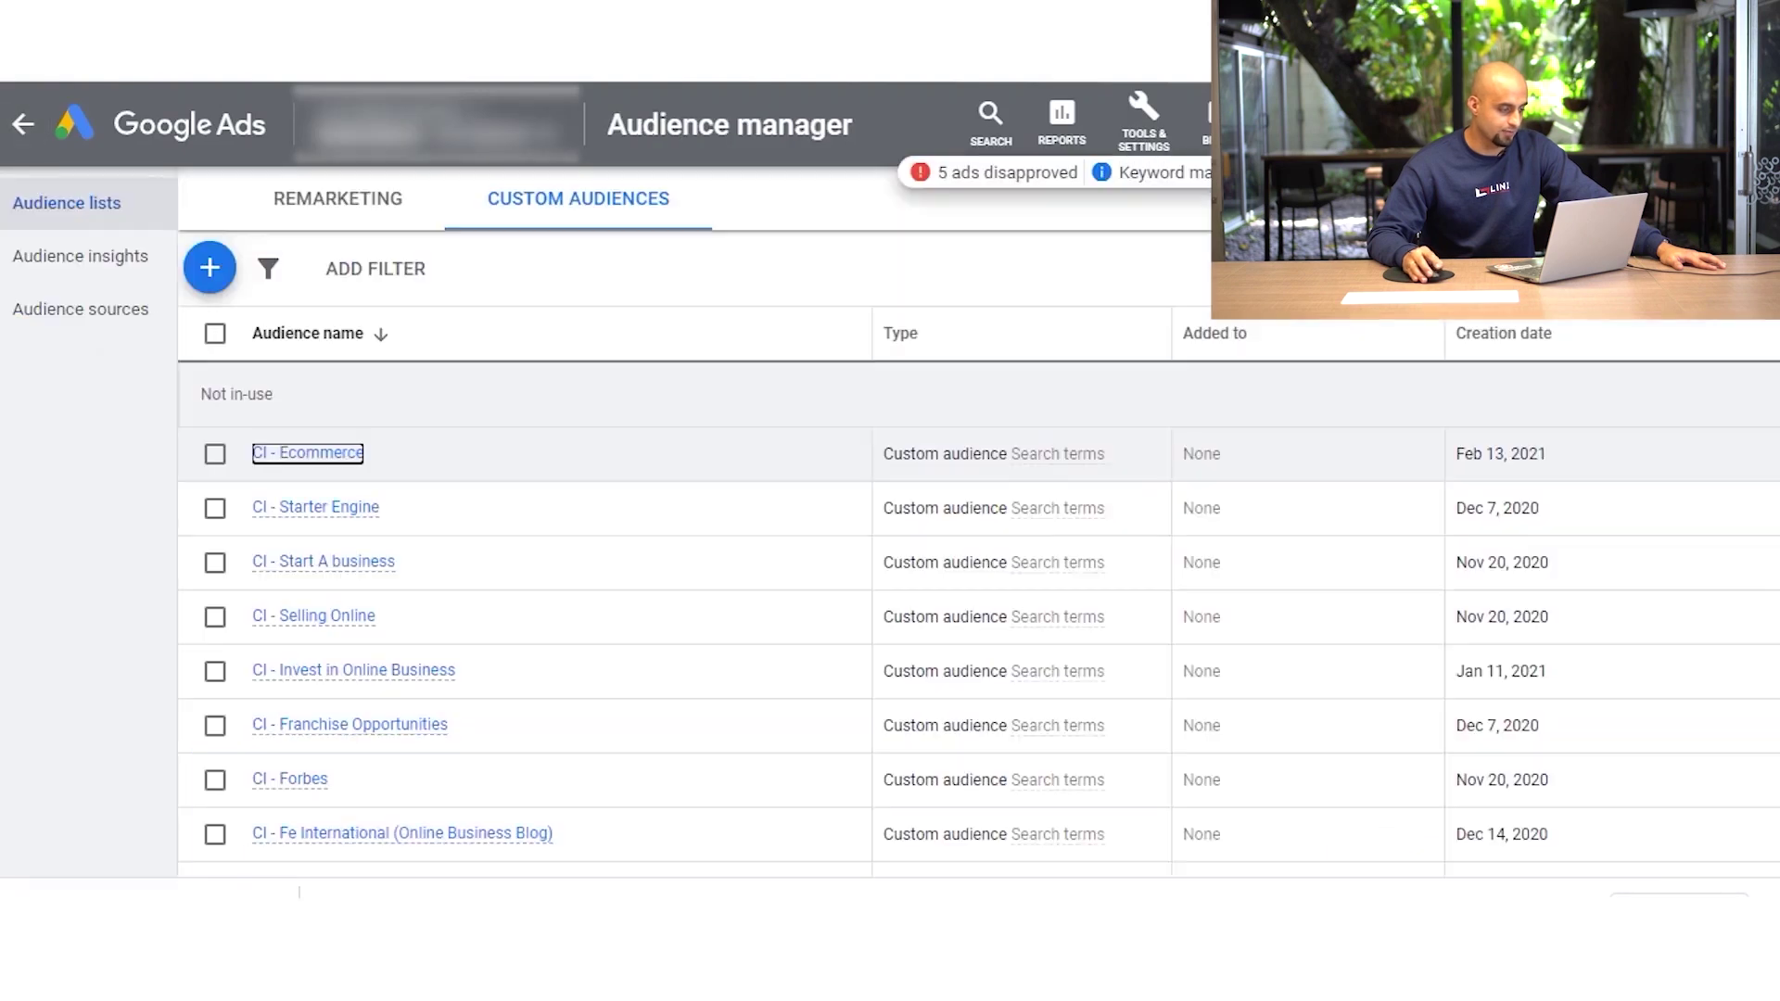
{"action": "left_click", "coordinate": [25, 133]}
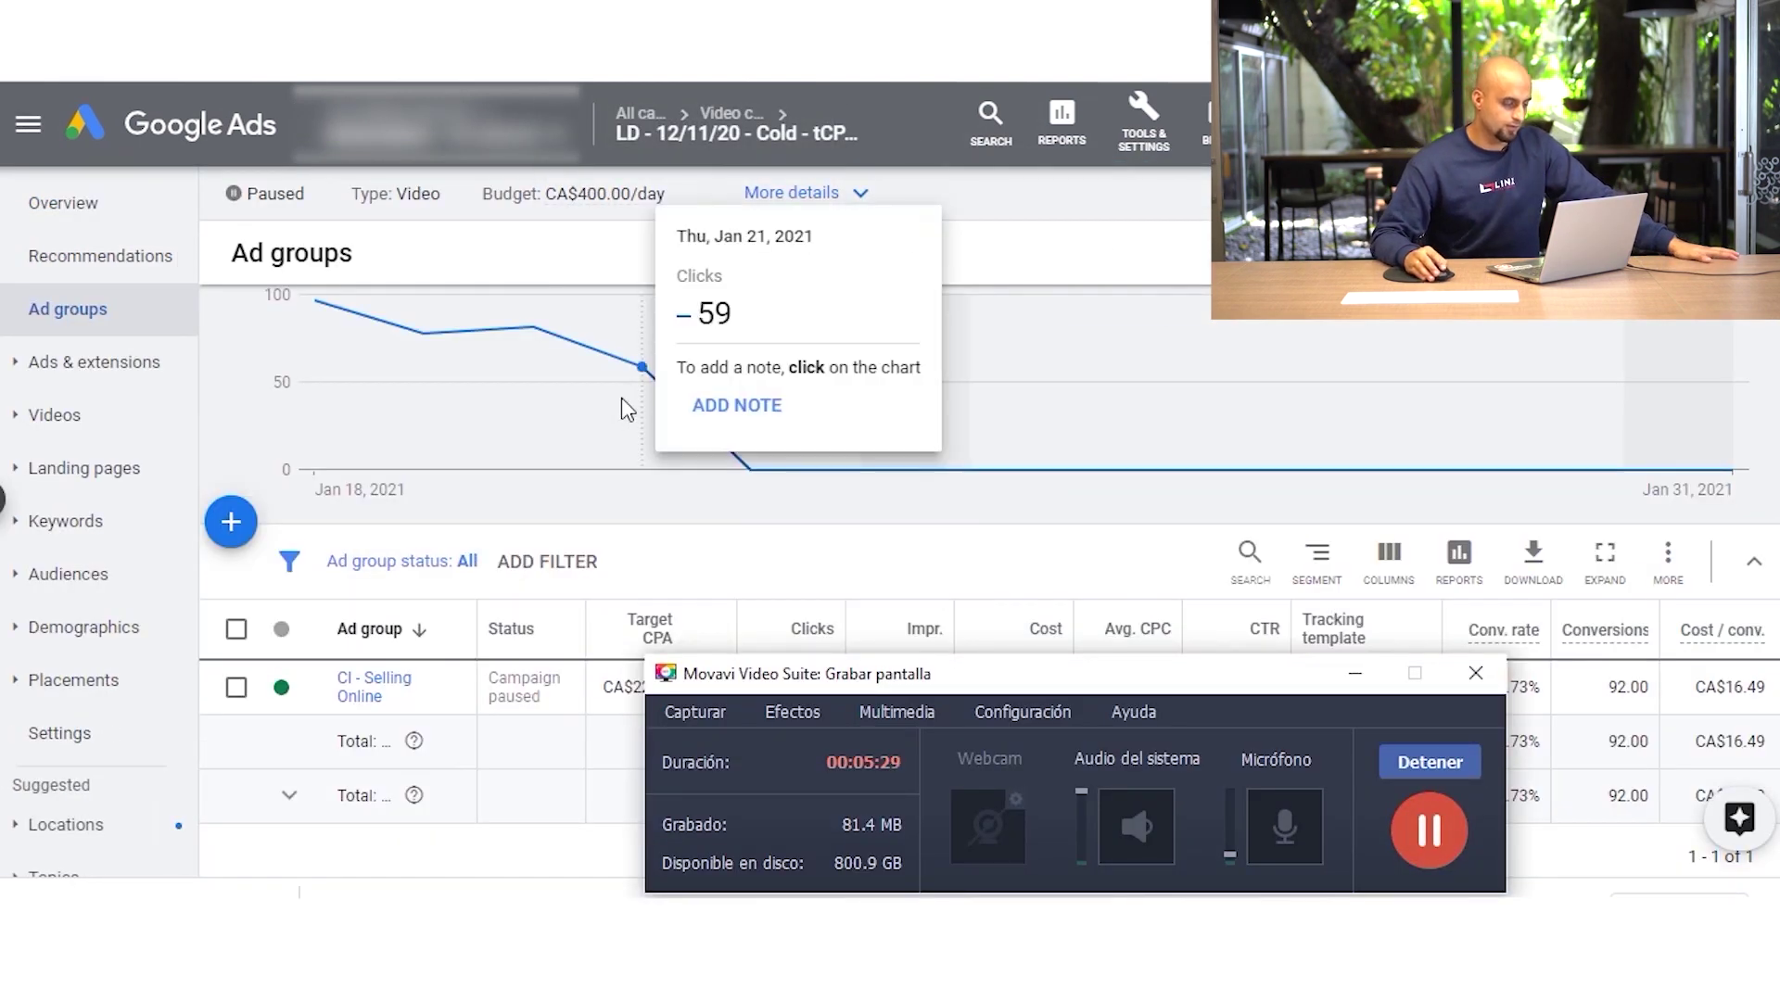
{"action": "scroll", "coordinate": [566, 436], "scroll_direction": "down", "scroll_amount": 2}
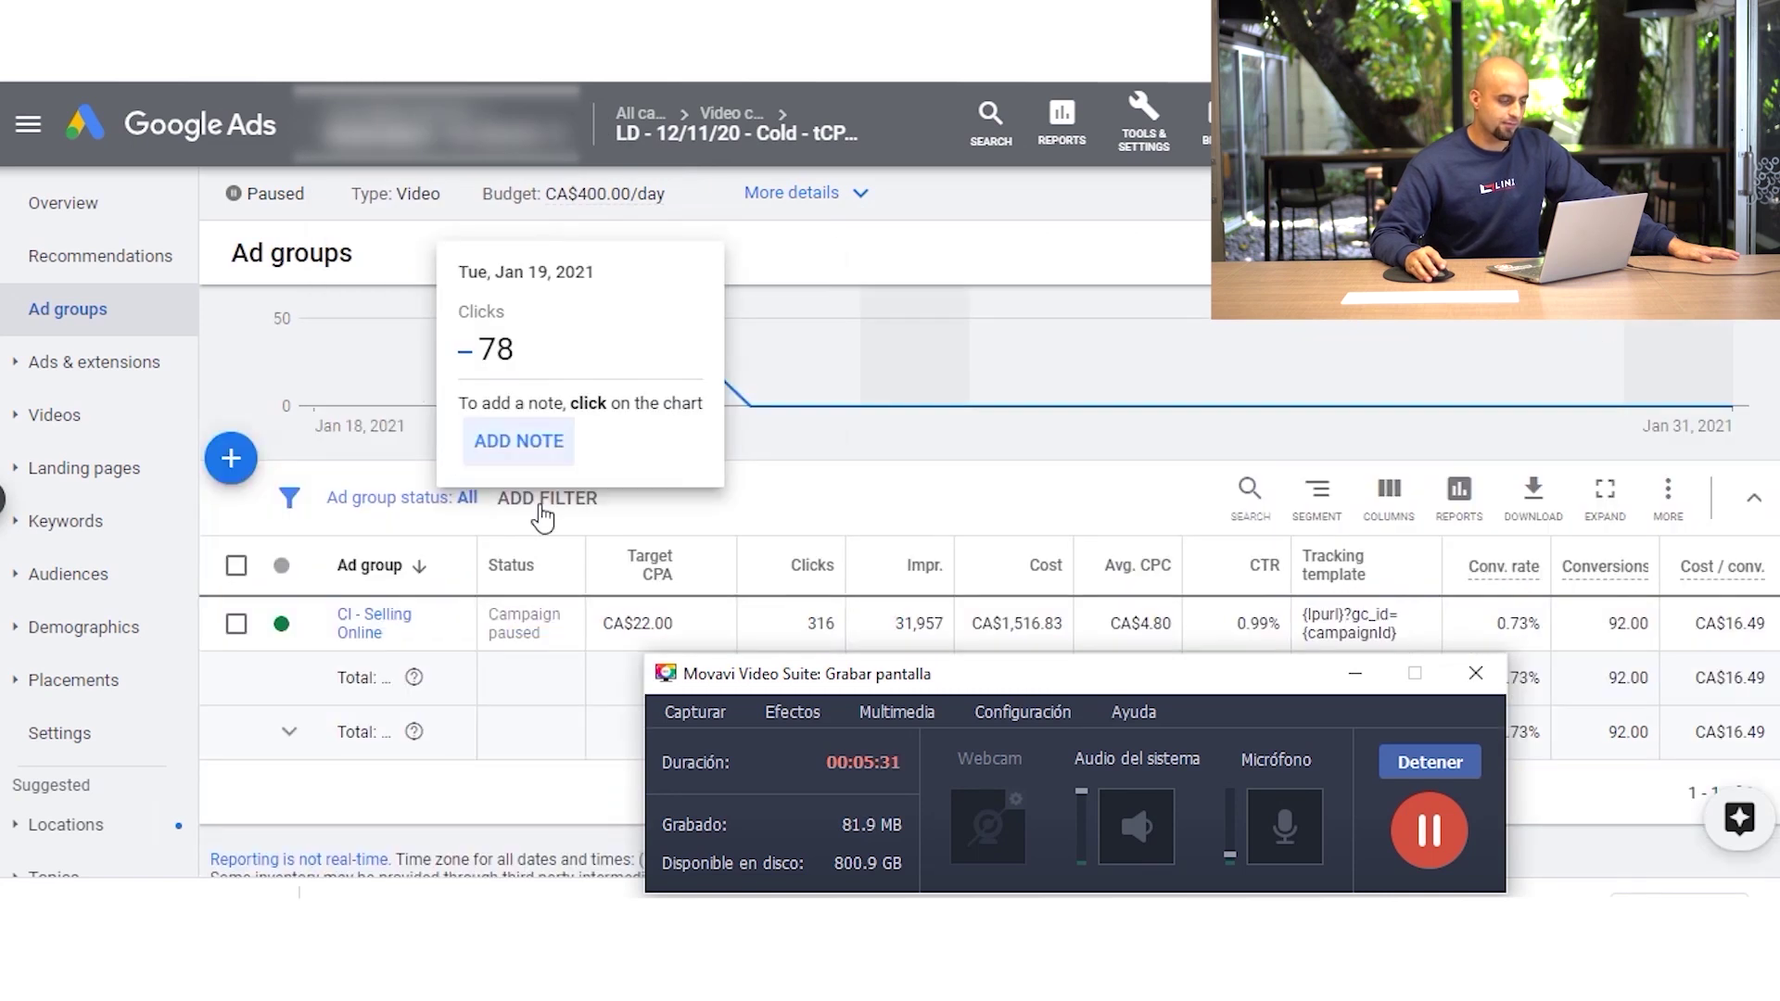
{"action": "mouse_move", "coordinate": [777, 153]}
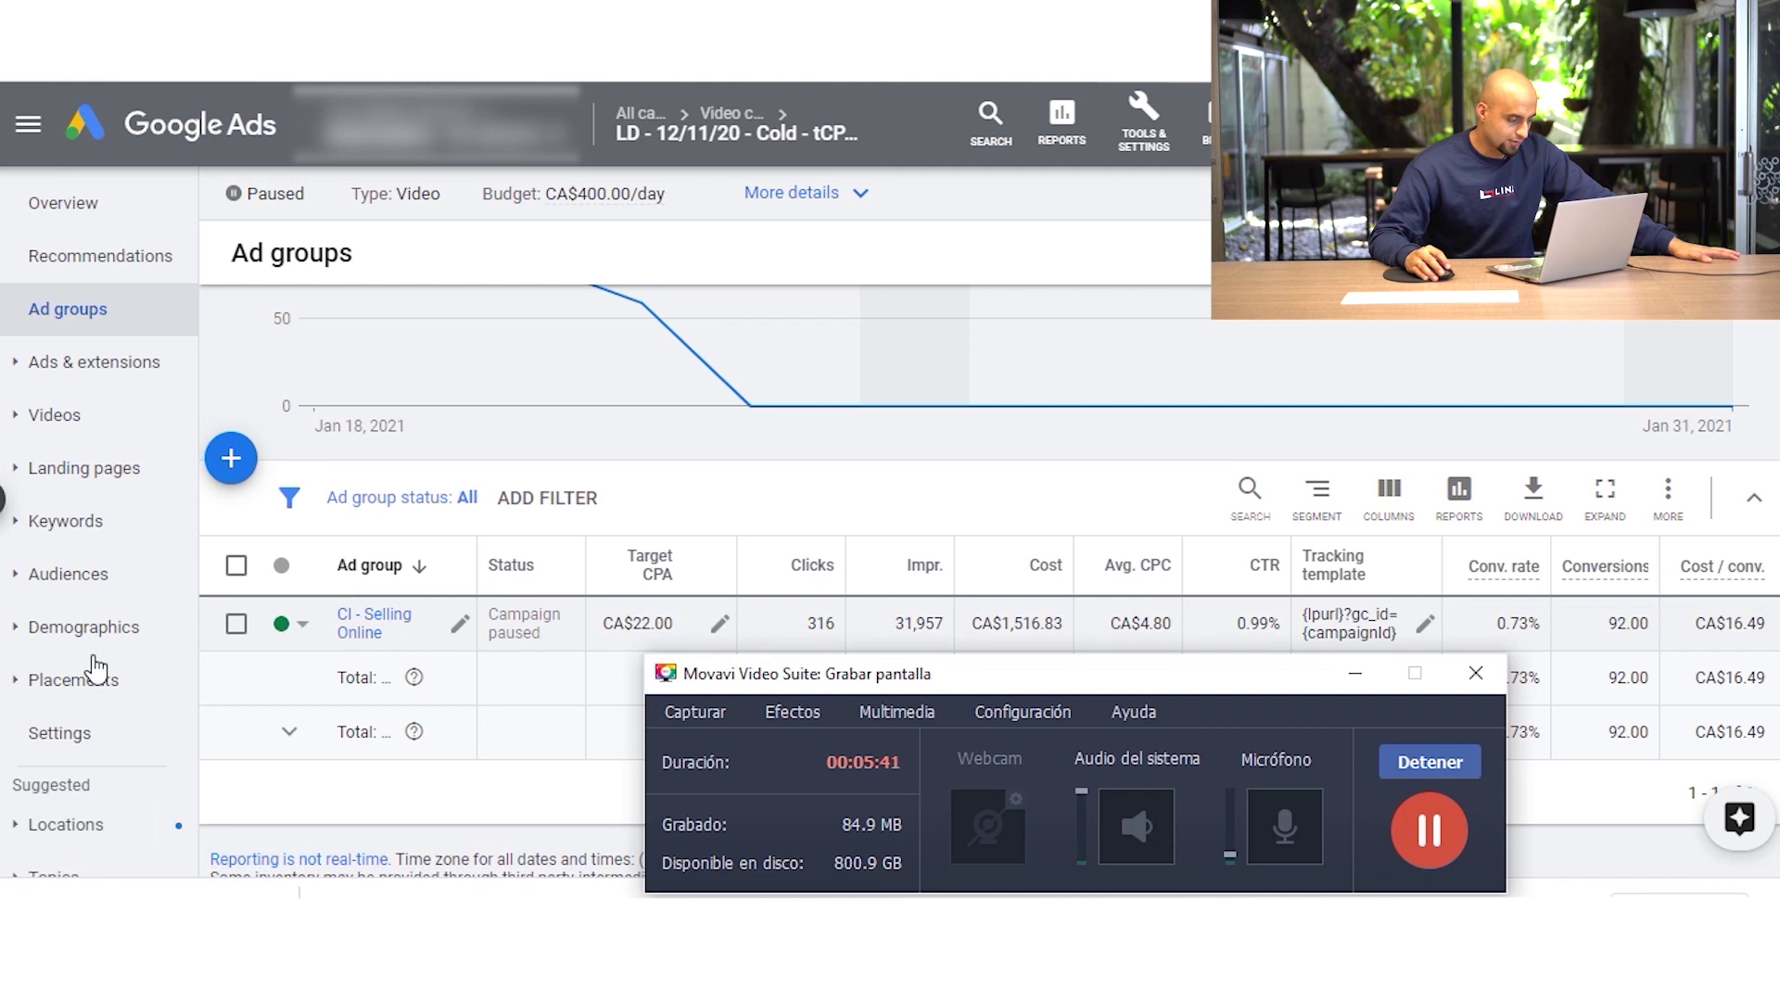
{"action": "scroll", "coordinate": [93, 668], "scroll_direction": "down", "scroll_amount": 3}
{"action": "scroll", "coordinate": [79, 612], "scroll_direction": "up", "scroll_amount": 3}
{"action": "left_click", "coordinate": [75, 575]}
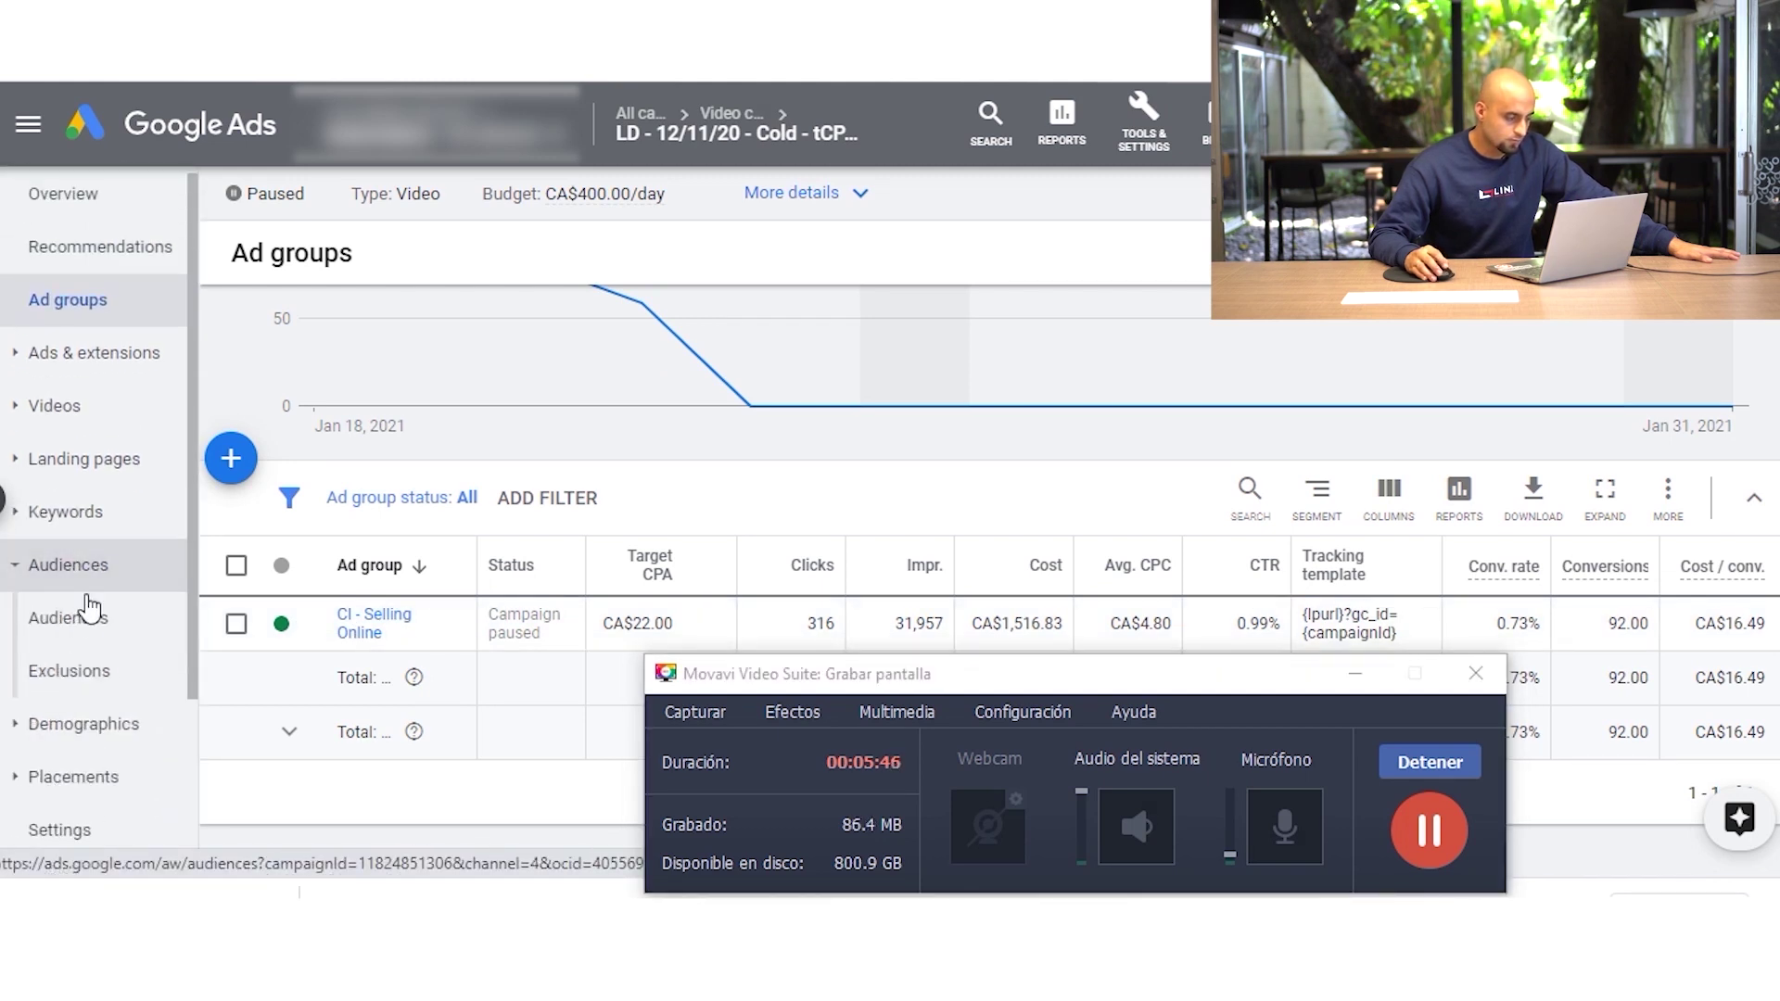
{"action": "left_click", "coordinate": [67, 621]}
{"action": "scroll", "coordinate": [515, 542], "scroll_direction": "down", "scroll_amount": 4}
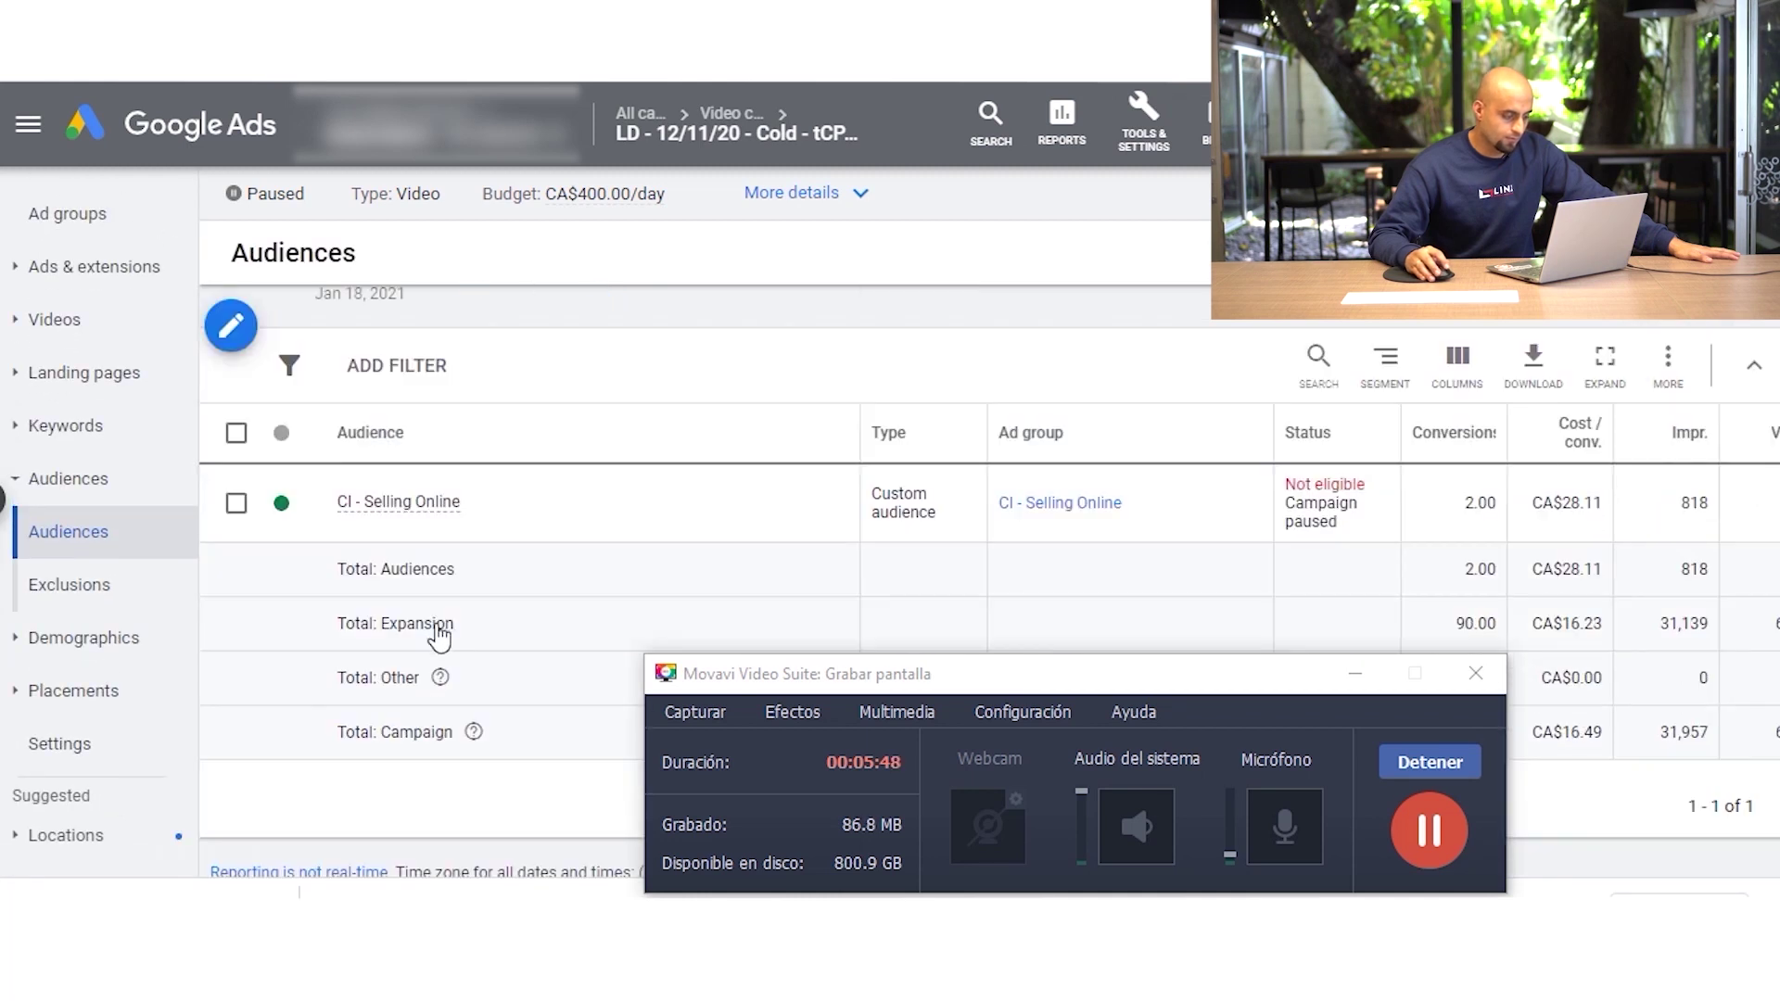
{"action": "mouse_move", "coordinate": [468, 424]}
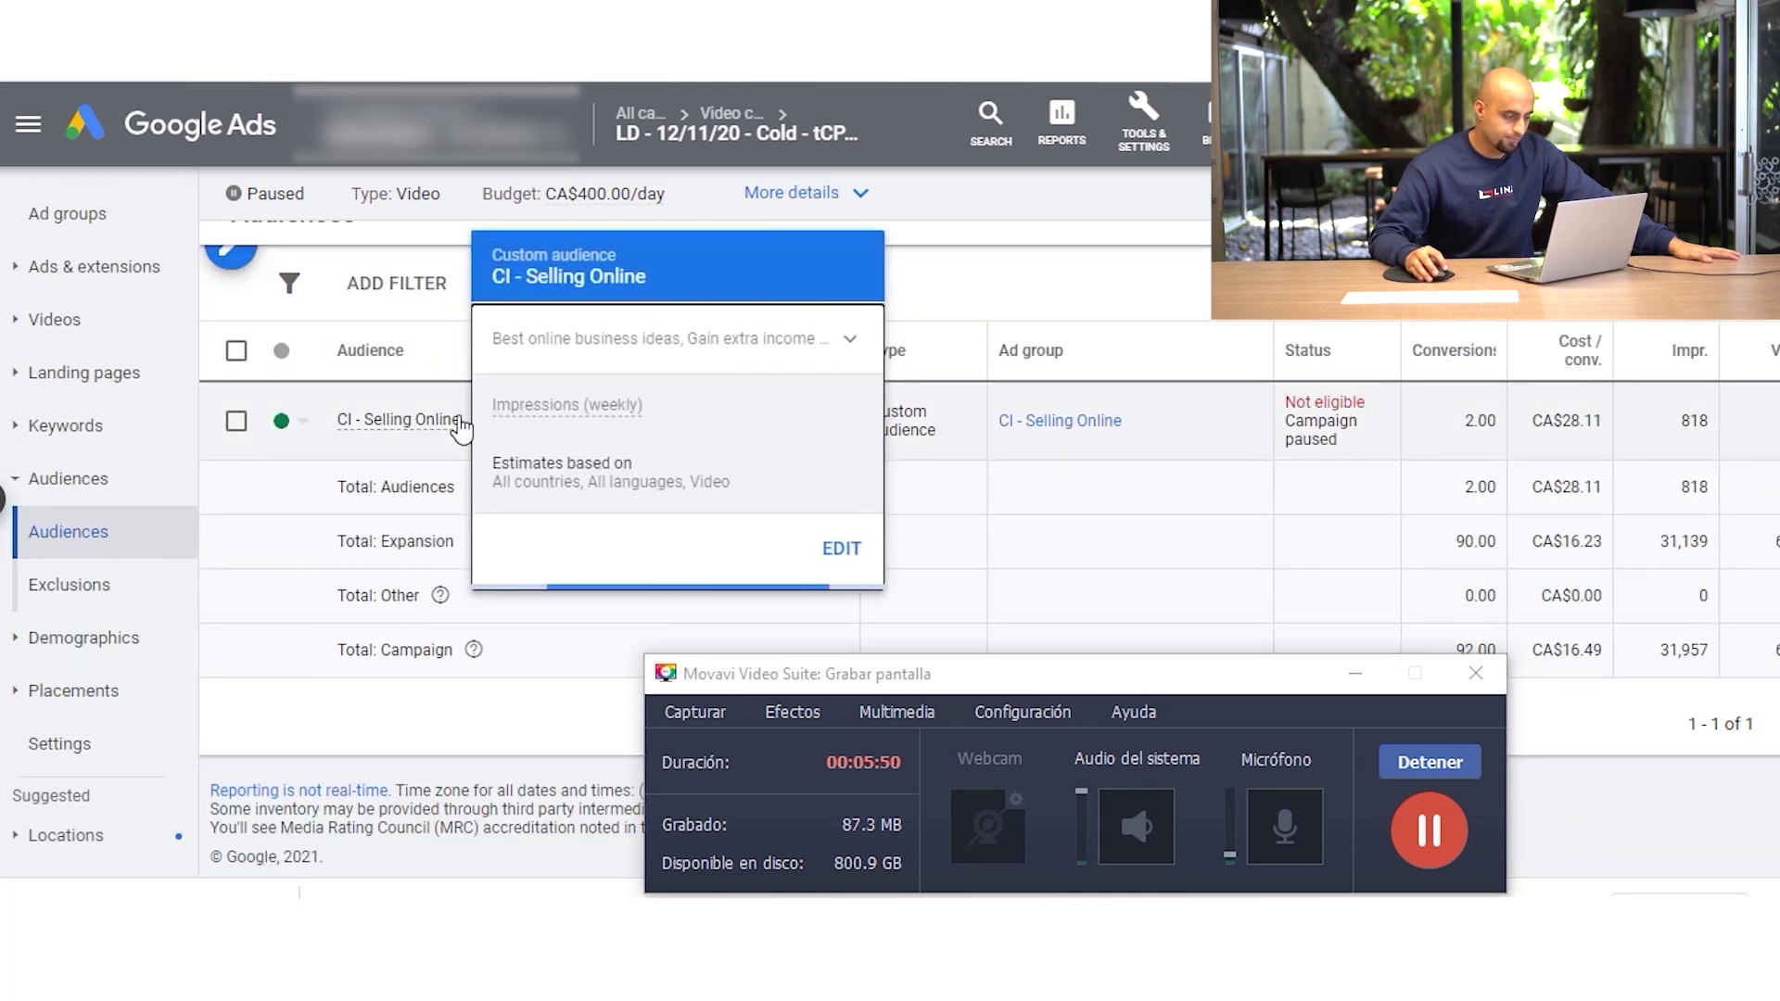
- Open CI - Selling Online's settings, review its search-term chips, and cancel without saving
{"action": "left_click", "coordinate": [842, 549]}
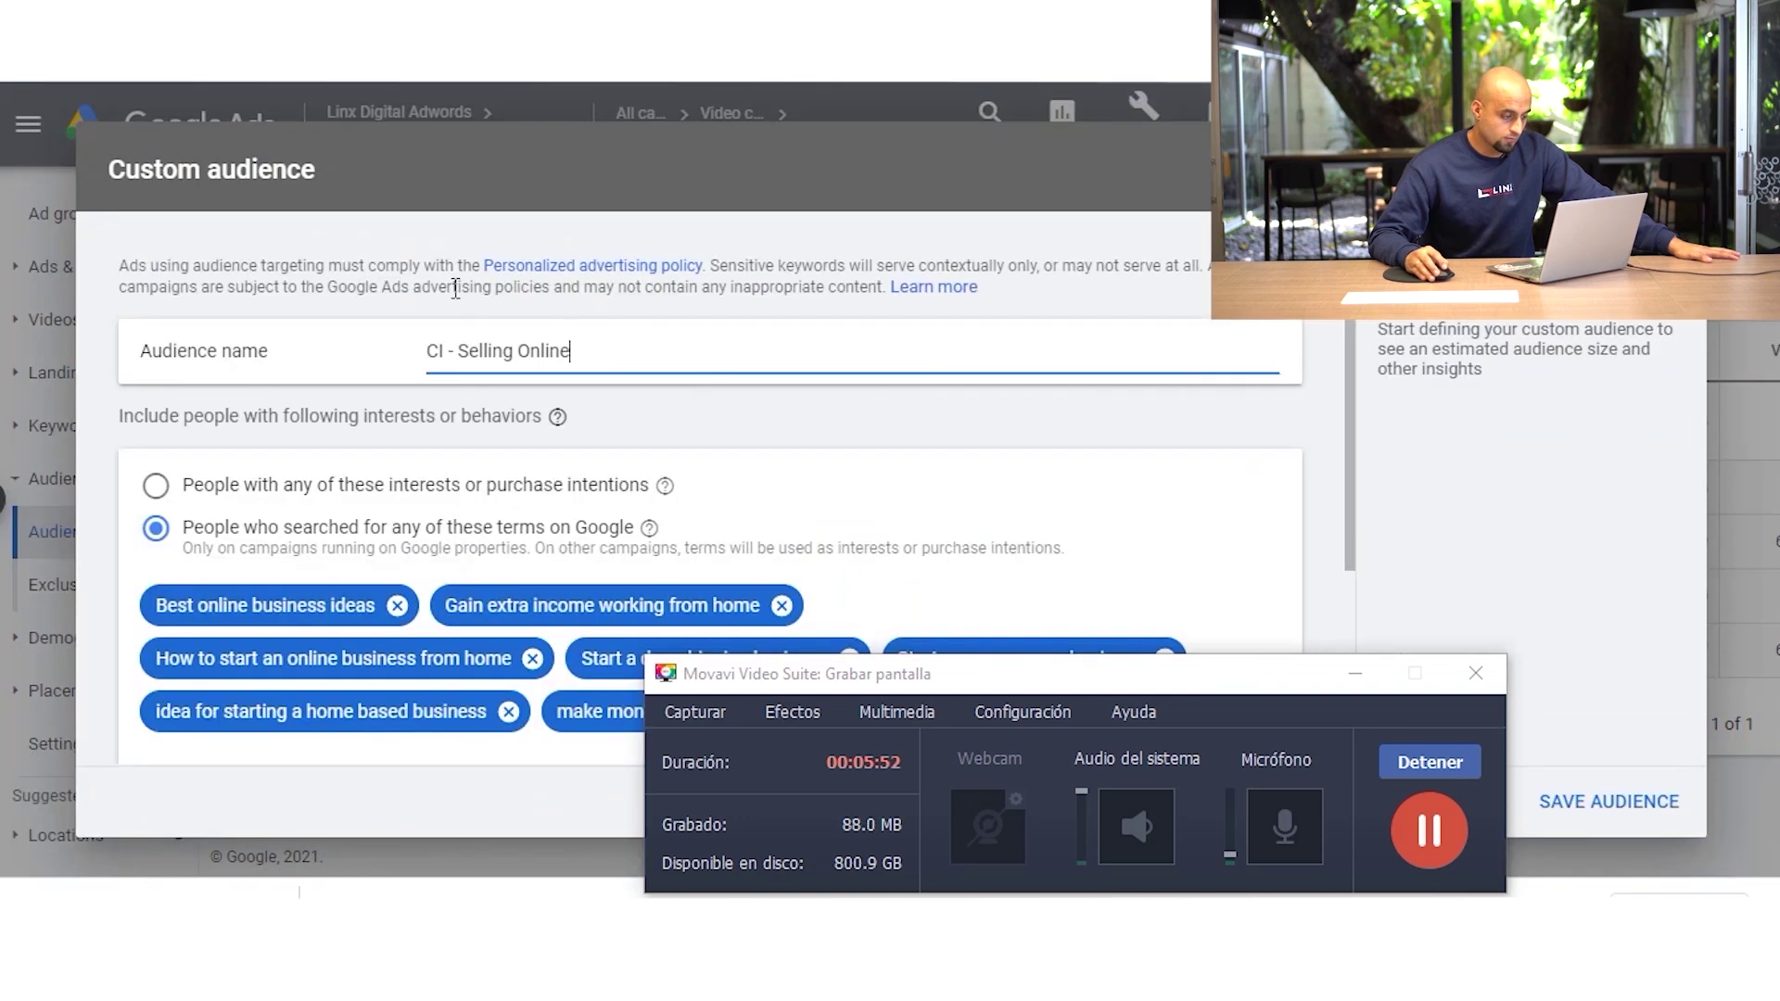
{"action": "scroll", "coordinate": [783, 528], "scroll_direction": "down", "scroll_amount": 2}
{"action": "scroll", "coordinate": [938, 425], "scroll_direction": "down", "scroll_amount": 2}
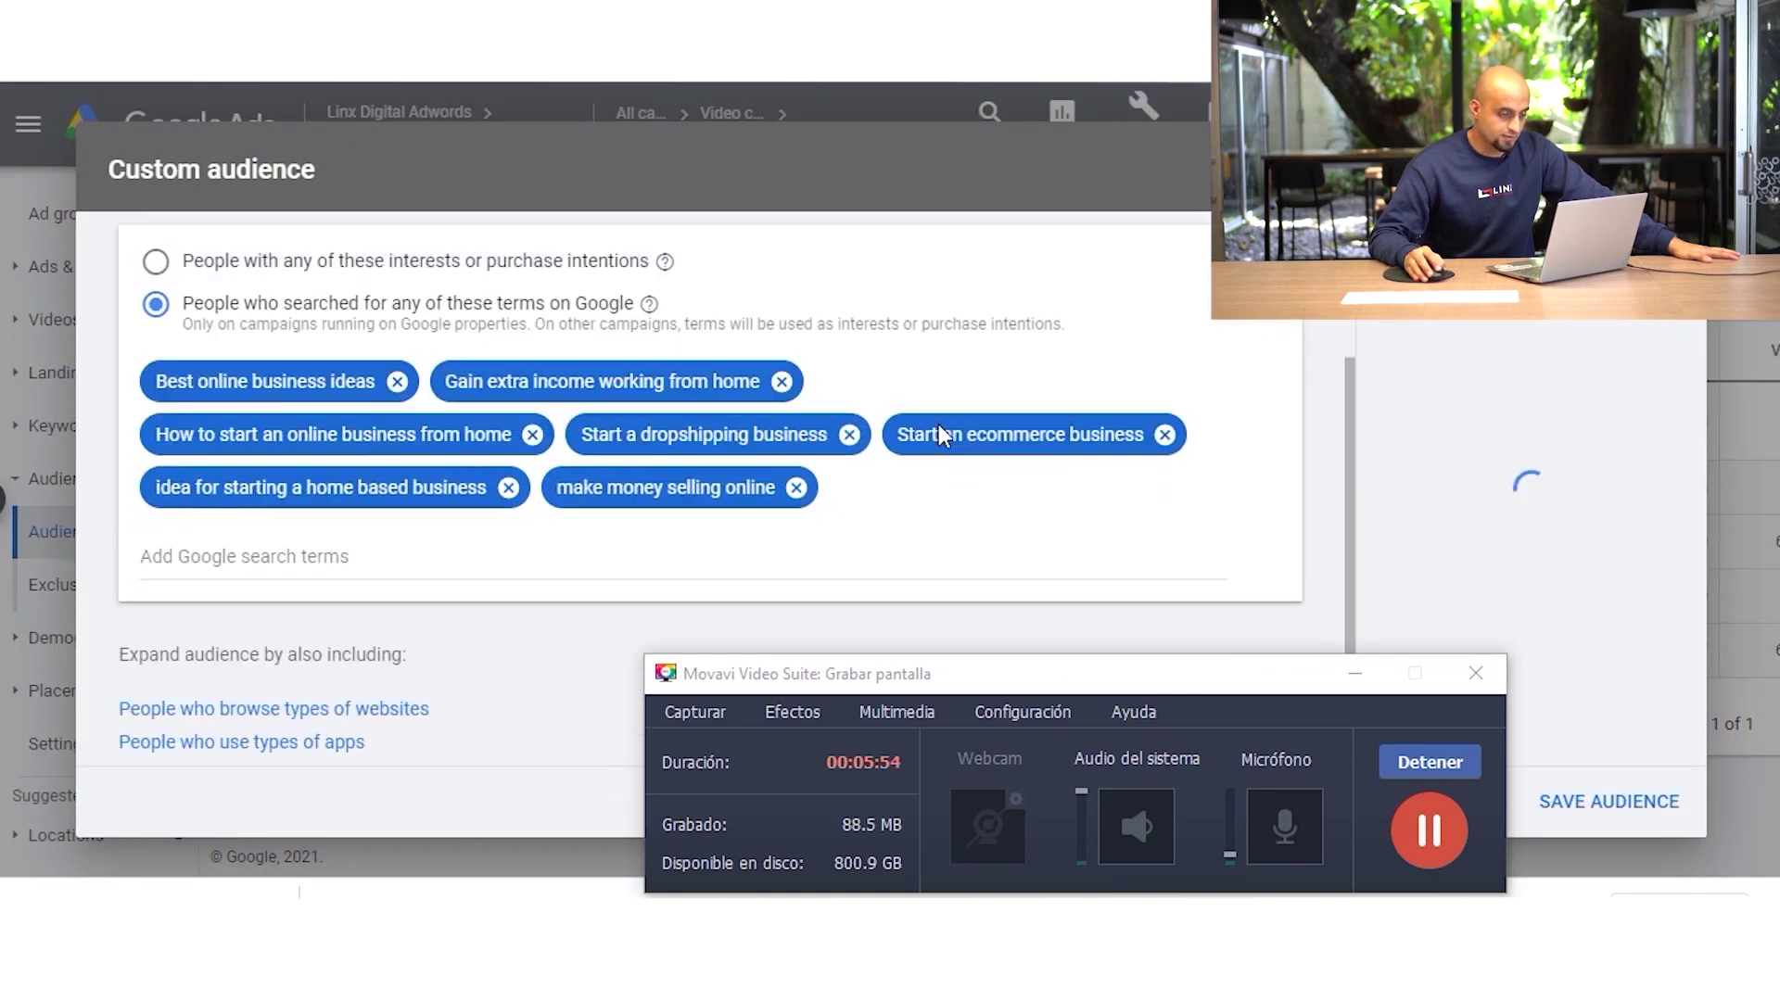
{"action": "scroll", "coordinate": [964, 408], "scroll_direction": "up", "scroll_amount": 4}
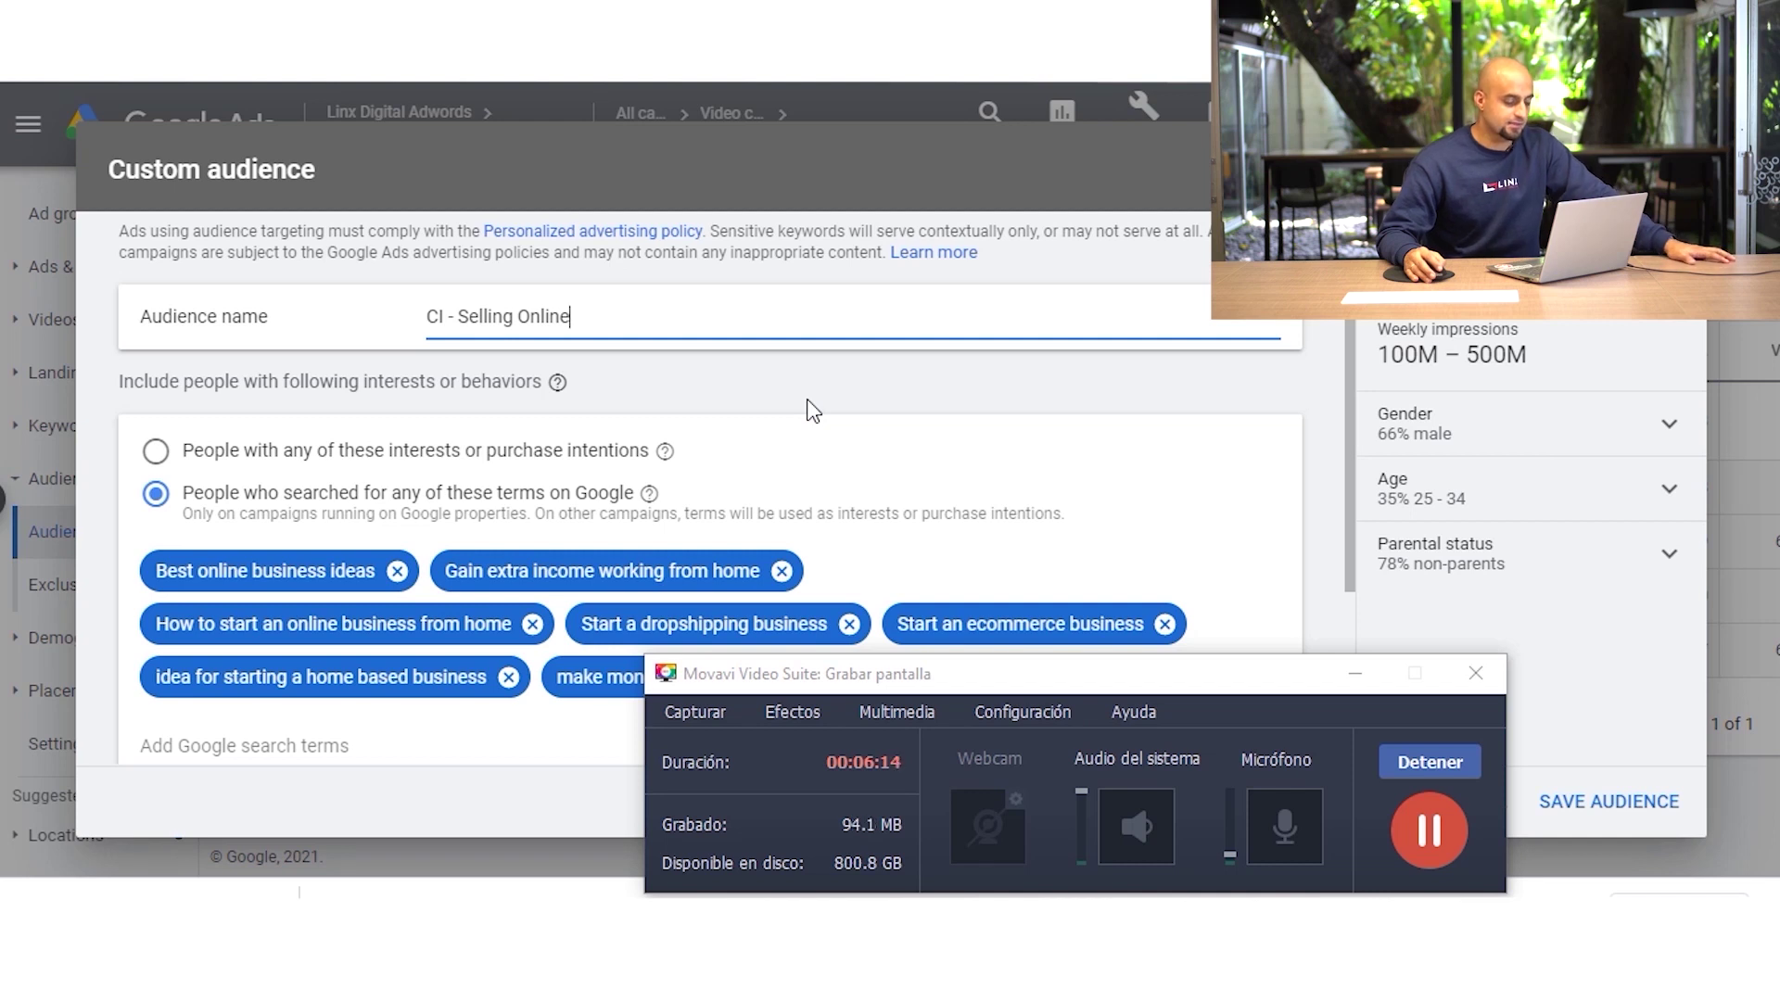
{"action": "scroll", "coordinate": [576, 466], "scroll_direction": "down", "scroll_amount": 2}
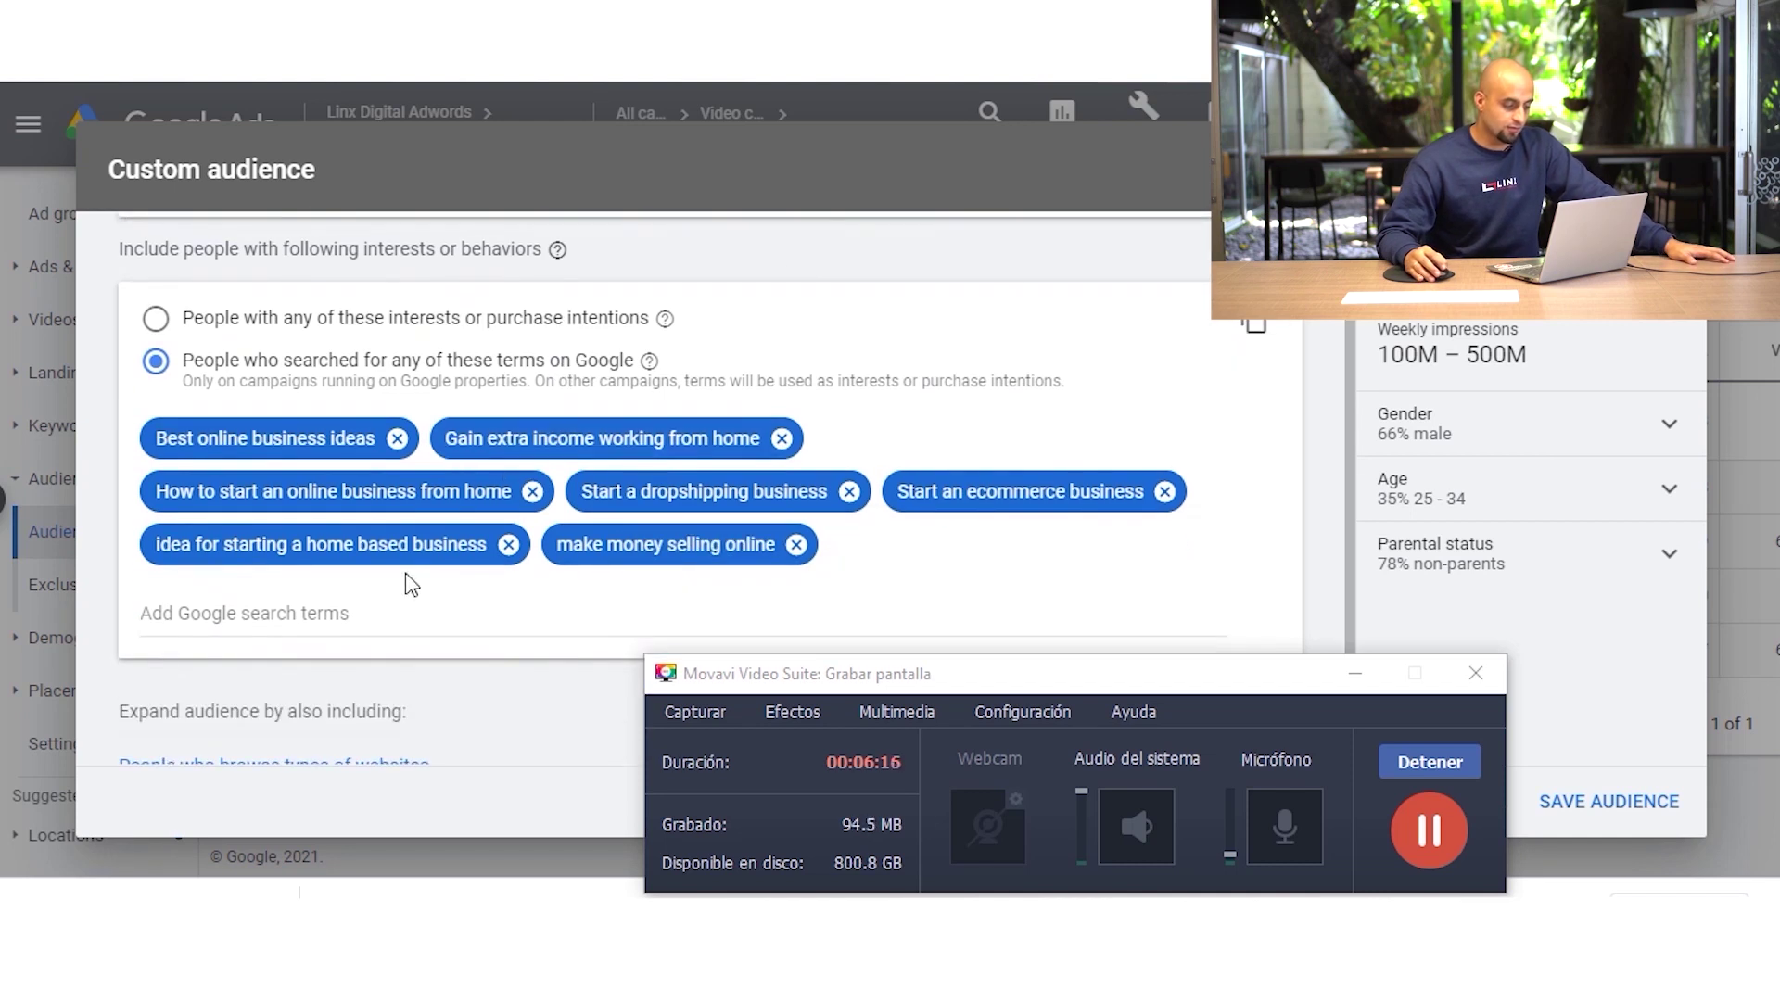
{"action": "scroll", "coordinate": [437, 480], "scroll_direction": "down", "scroll_amount": 2}
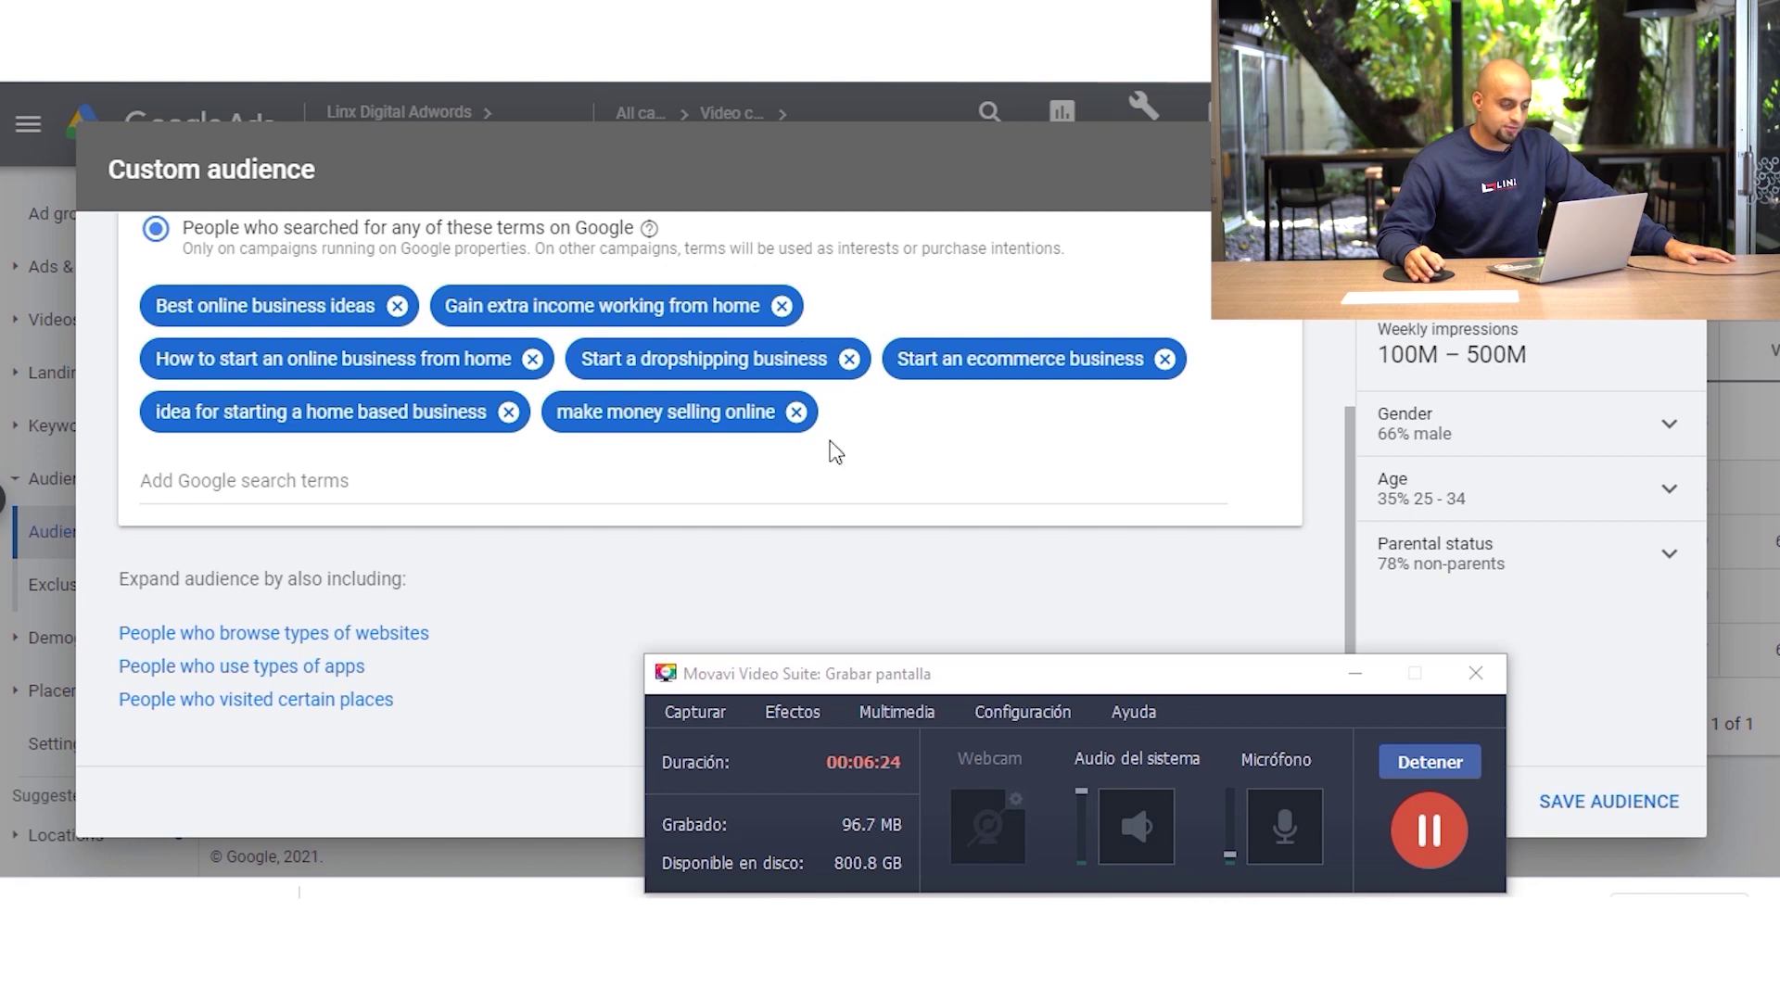
{"action": "scroll", "coordinate": [1065, 326], "scroll_direction": "up", "scroll_amount": 2}
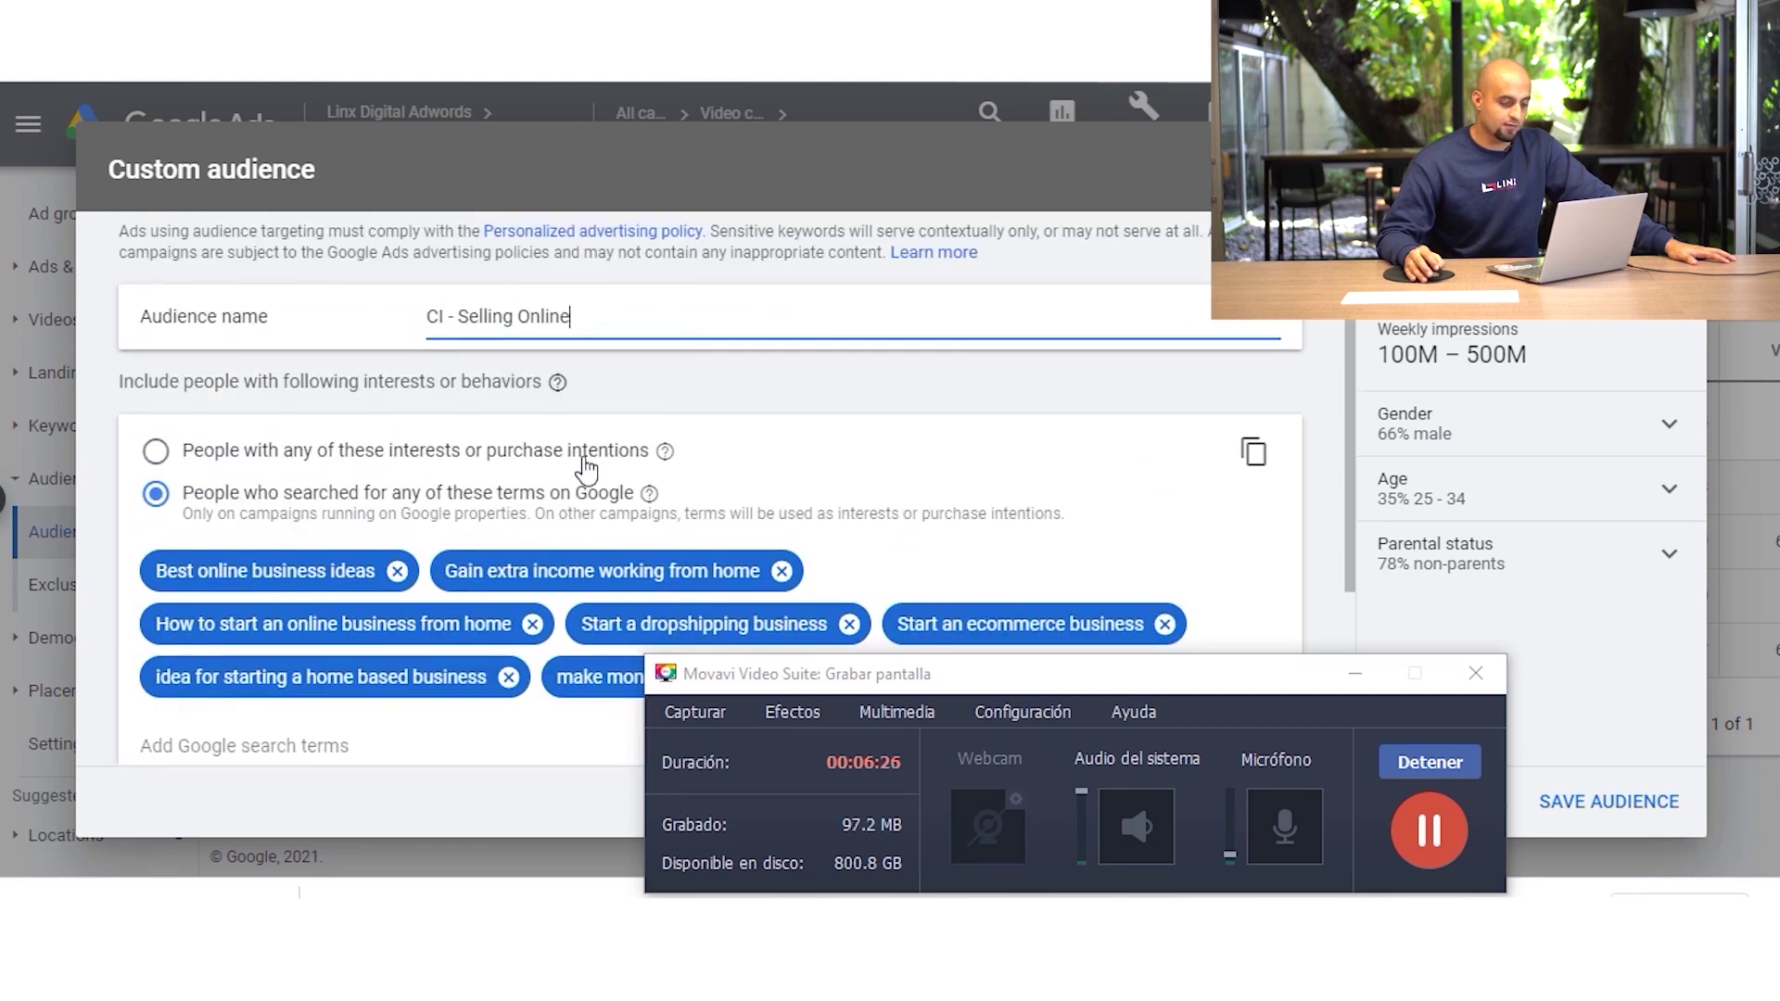
{"action": "scroll", "coordinate": [1167, 409], "scroll_direction": "down", "scroll_amount": 1}
{"action": "left_click_drag", "start_coordinate": [1205, 680], "coordinate": [1002, 688]}
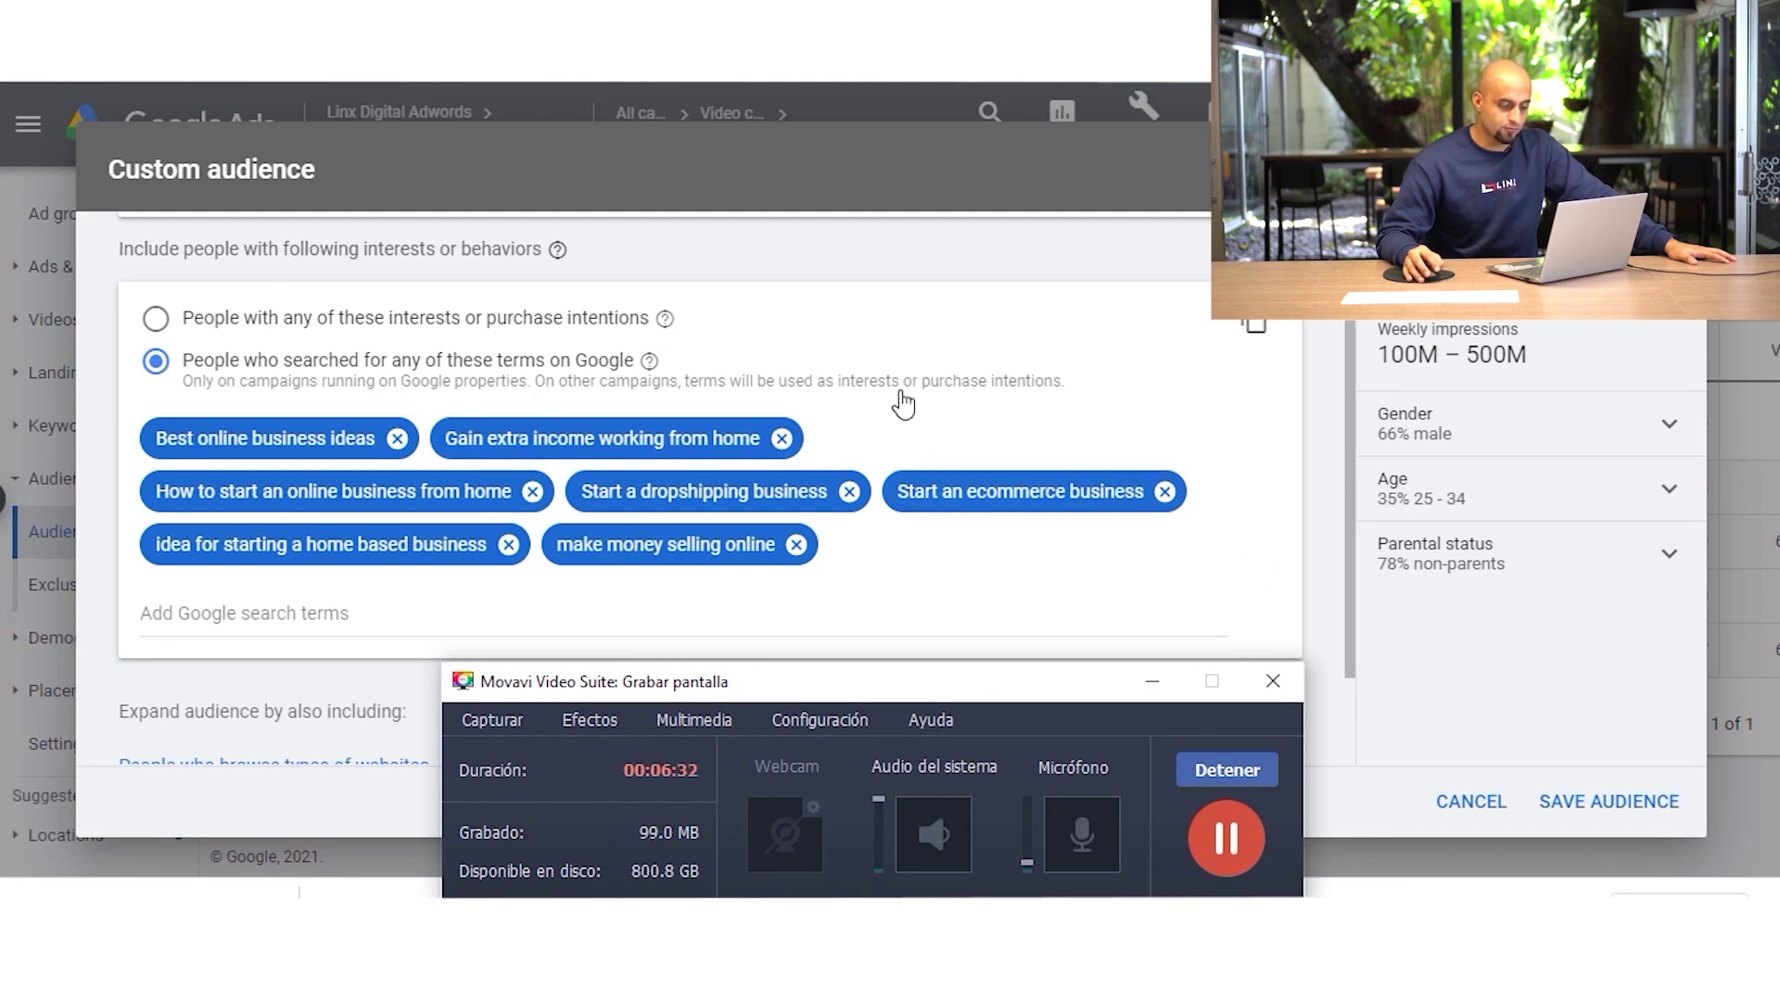
{"action": "left_click", "coordinate": [1474, 805]}
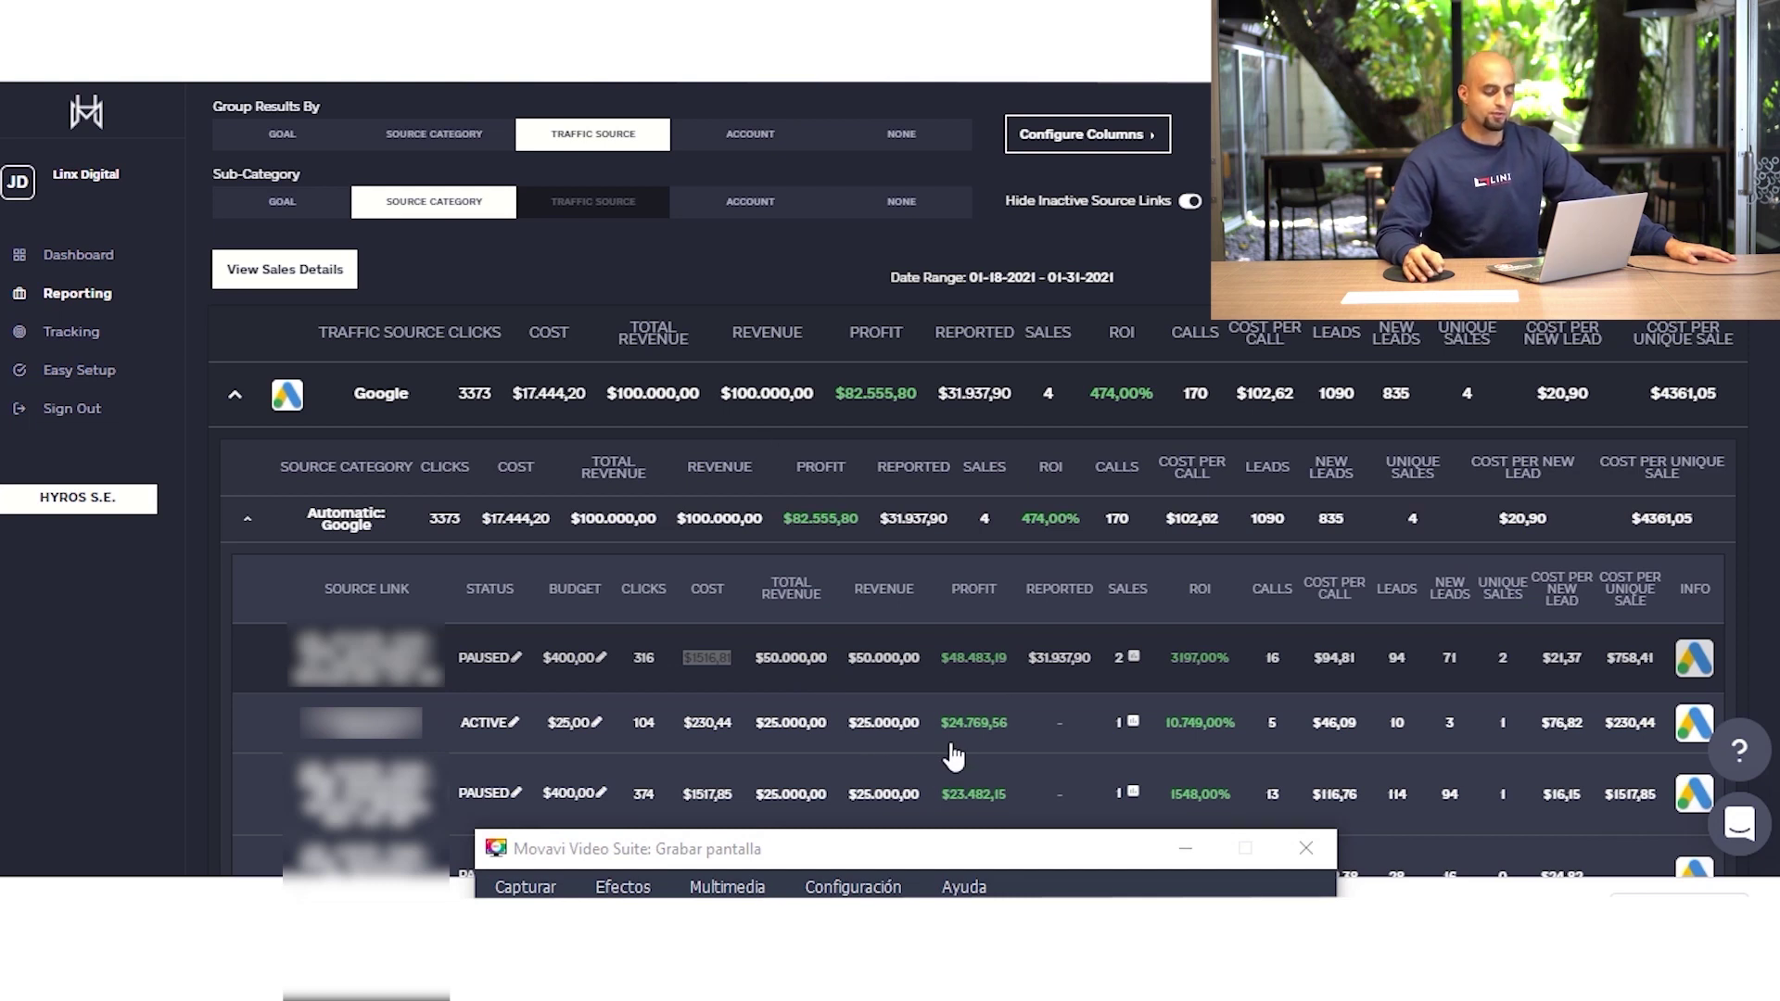
- Inspect profit and ROI for the Google source links in the Hyros Traffic Source report
{"action": "left_click", "coordinate": [946, 846]}
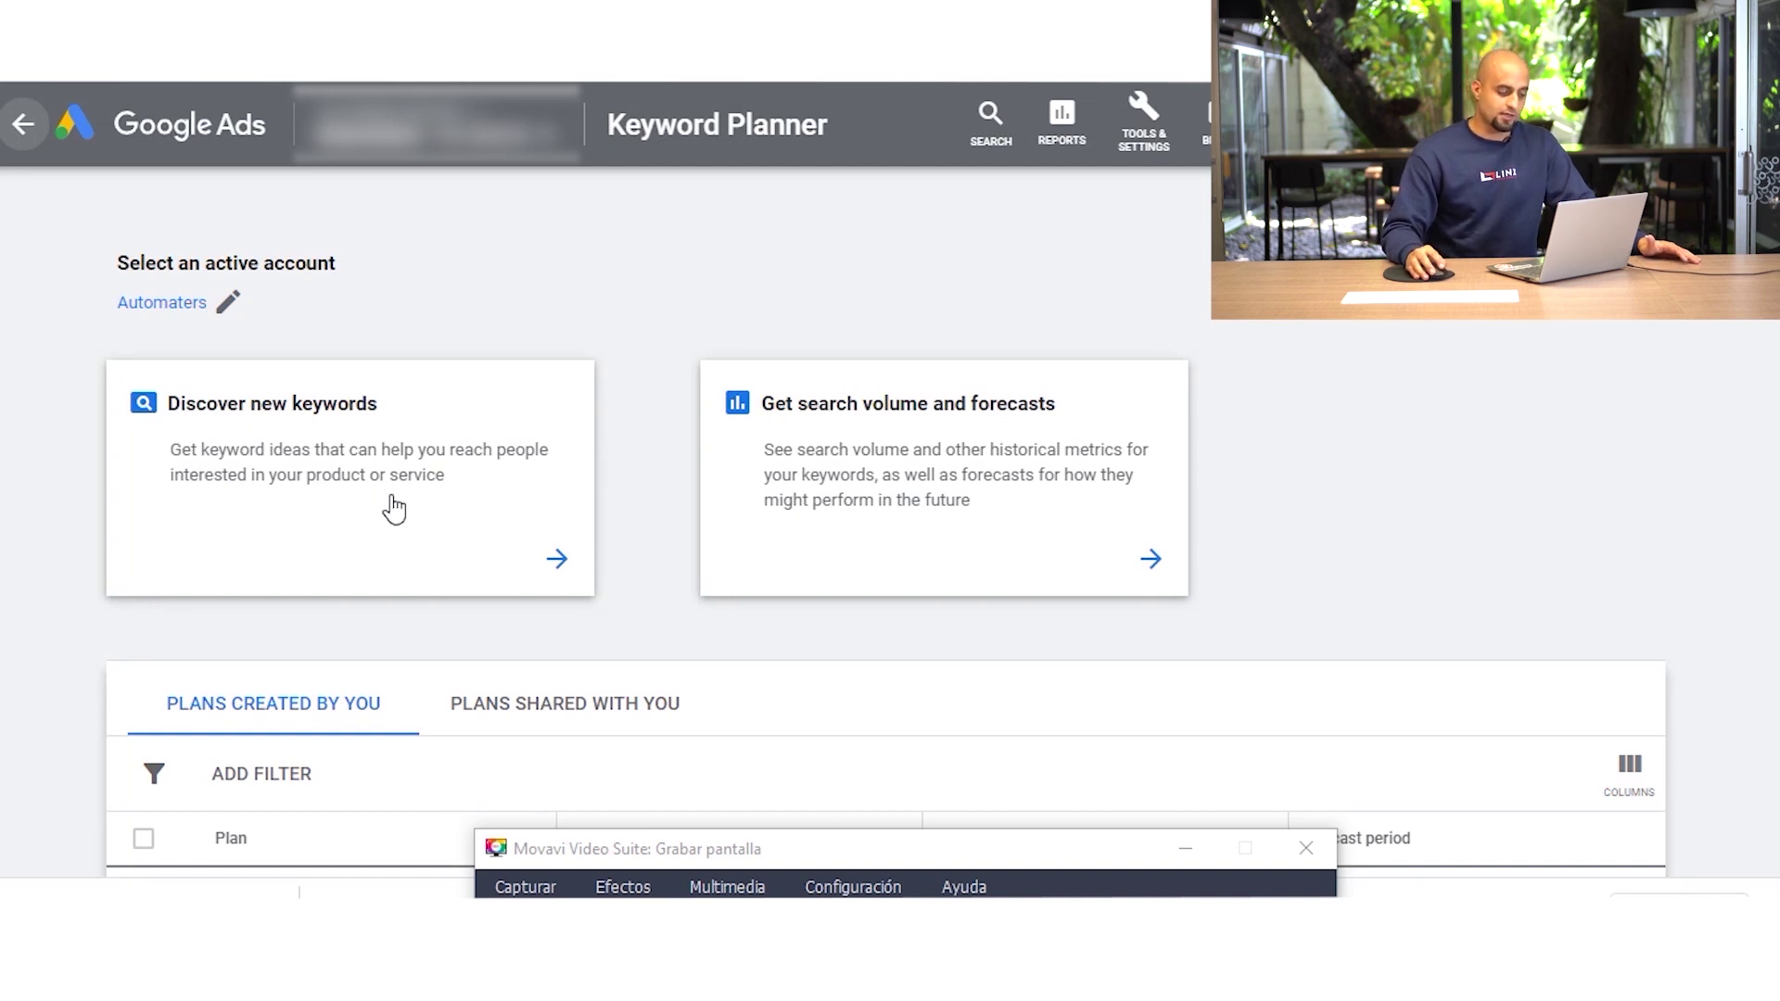
- Generate keyword ideas from the website shopify.com, limited to that page only
{"action": "left_click", "coordinate": [521, 436]}
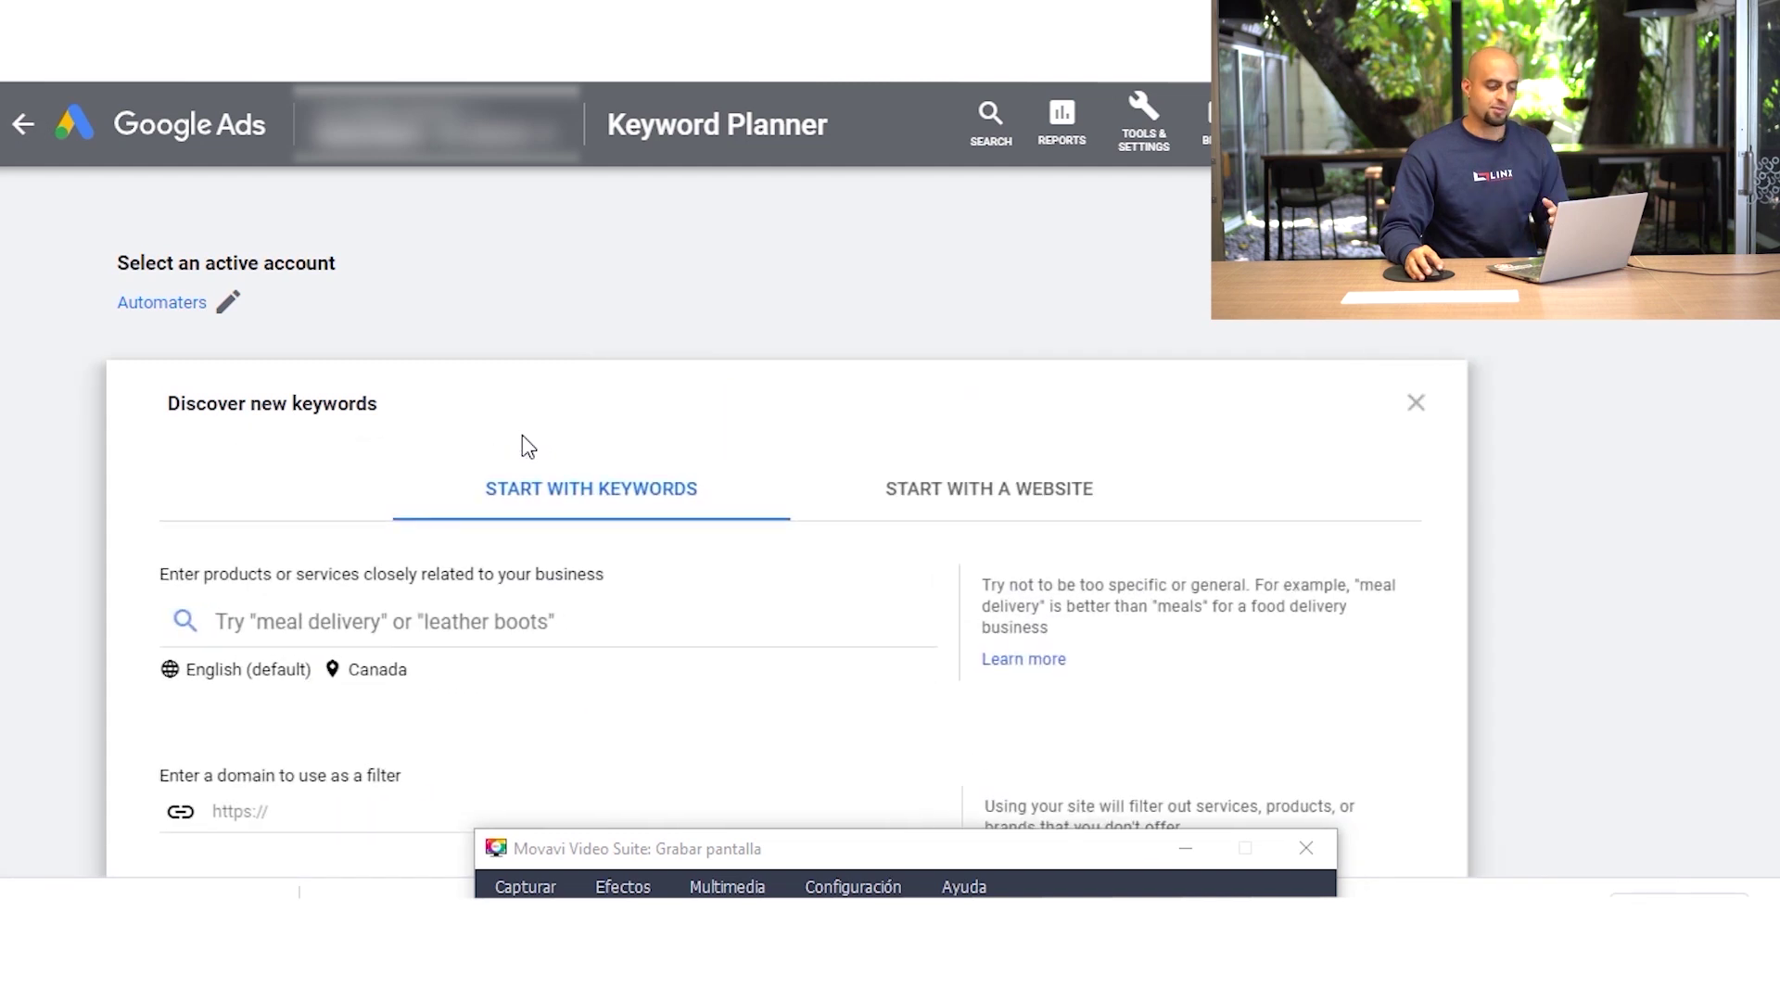
{"action": "left_click", "coordinate": [990, 496]}
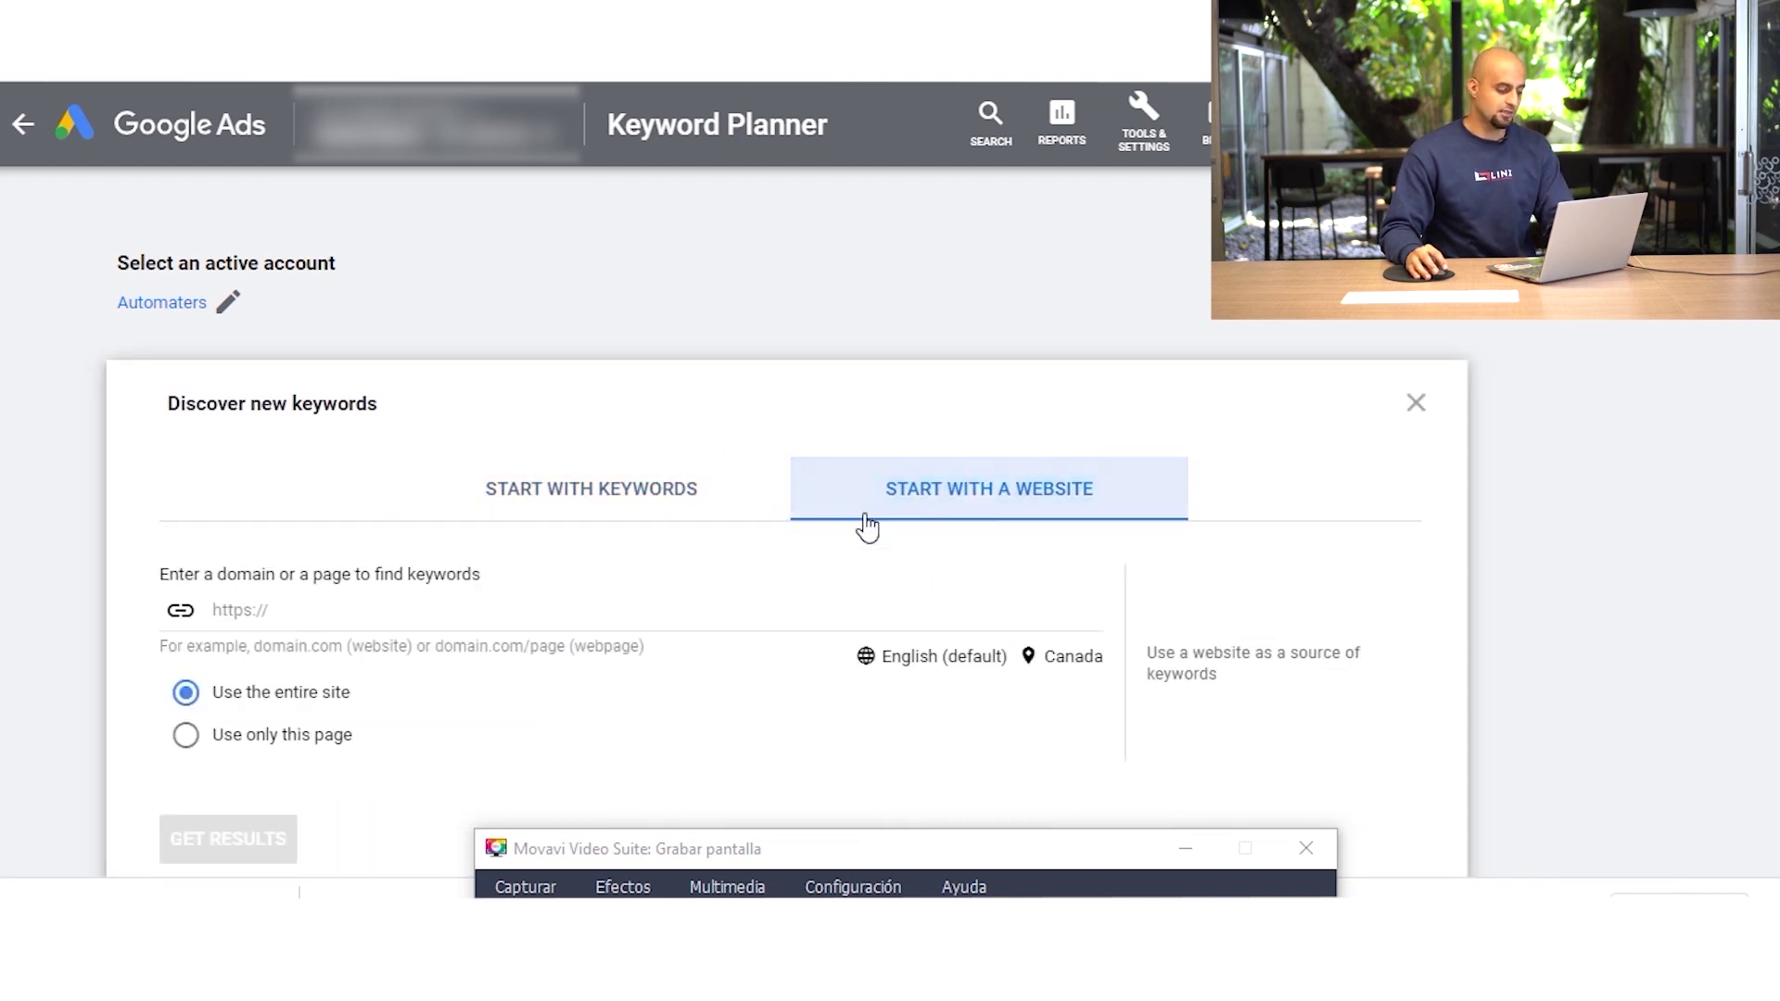
{"action": "left_click", "coordinate": [302, 625]}
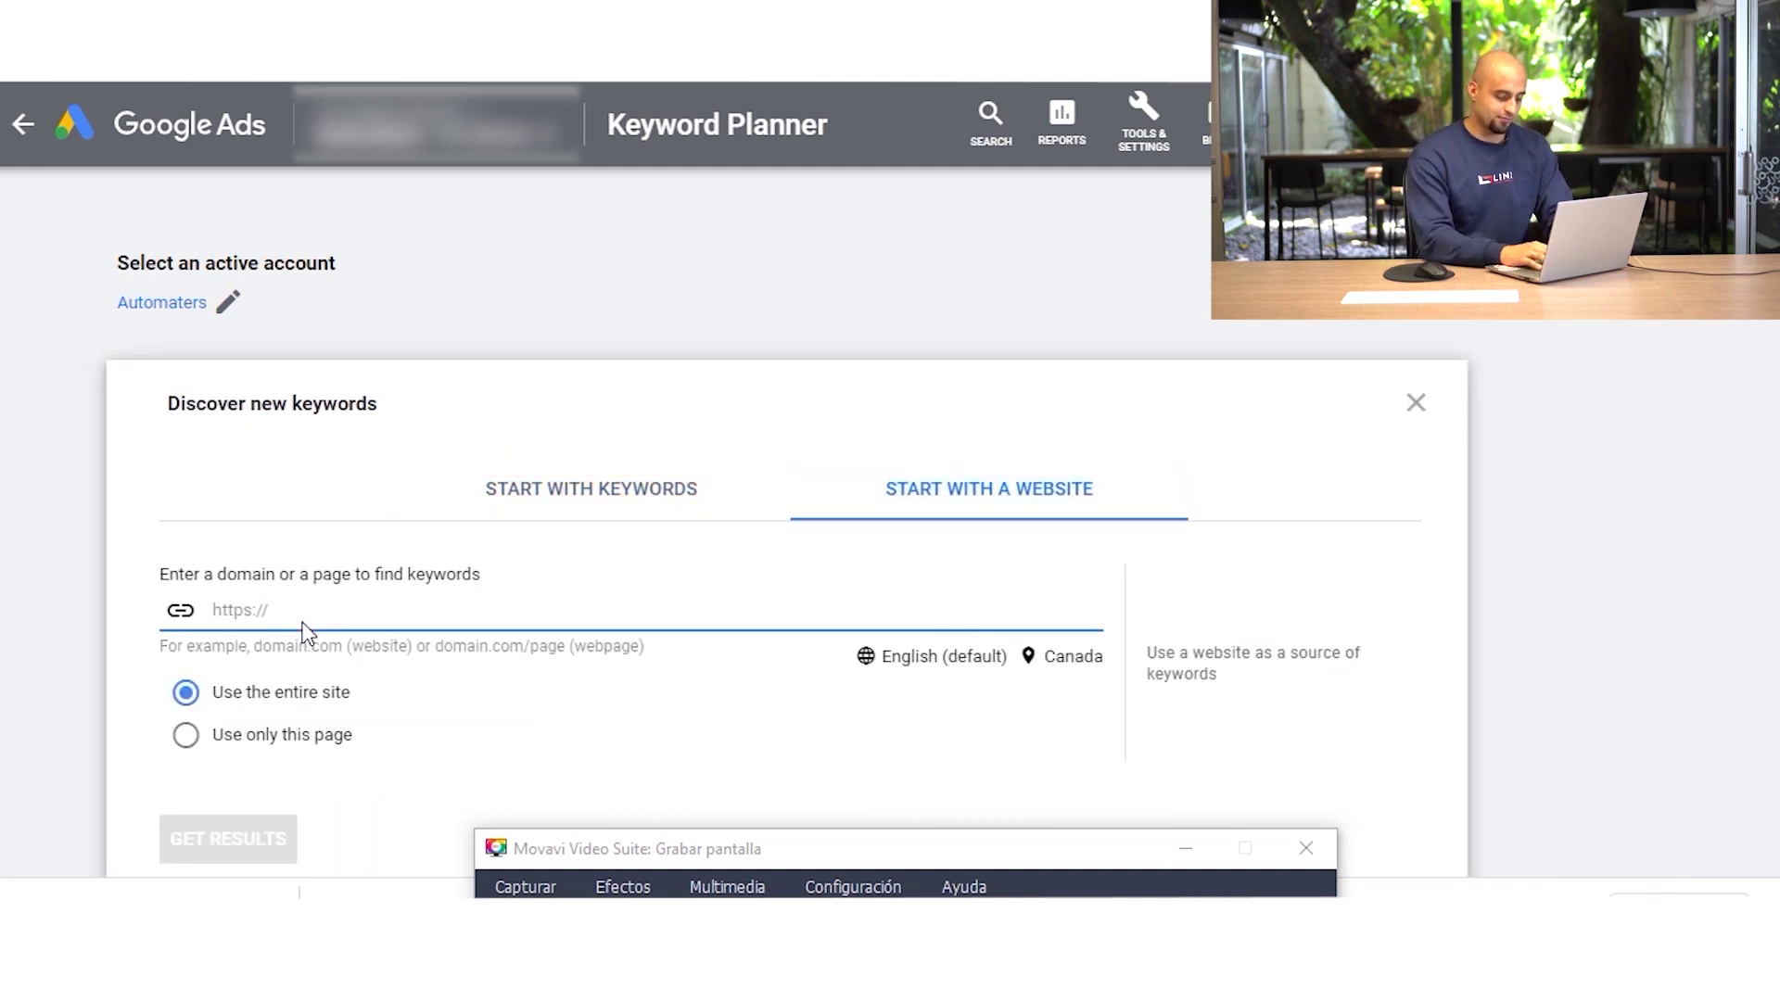
{"action": "type", "text": "shopify.com"}
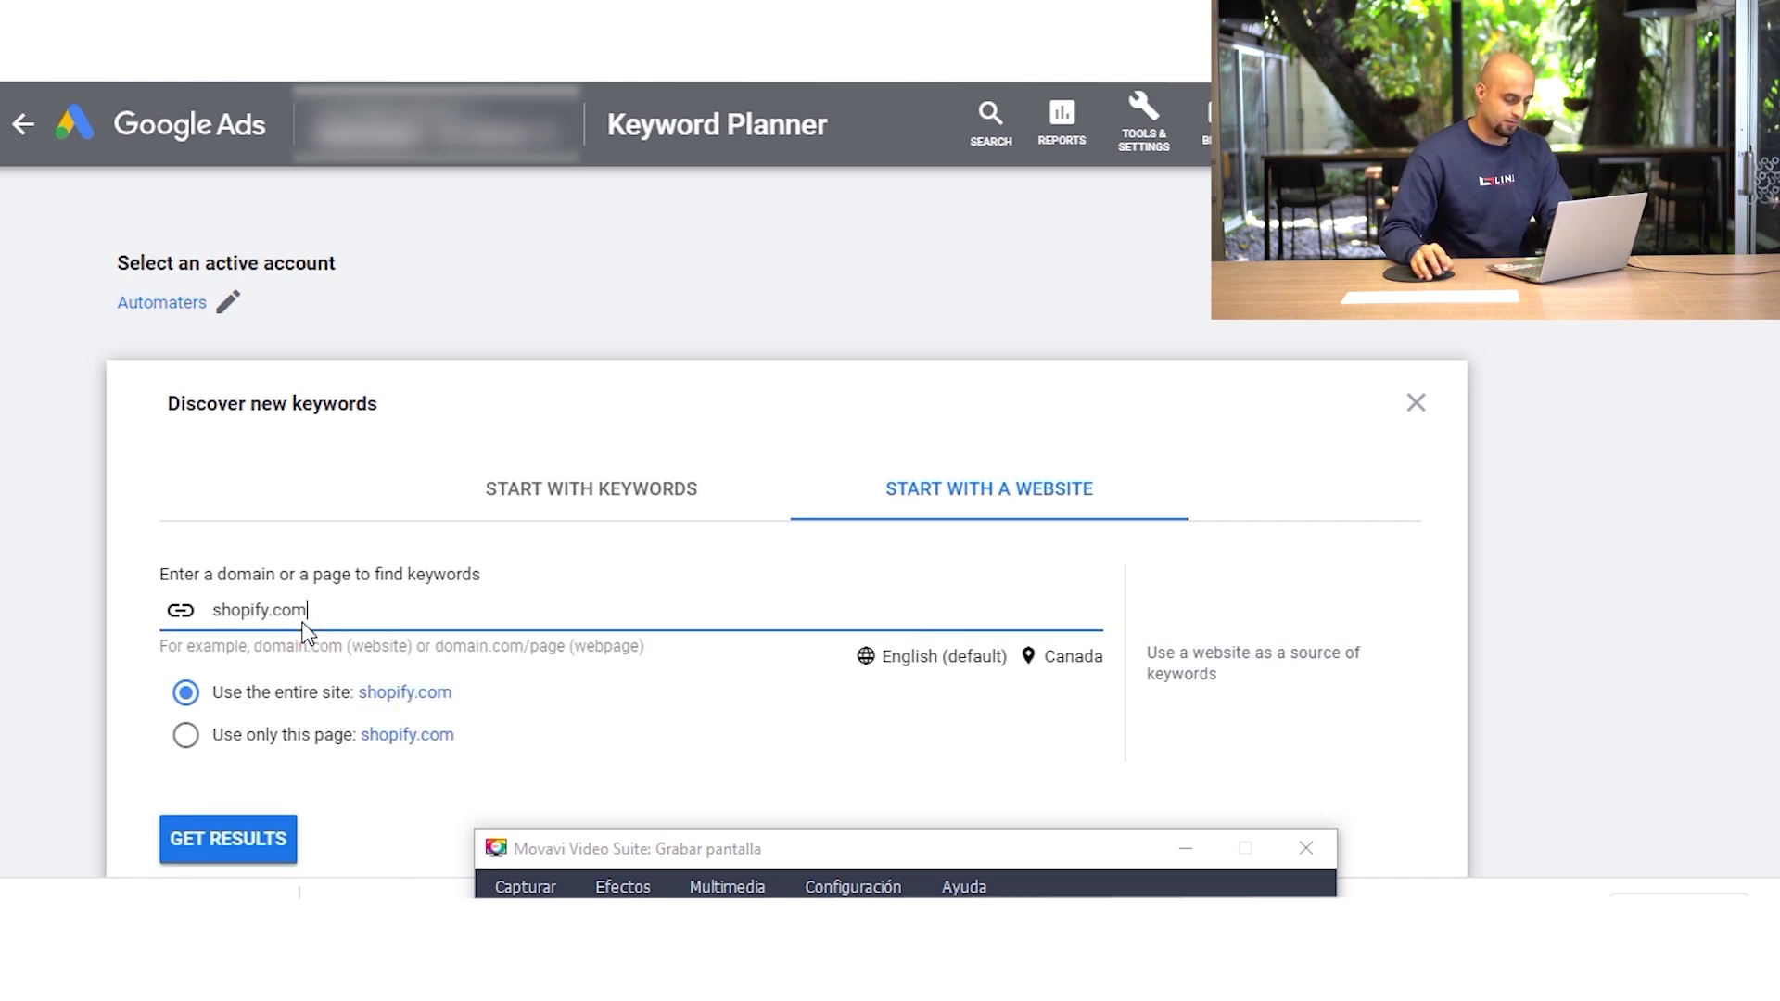
{"action": "left_click", "coordinate": [188, 736]}
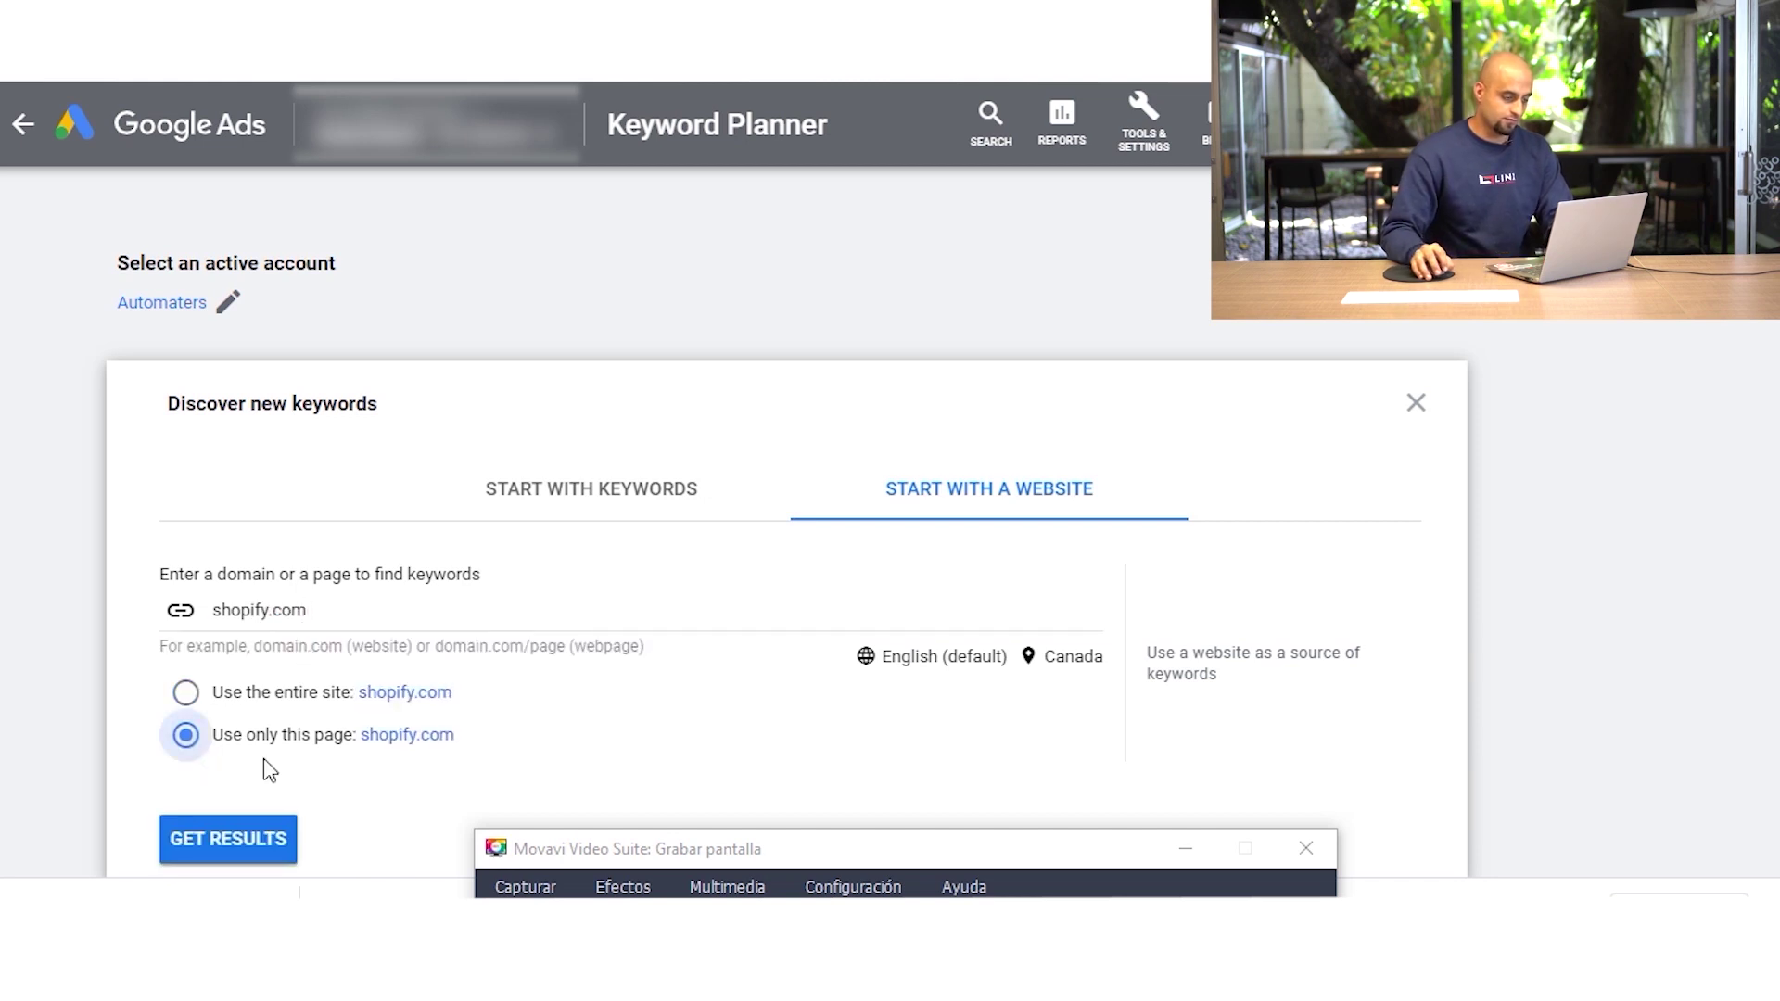
{"action": "left_click", "coordinate": [249, 844]}
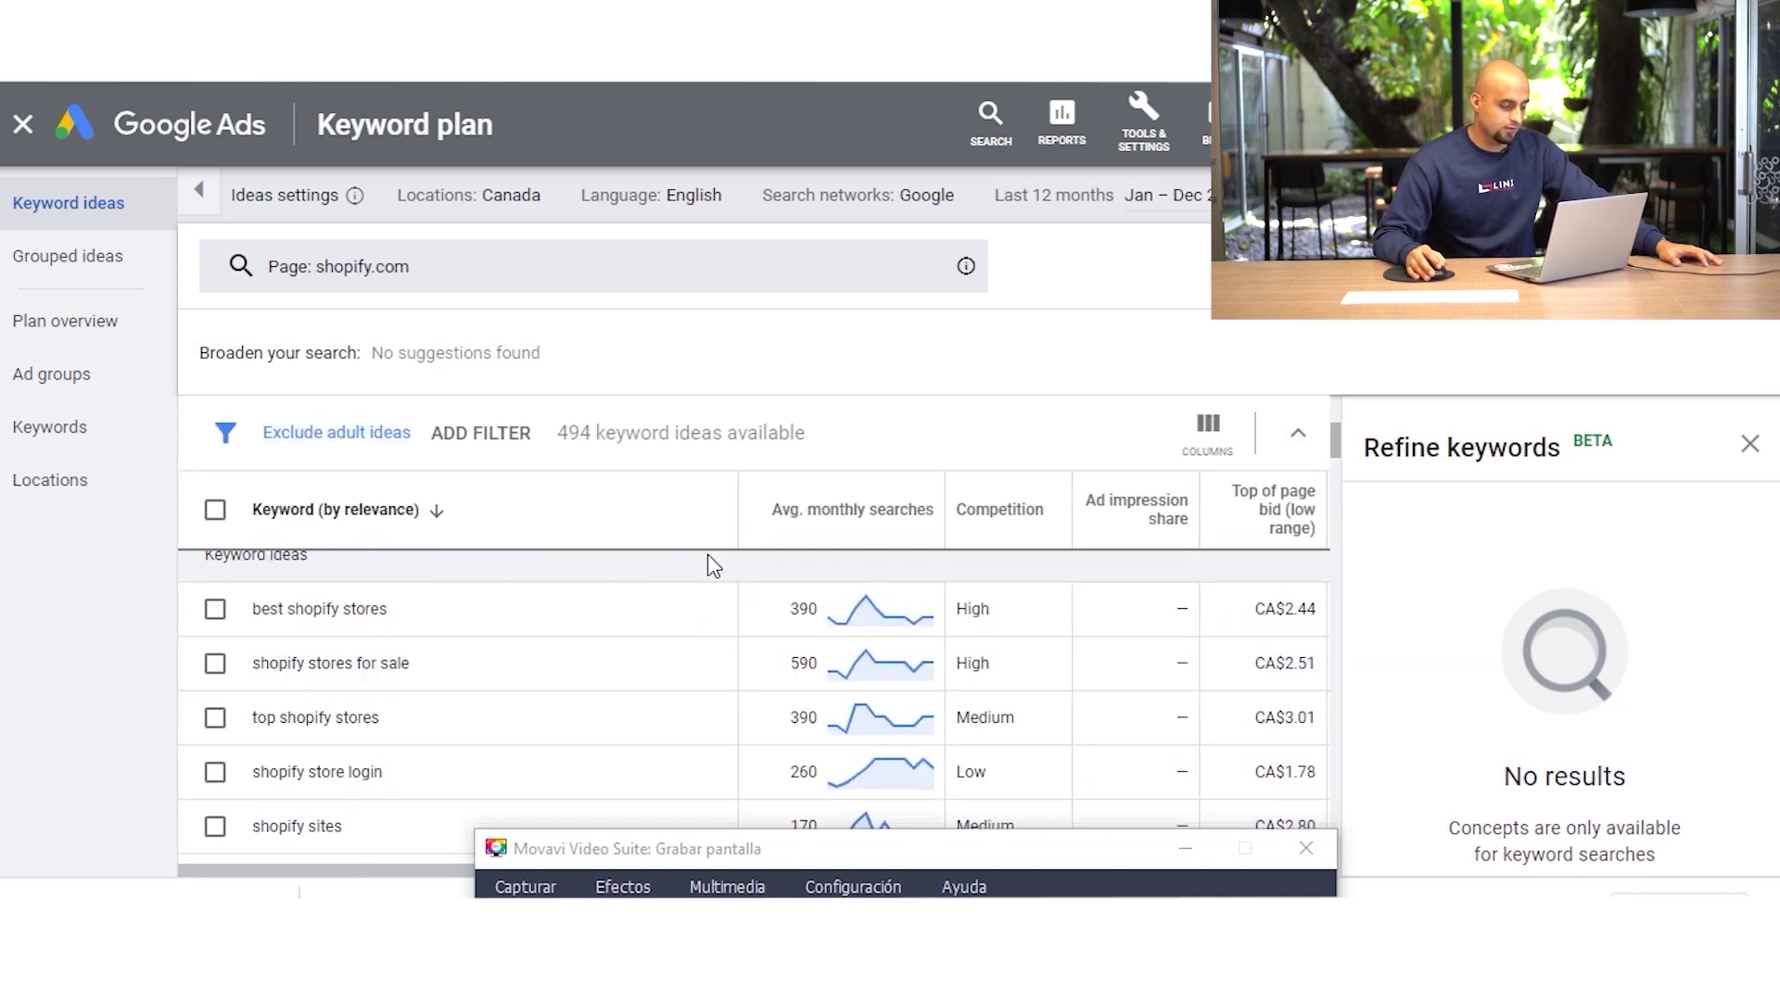
- Scroll through the keyword ideas generated from shopify.com
{"action": "scroll", "coordinate": [708, 556], "scroll_direction": "down", "scroll_amount": 4}
{"action": "scroll", "coordinate": [517, 623], "scroll_direction": "up", "scroll_amount": 3}
{"action": "scroll", "coordinate": [517, 623], "scroll_direction": "down", "scroll_amount": 5}
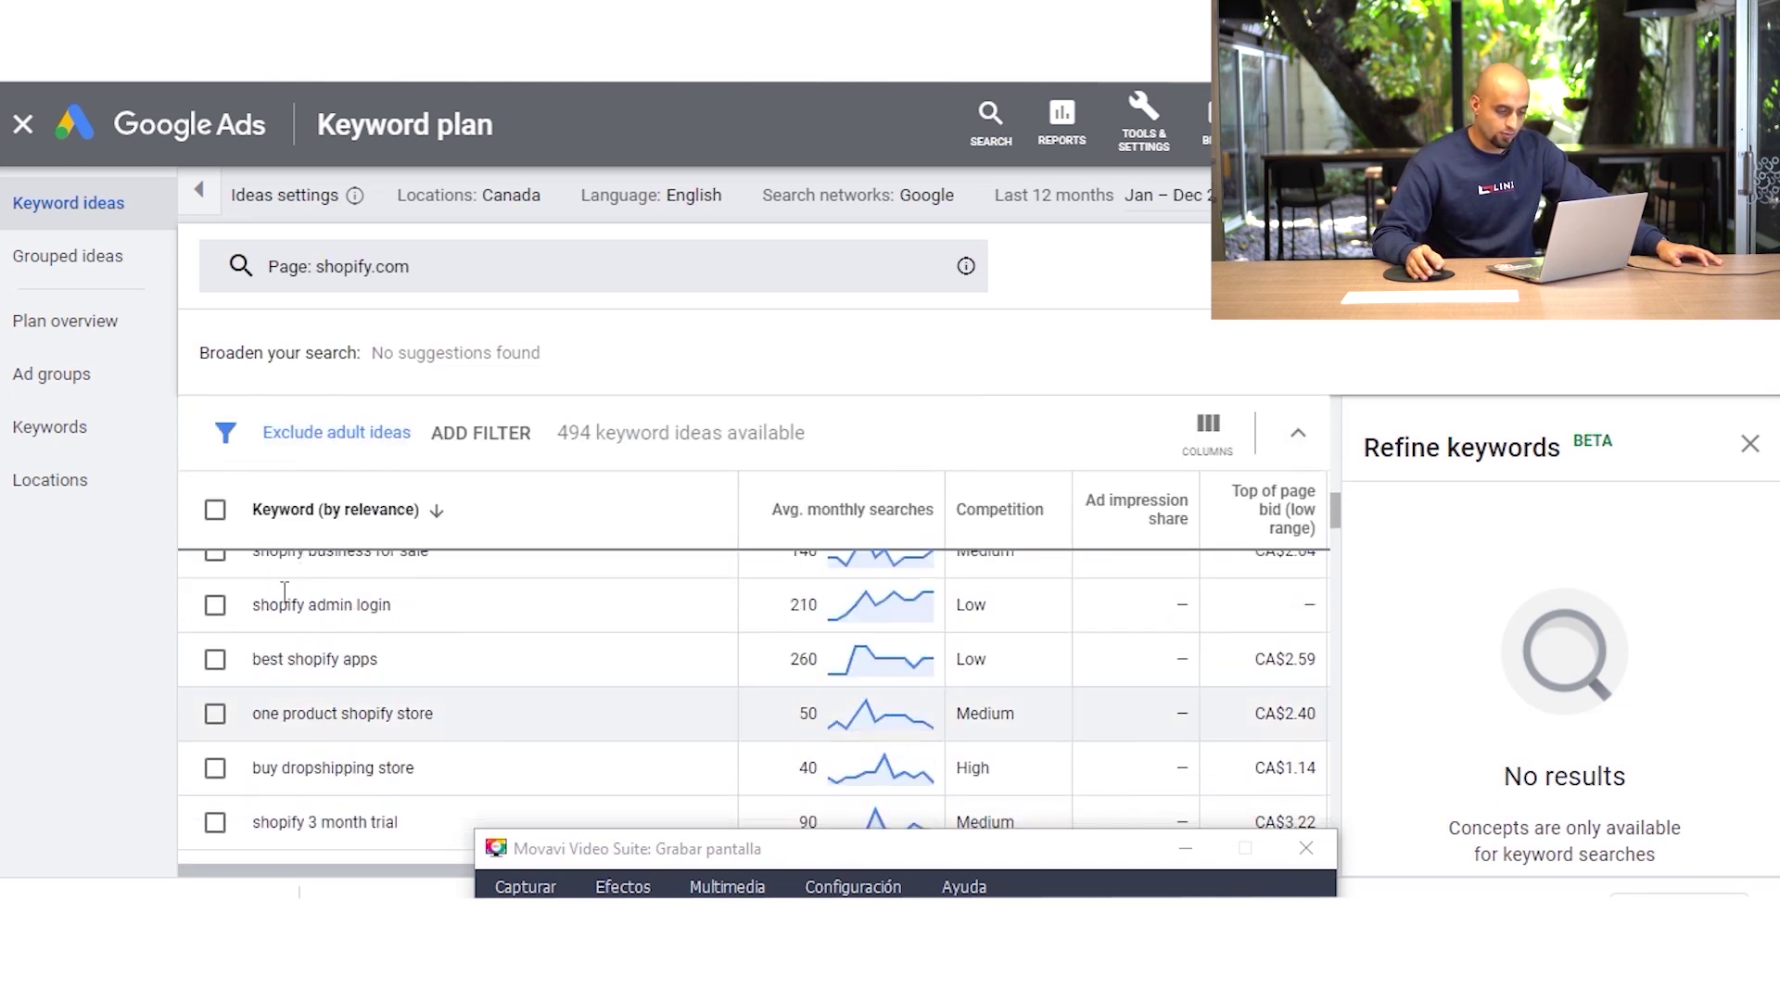
{"action": "scroll", "coordinate": [647, 687], "scroll_direction": "up", "scroll_amount": 8}
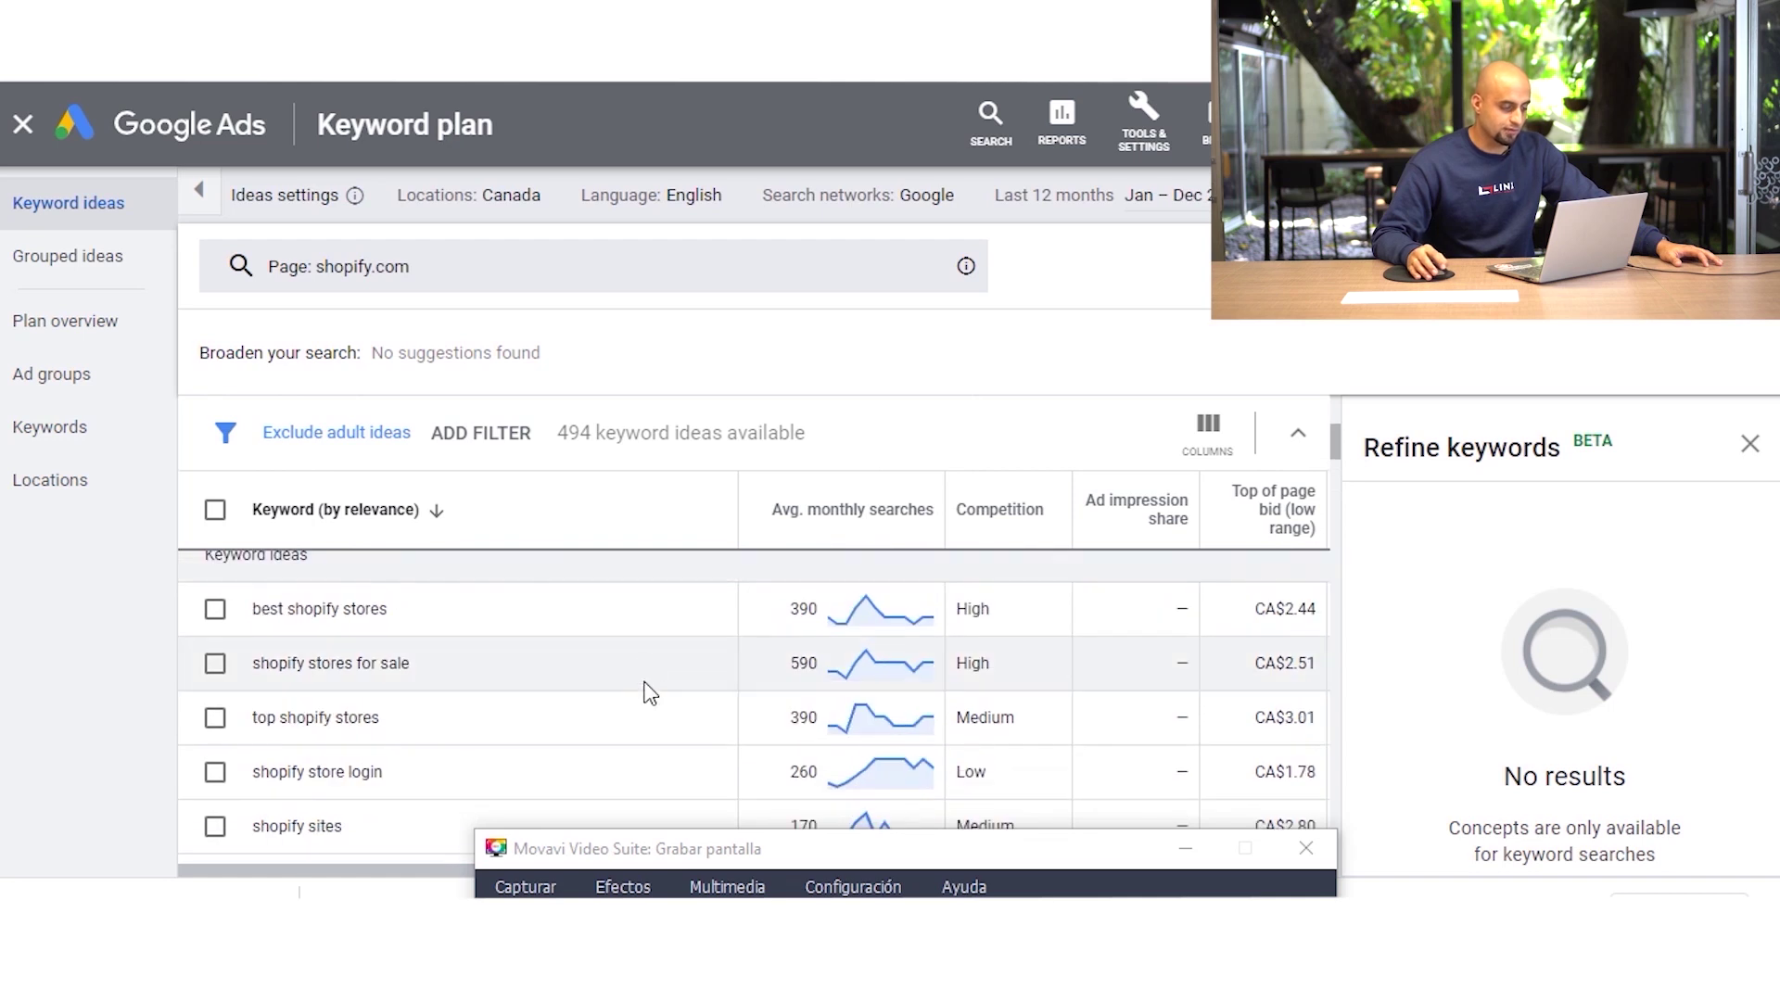
{"action": "scroll", "coordinate": [519, 677], "scroll_direction": "down", "scroll_amount": 3}
{"action": "scroll", "coordinate": [454, 643], "scroll_direction": "down", "scroll_amount": 10}
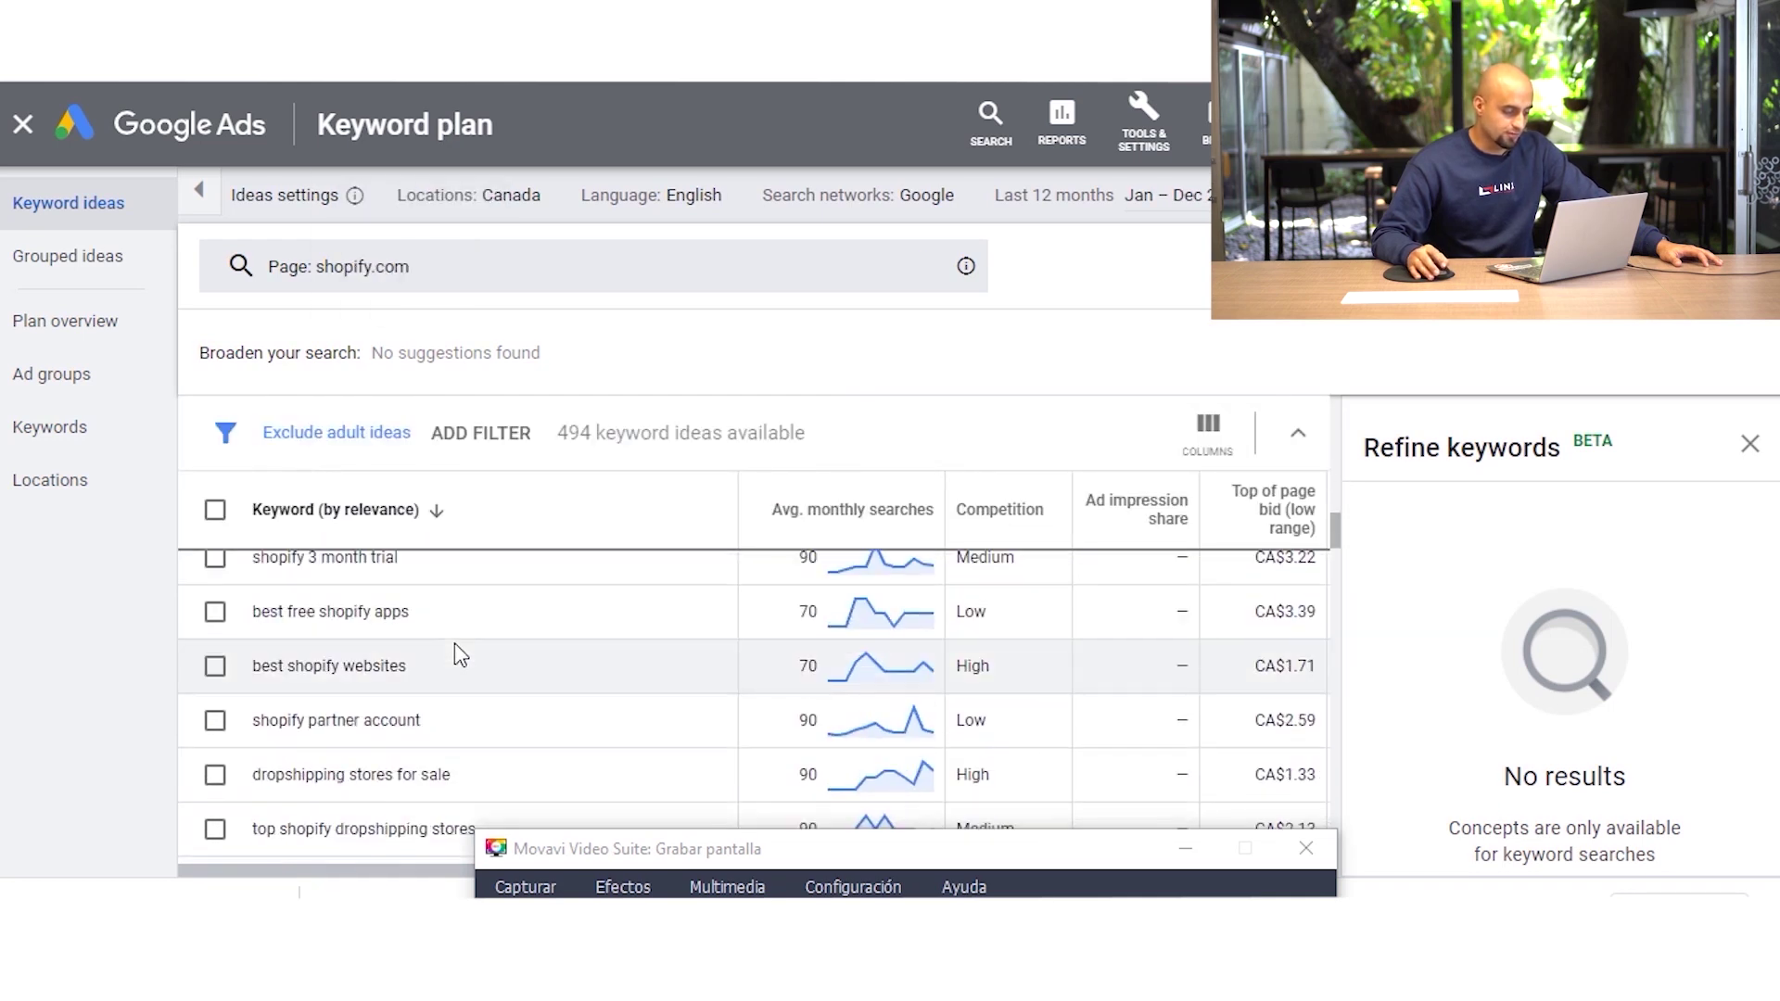
{"action": "scroll", "coordinate": [301, 612], "scroll_direction": "down", "scroll_amount": 5}
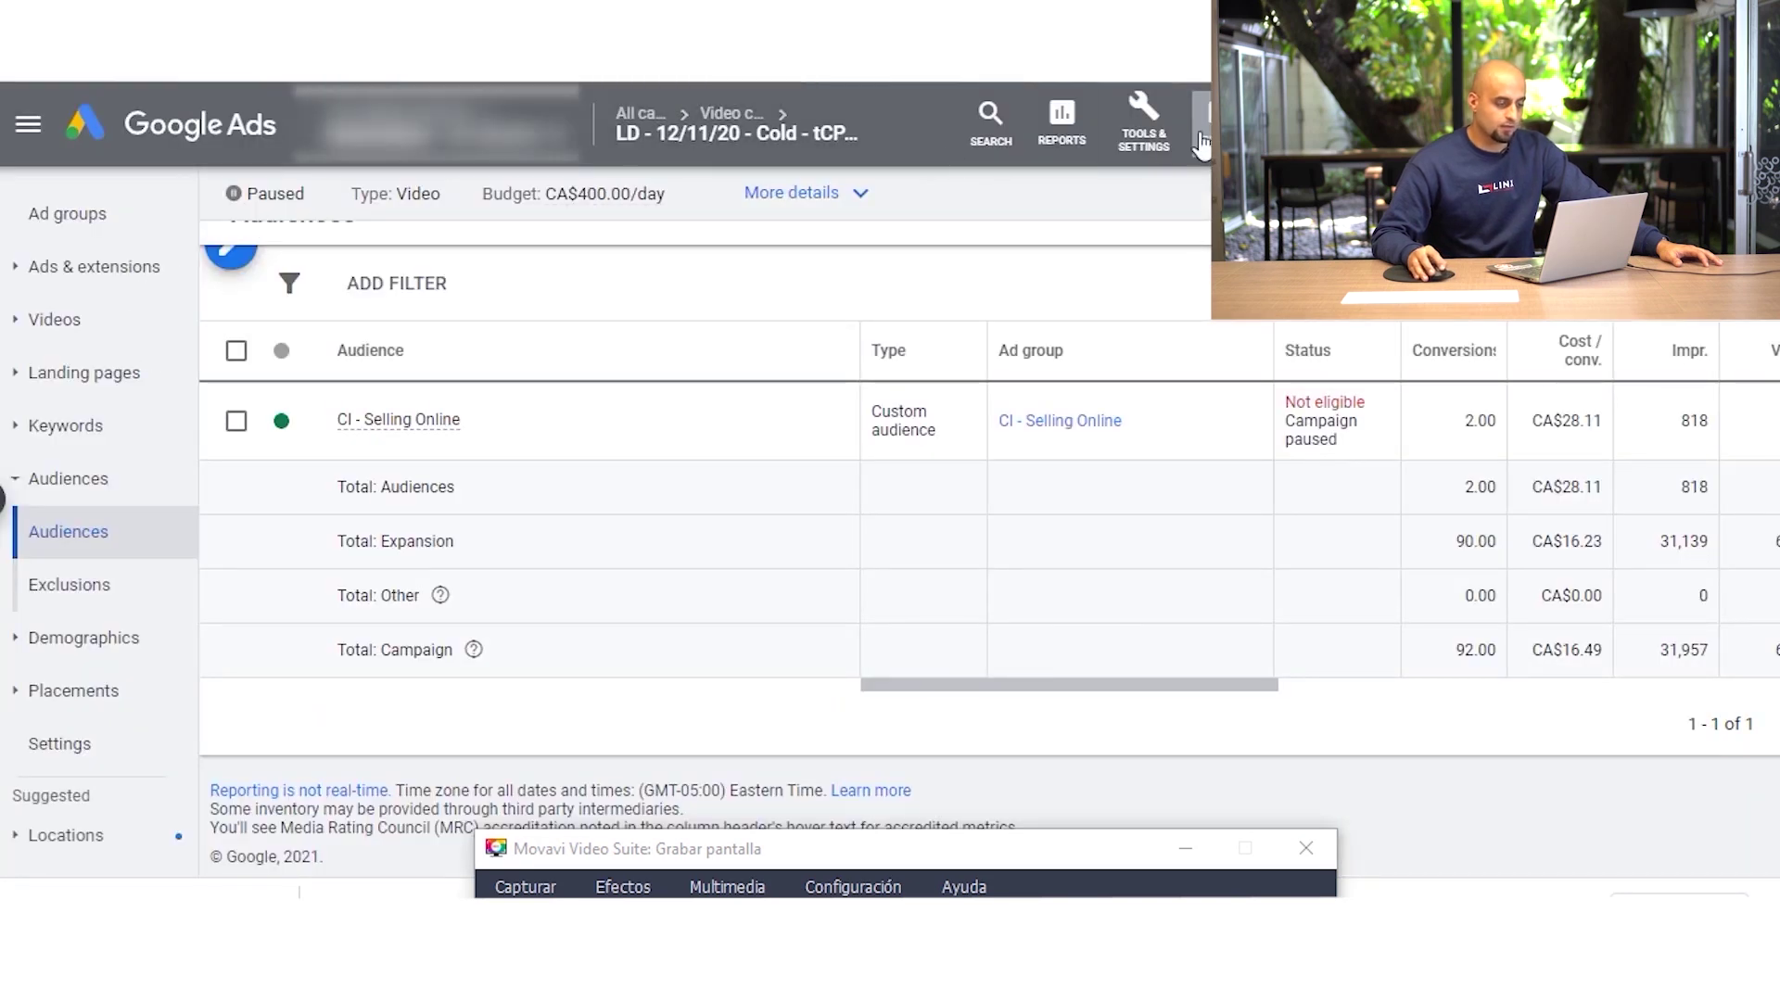
{"action": "left_click", "coordinate": [1146, 129]}
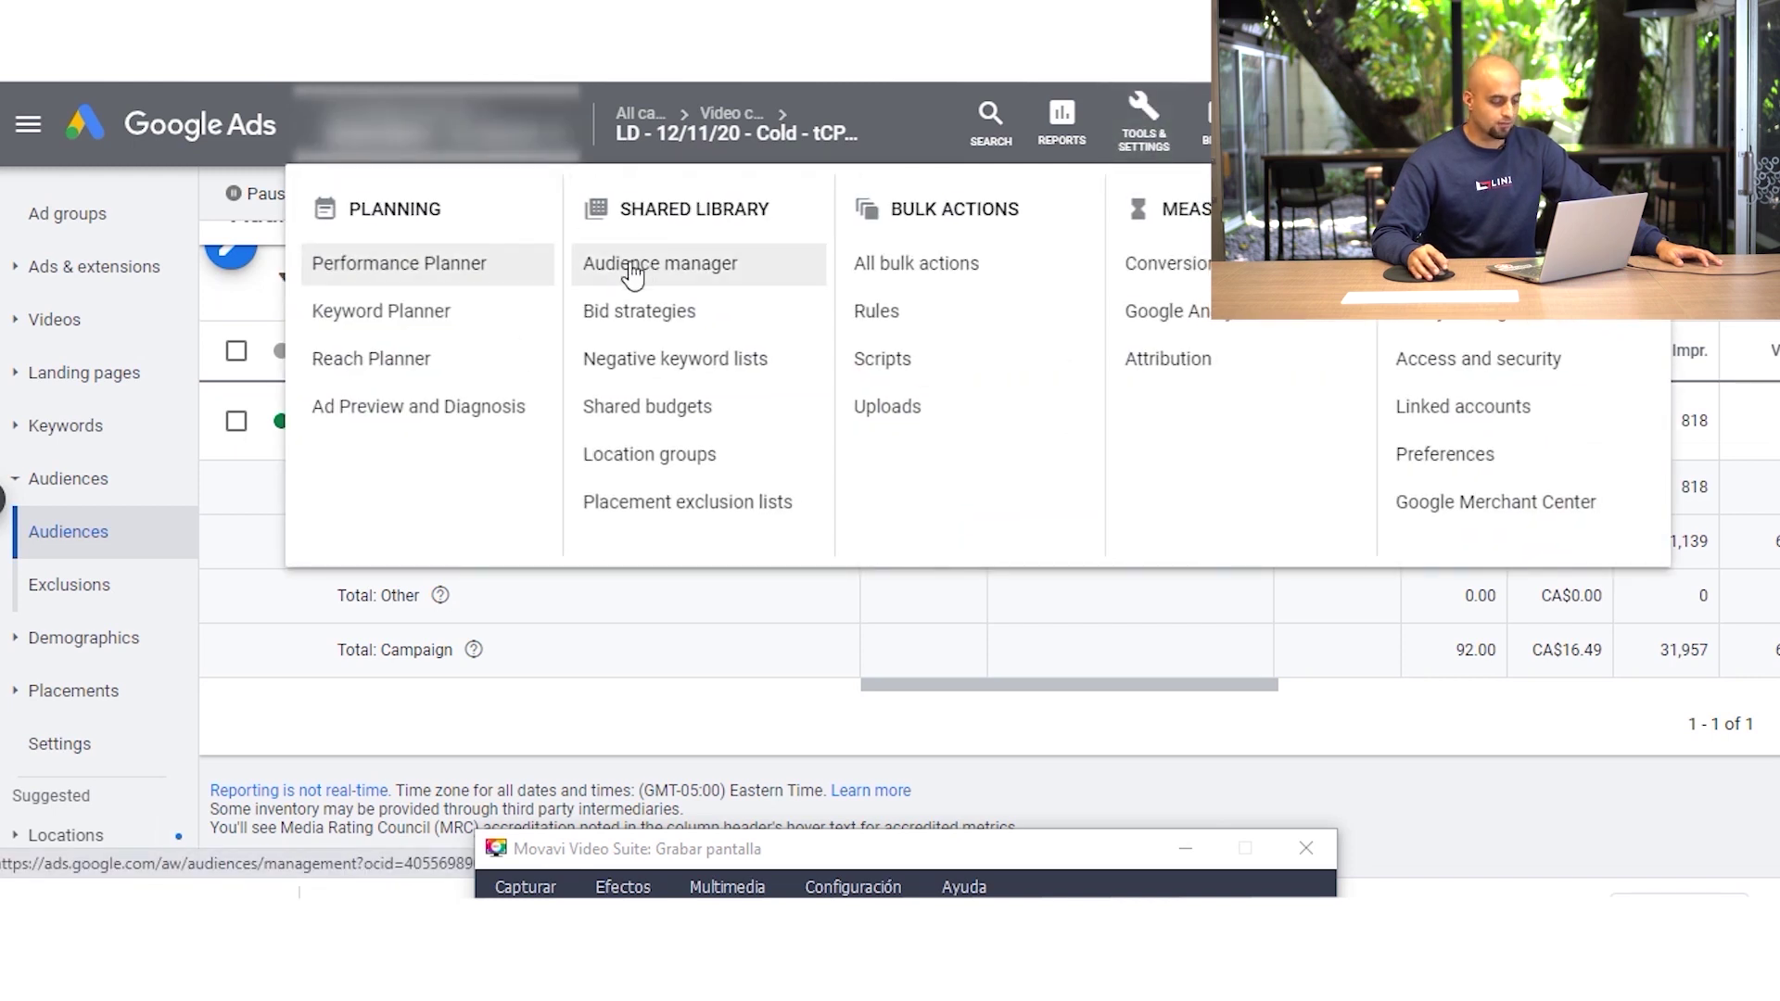
{"action": "left_click", "coordinate": [1143, 710]}
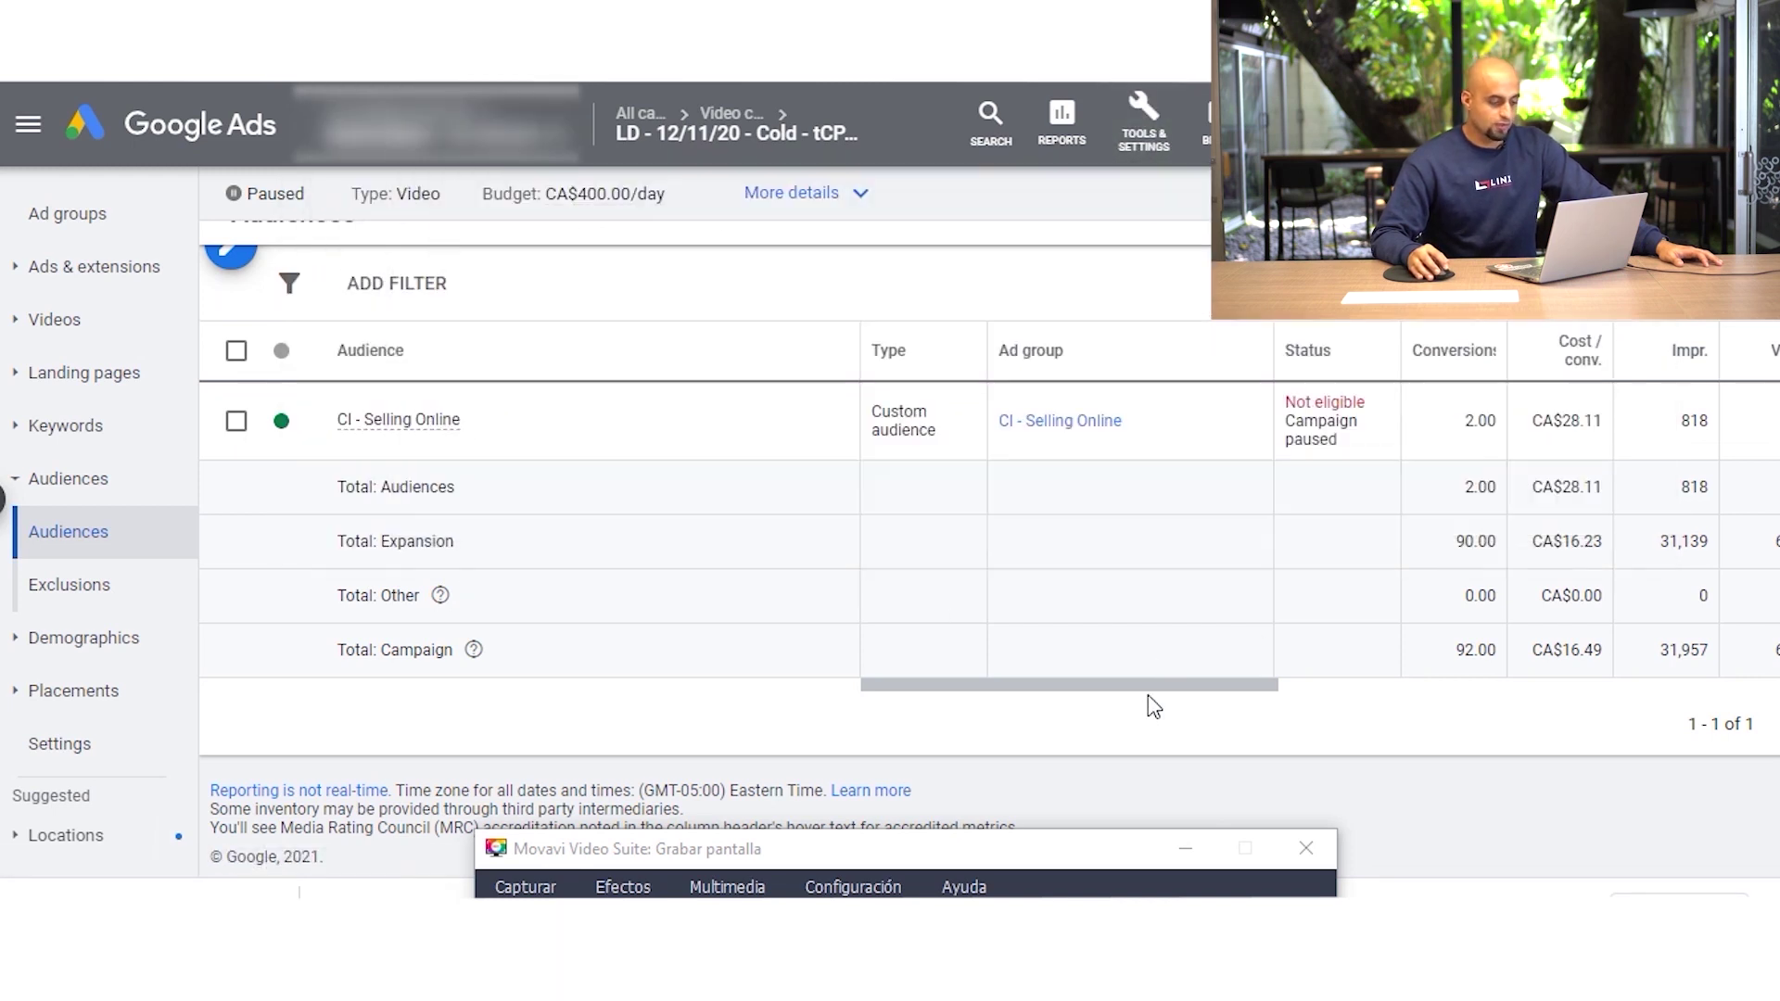
{"action": "left_click_drag", "start_coordinate": [1096, 682], "coordinate": [1177, 686]}
{"action": "scroll", "coordinate": [1039, 482], "scroll_direction": "up", "scroll_amount": 4}
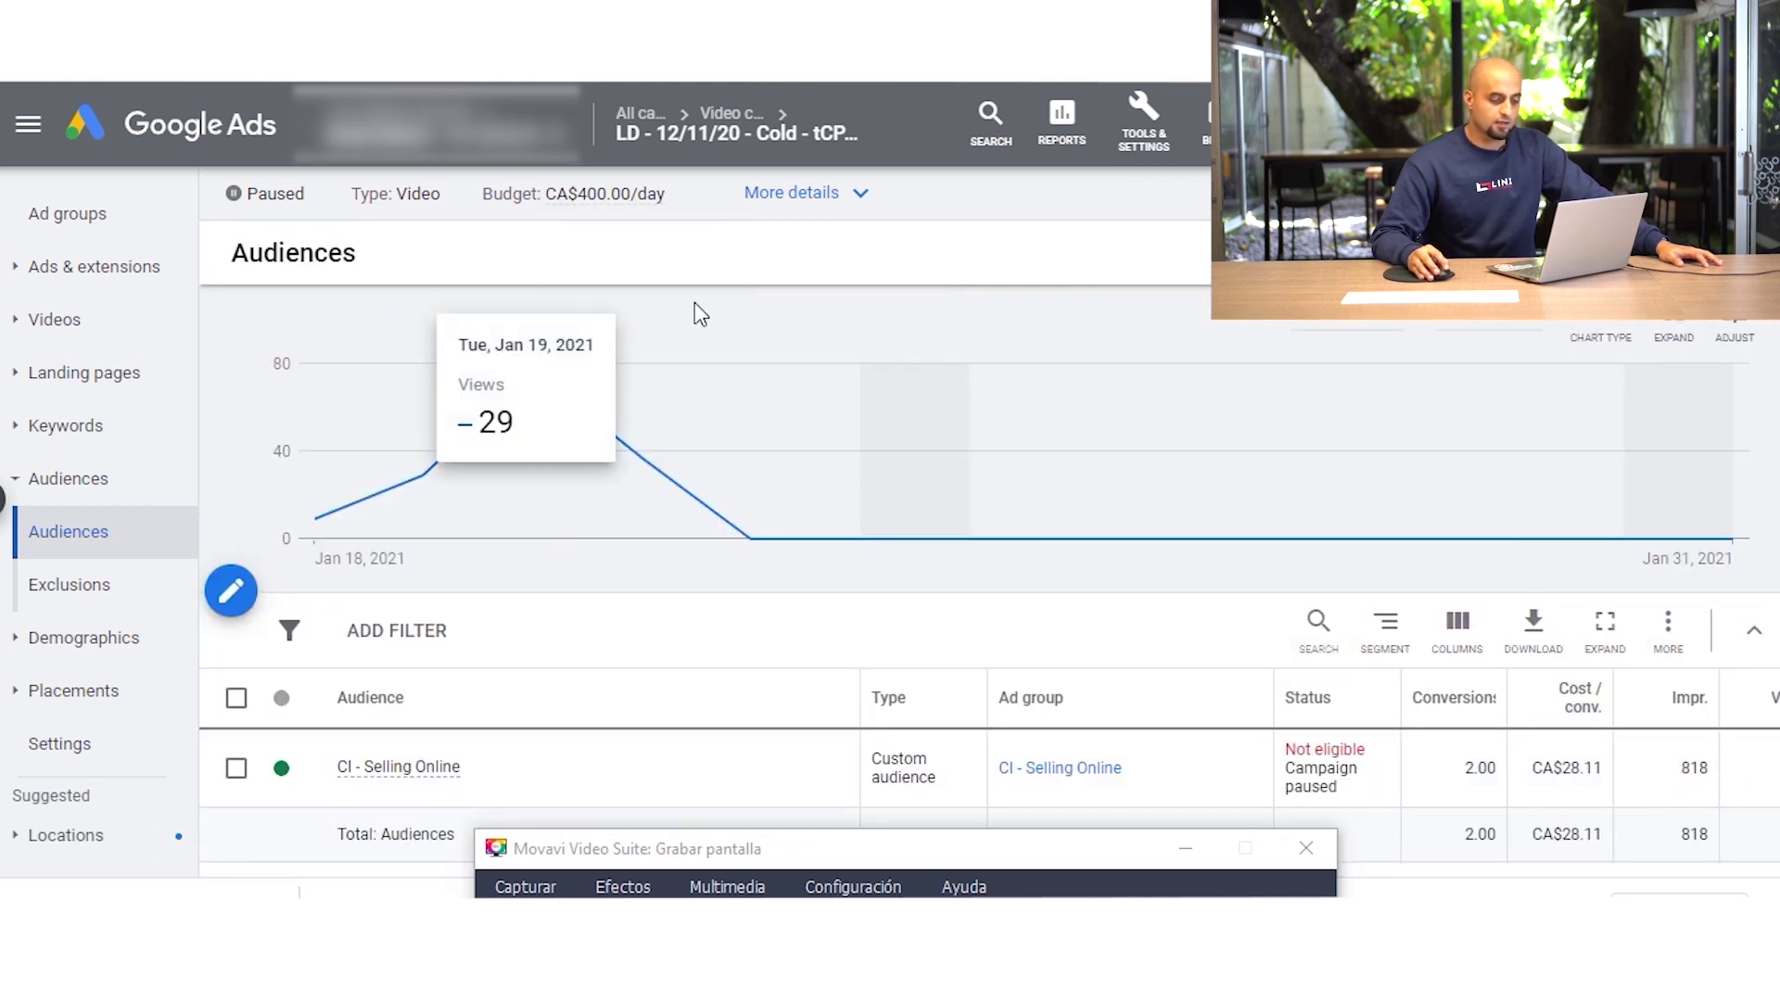